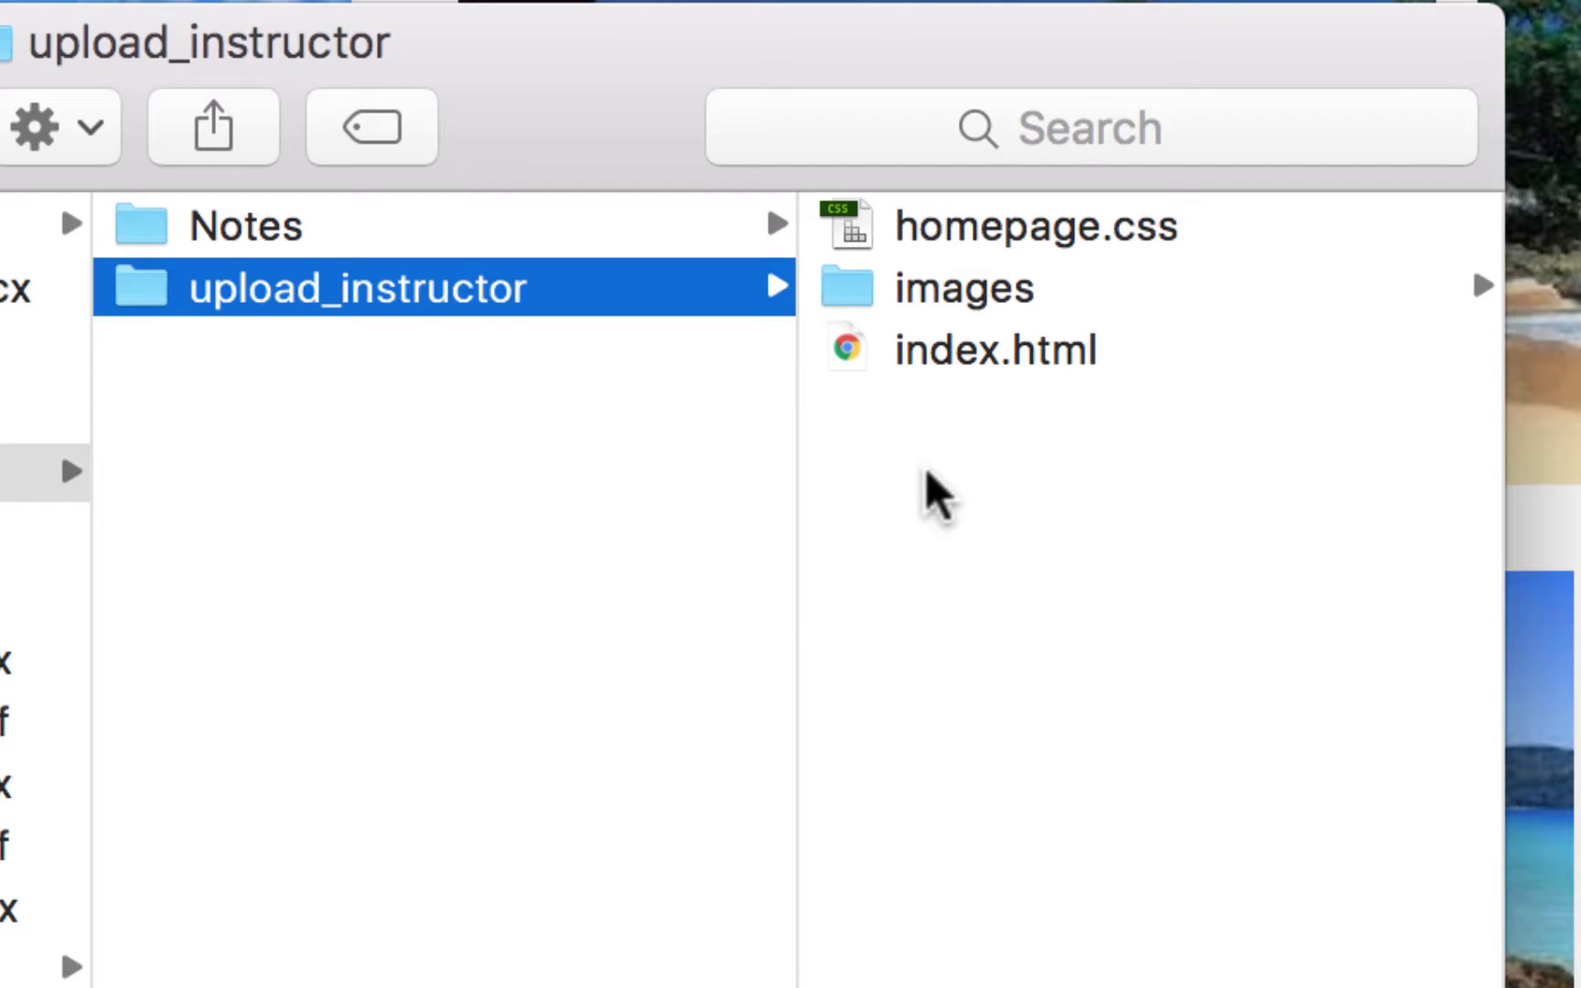
Create a folder named ex4 inside the upload_instructor folder
right_click(1014, 494)
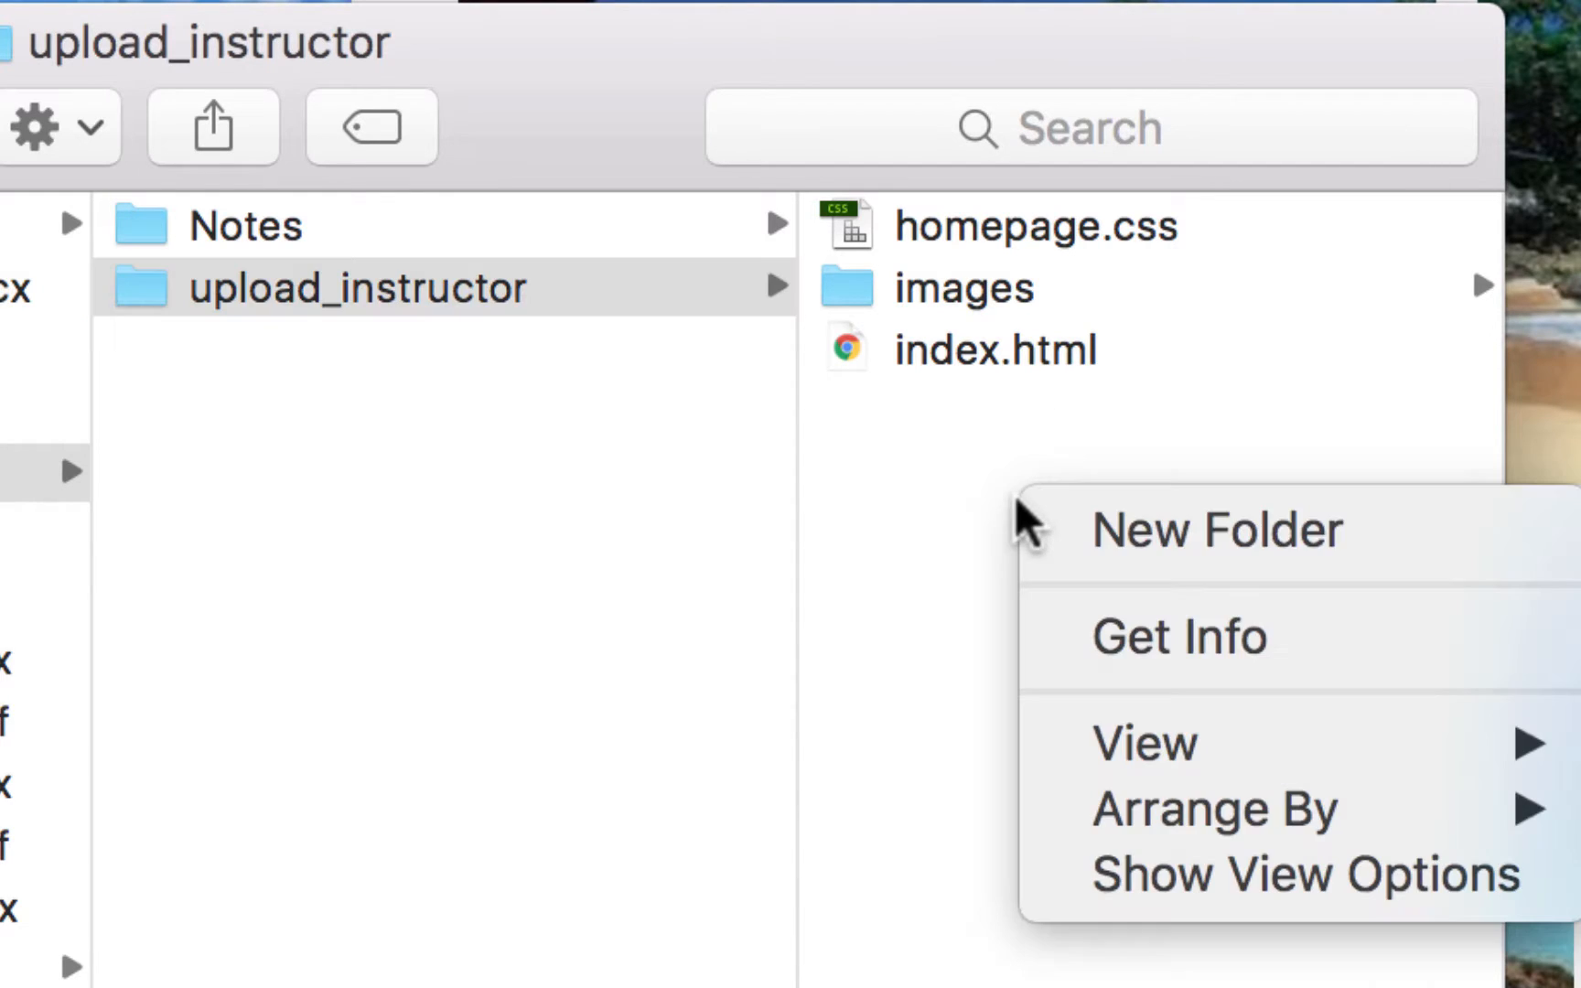
click(1094, 537)
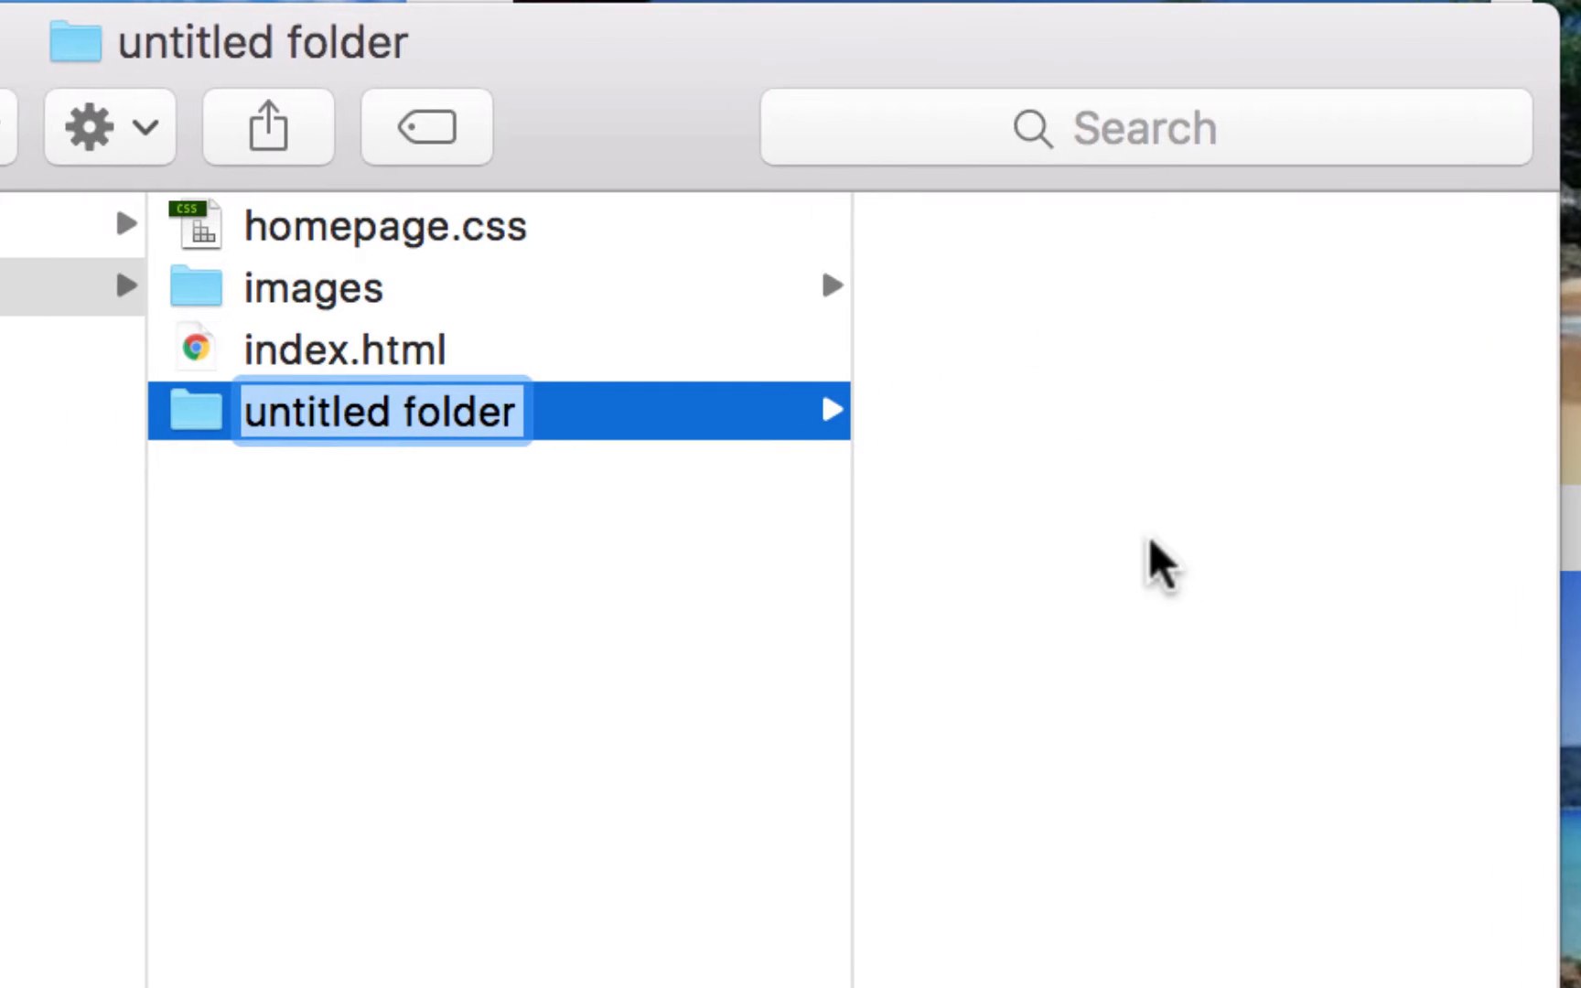
text(ex4)
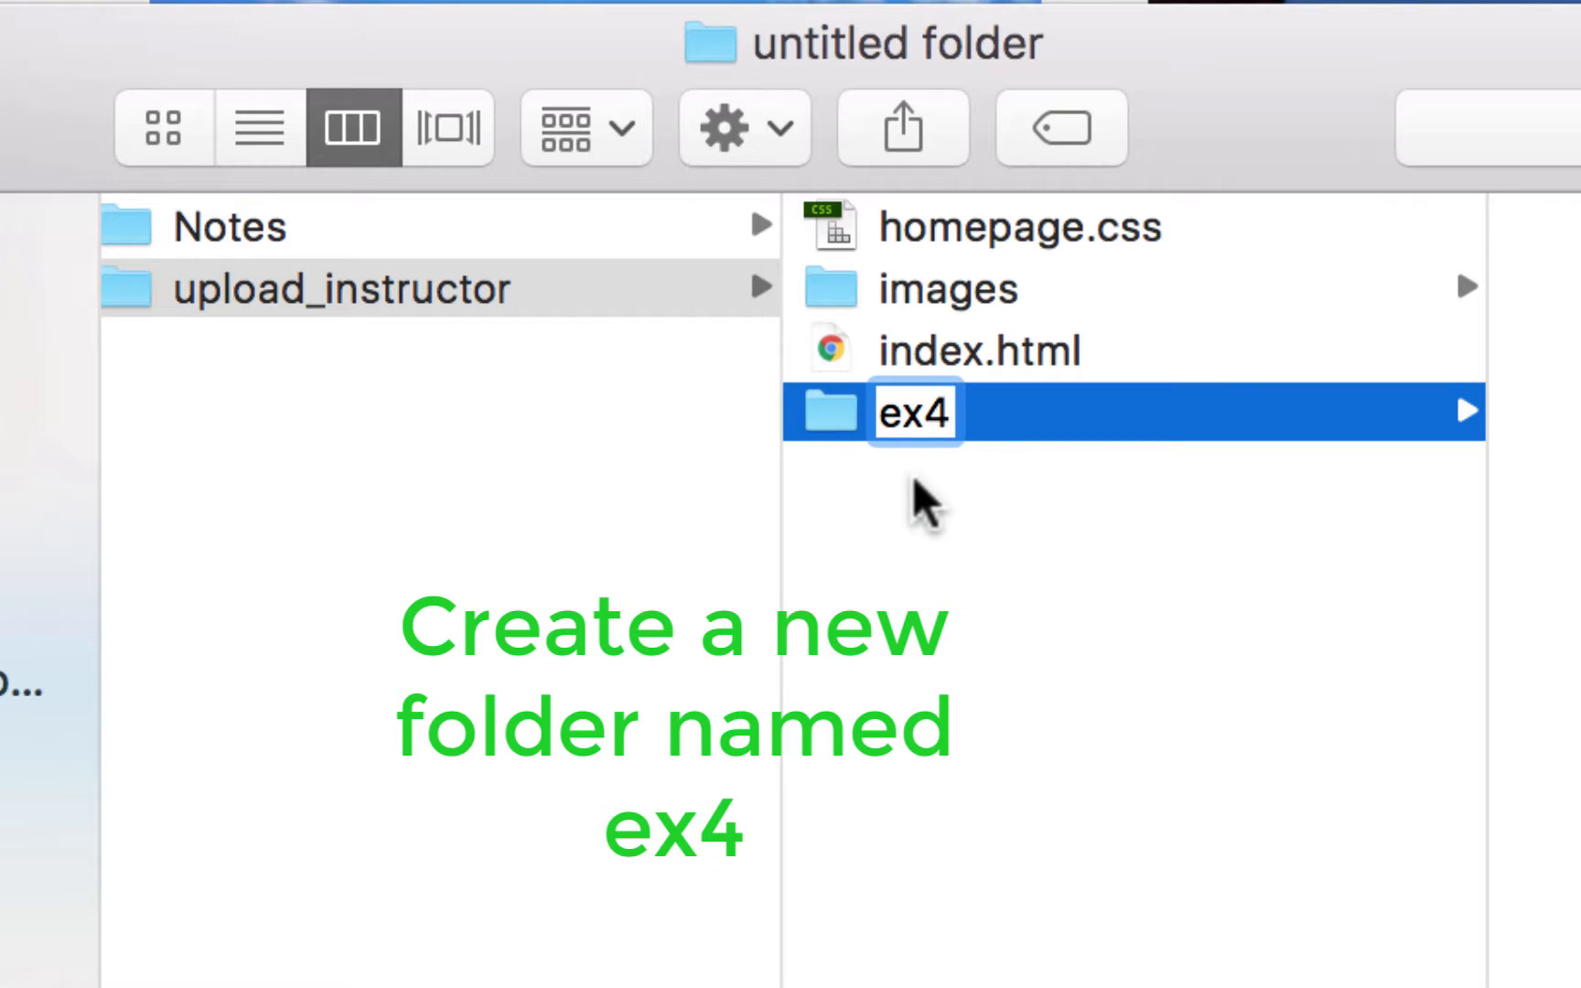
key(Return)
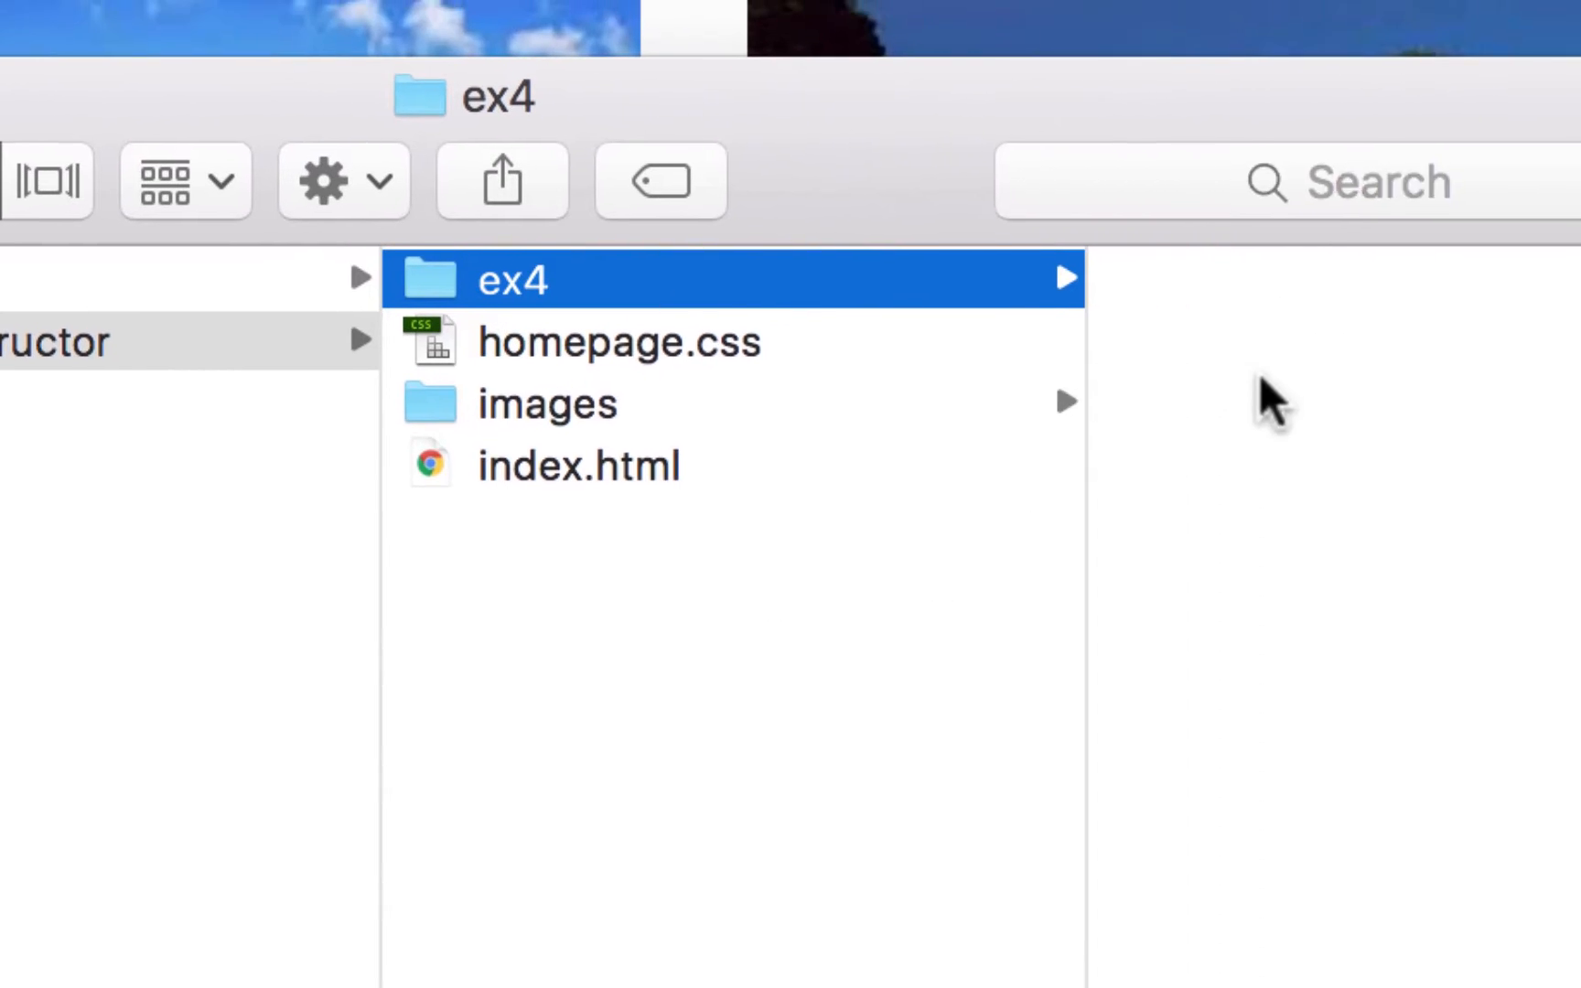
Create a folder named images inside the ex4 folder
right_click(1115, 394)
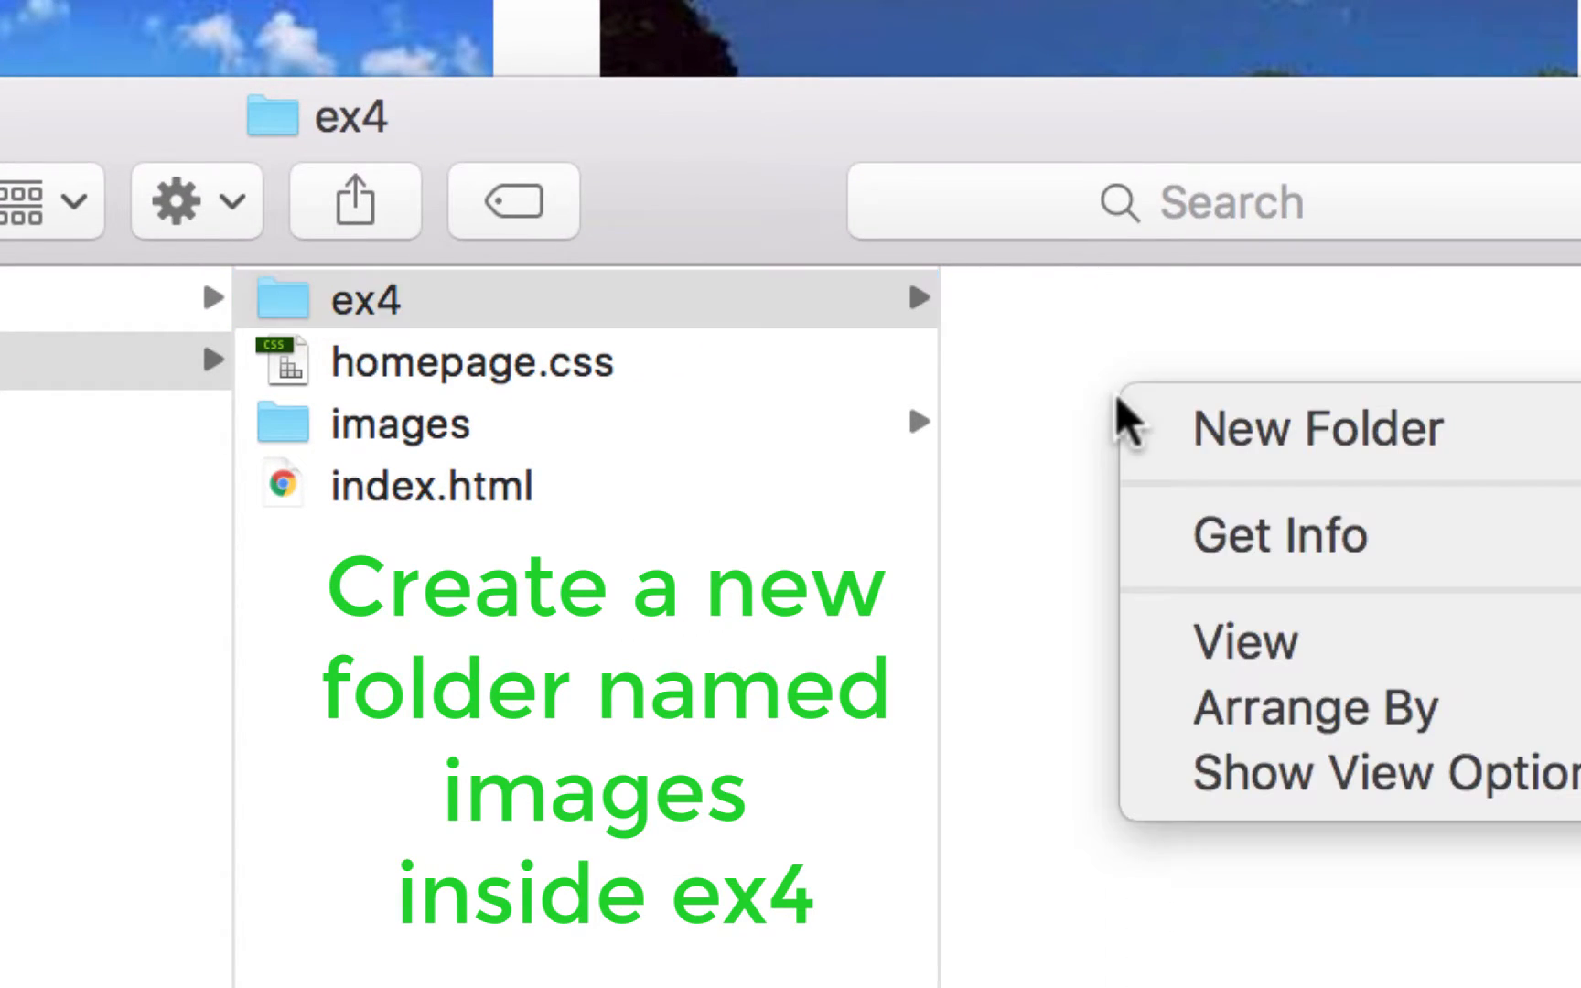
click(1177, 430)
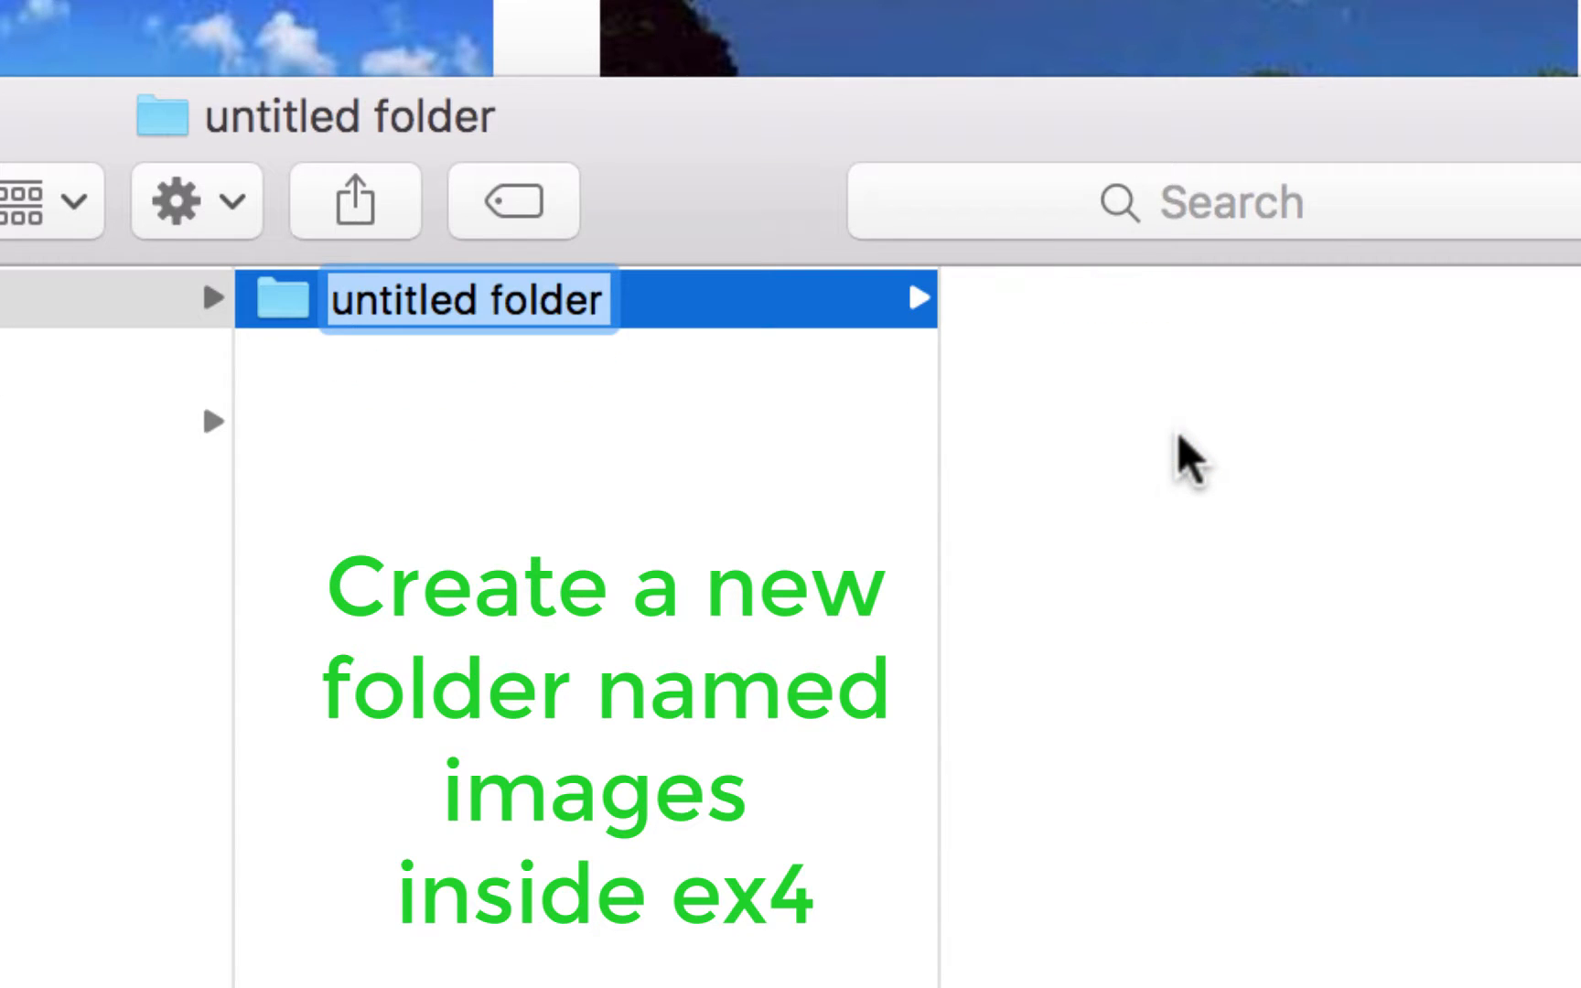
text(imag)
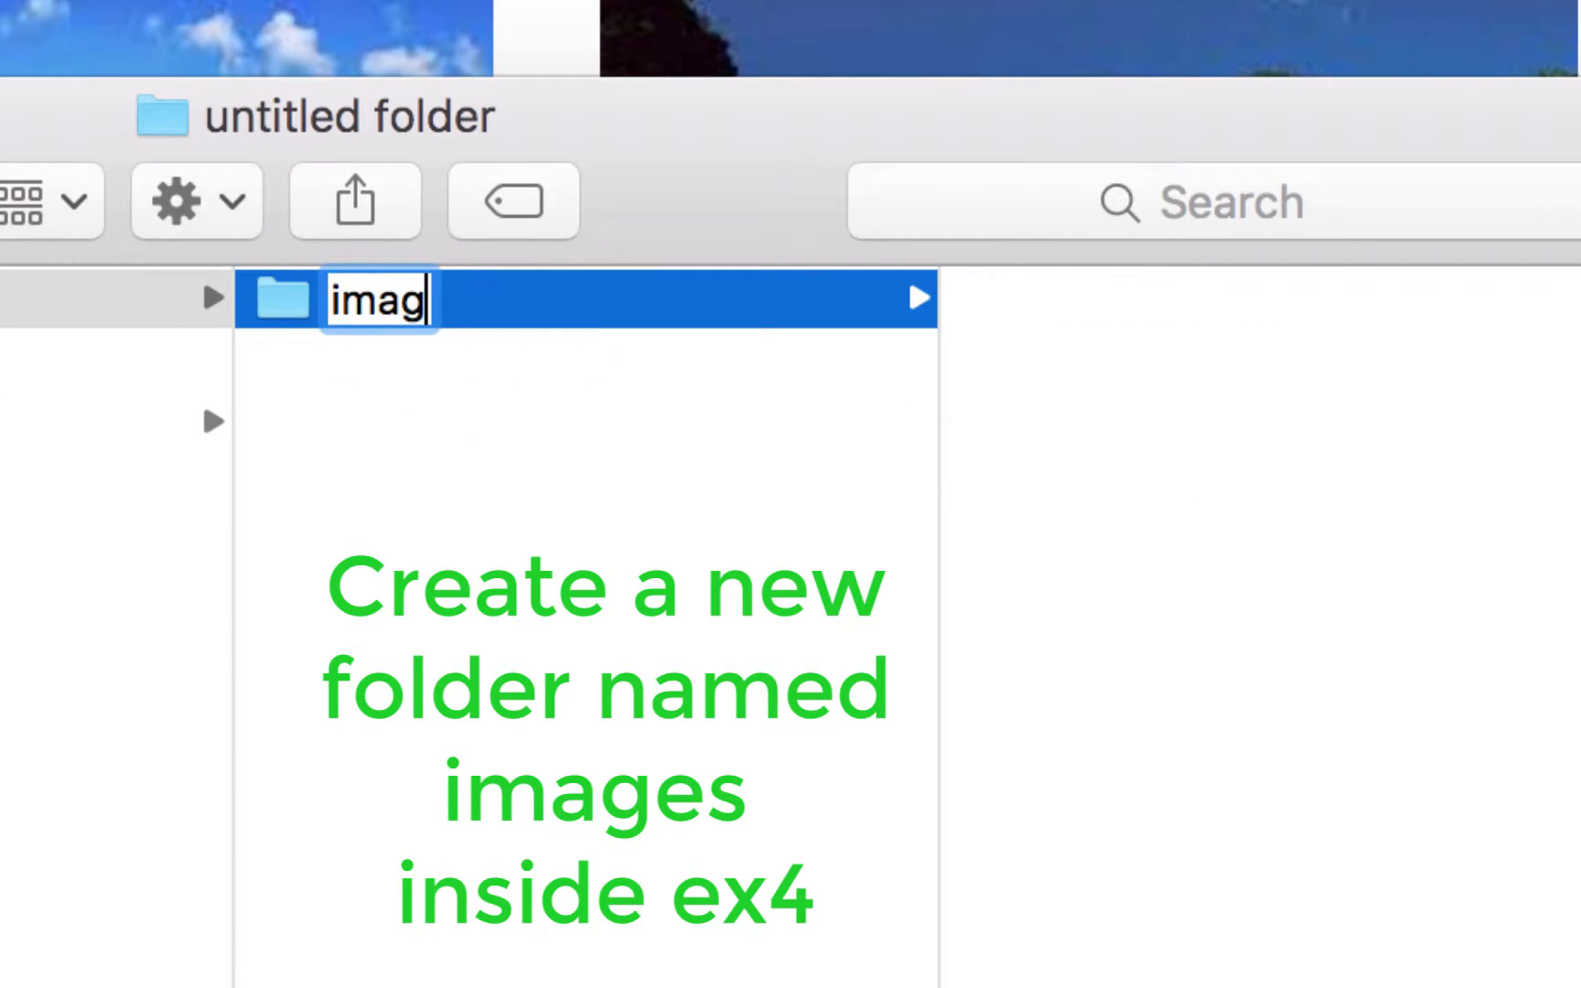
text(es)
key(Return)
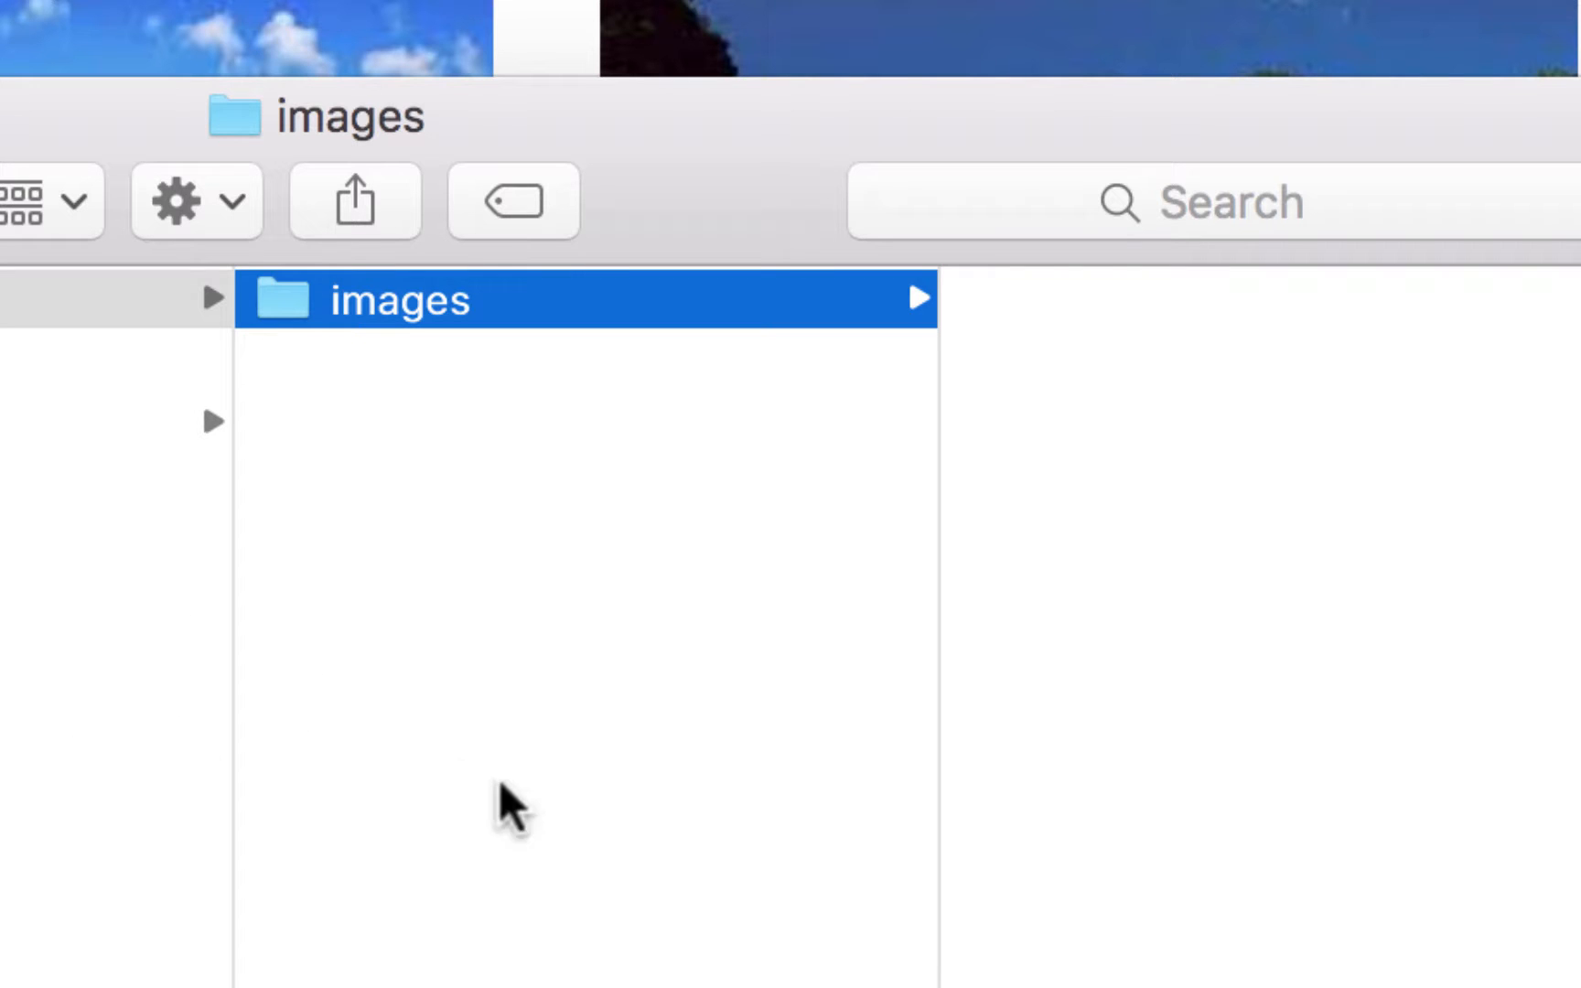
scroll(526, 776, left, 4)
scroll(602, 821, left, 2)
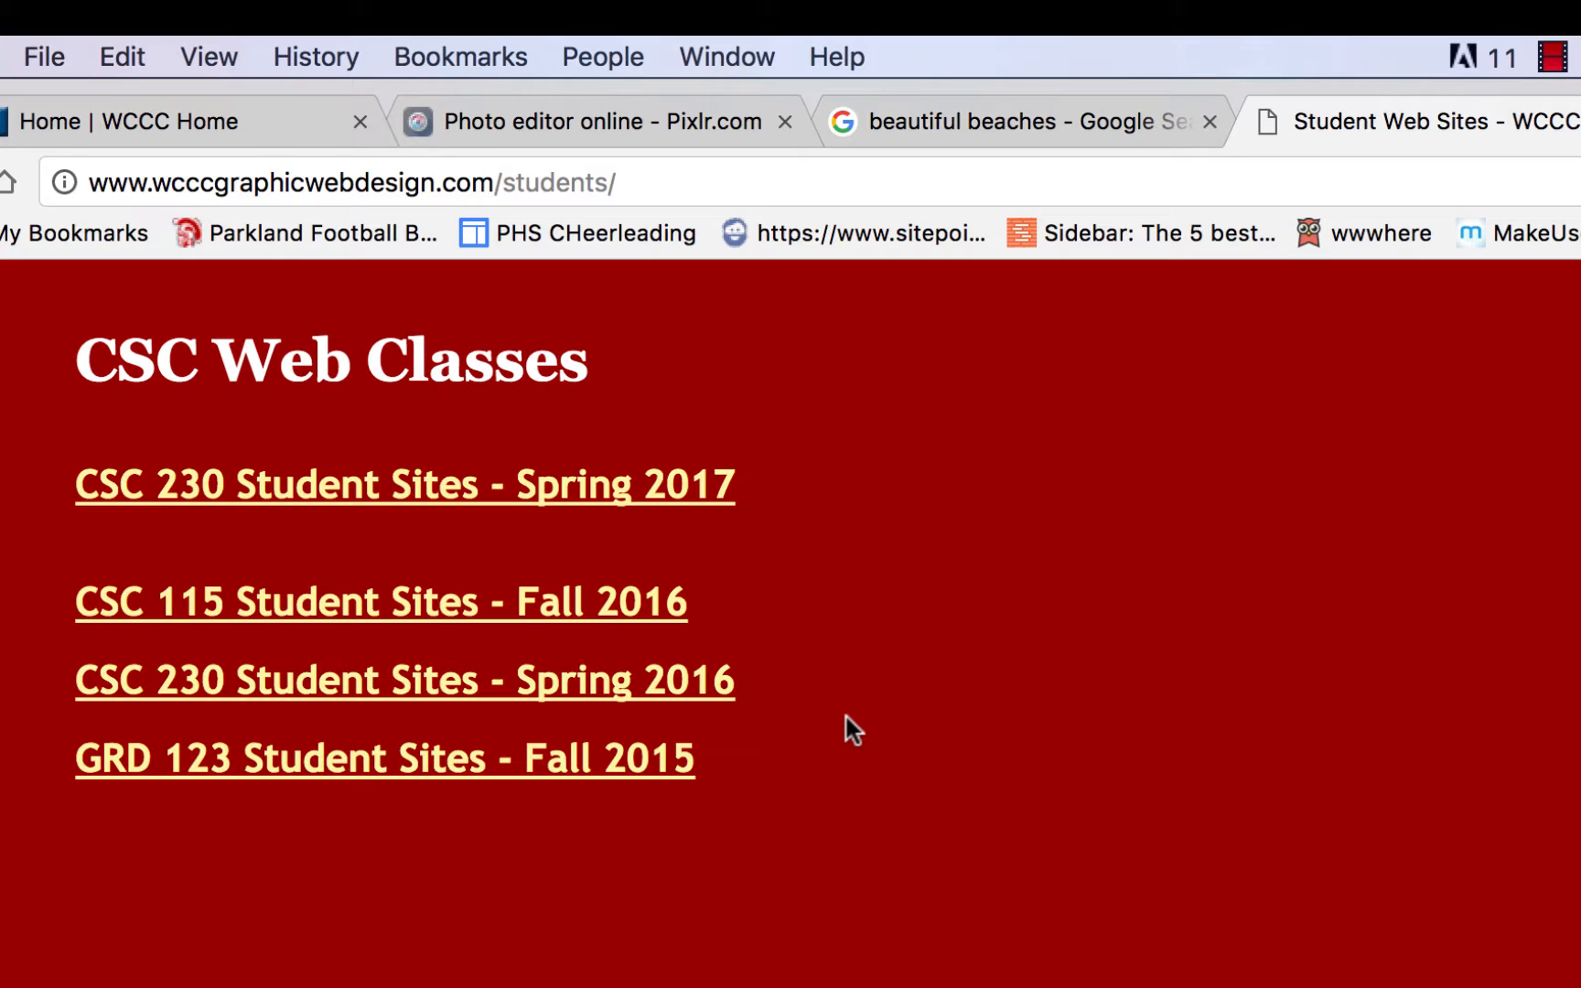
Switch to Chrome and view a student's Ex4 - Lists & Links page from the CSC 230 Spring 2016 student sites
click(619, 686)
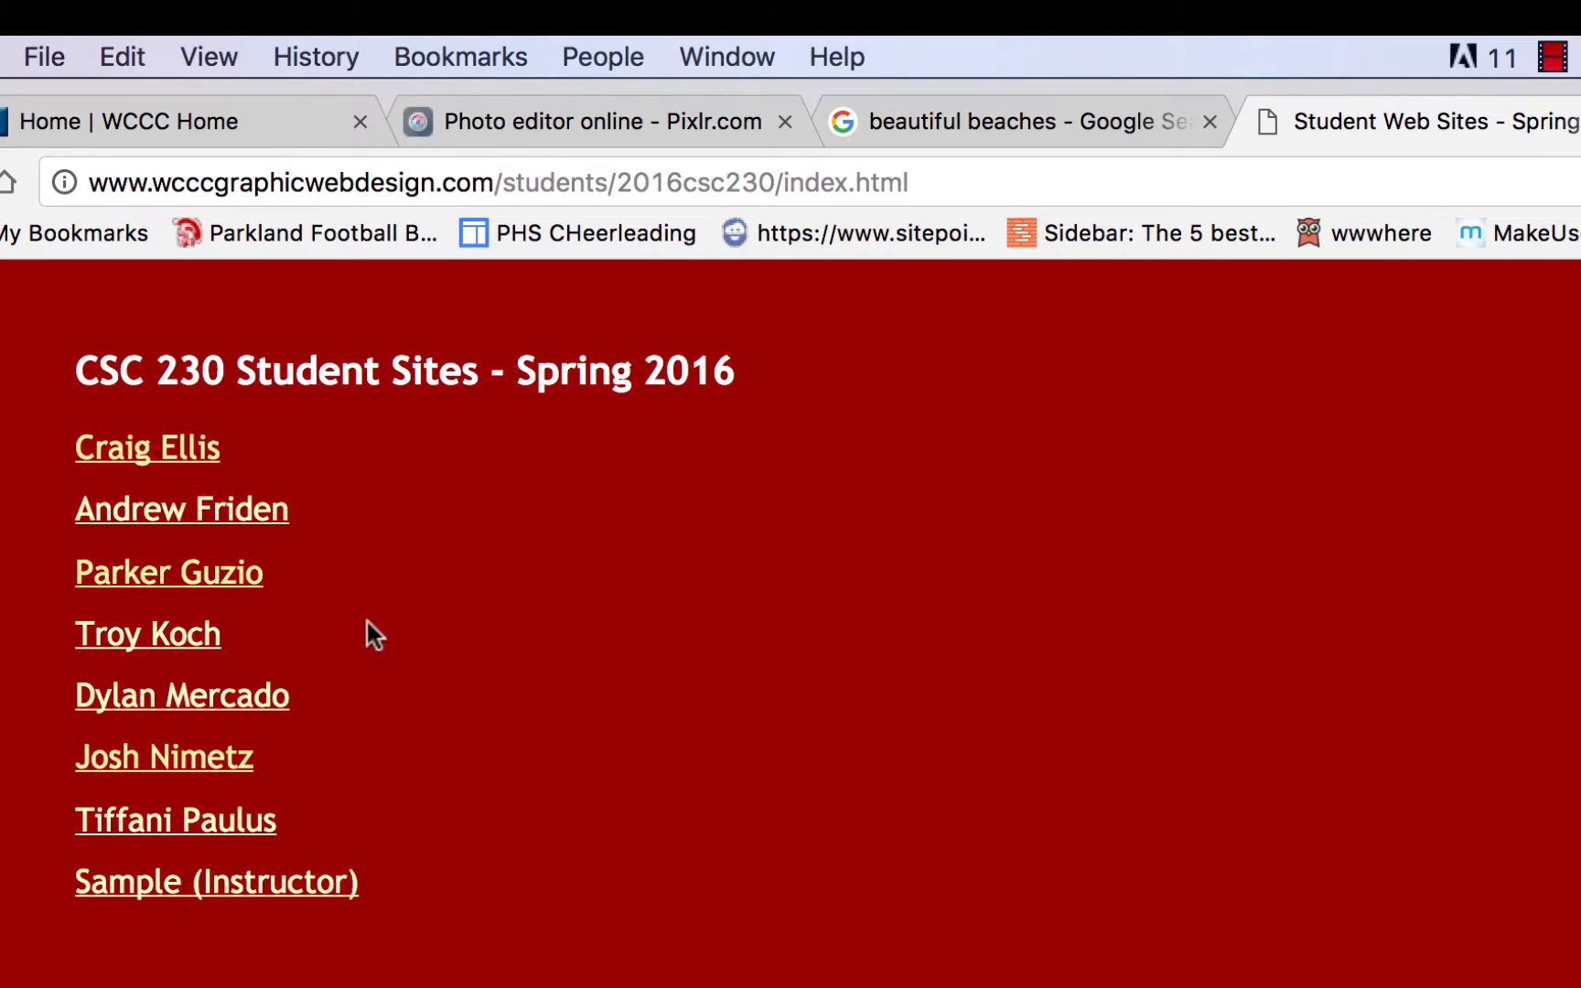
click(168, 642)
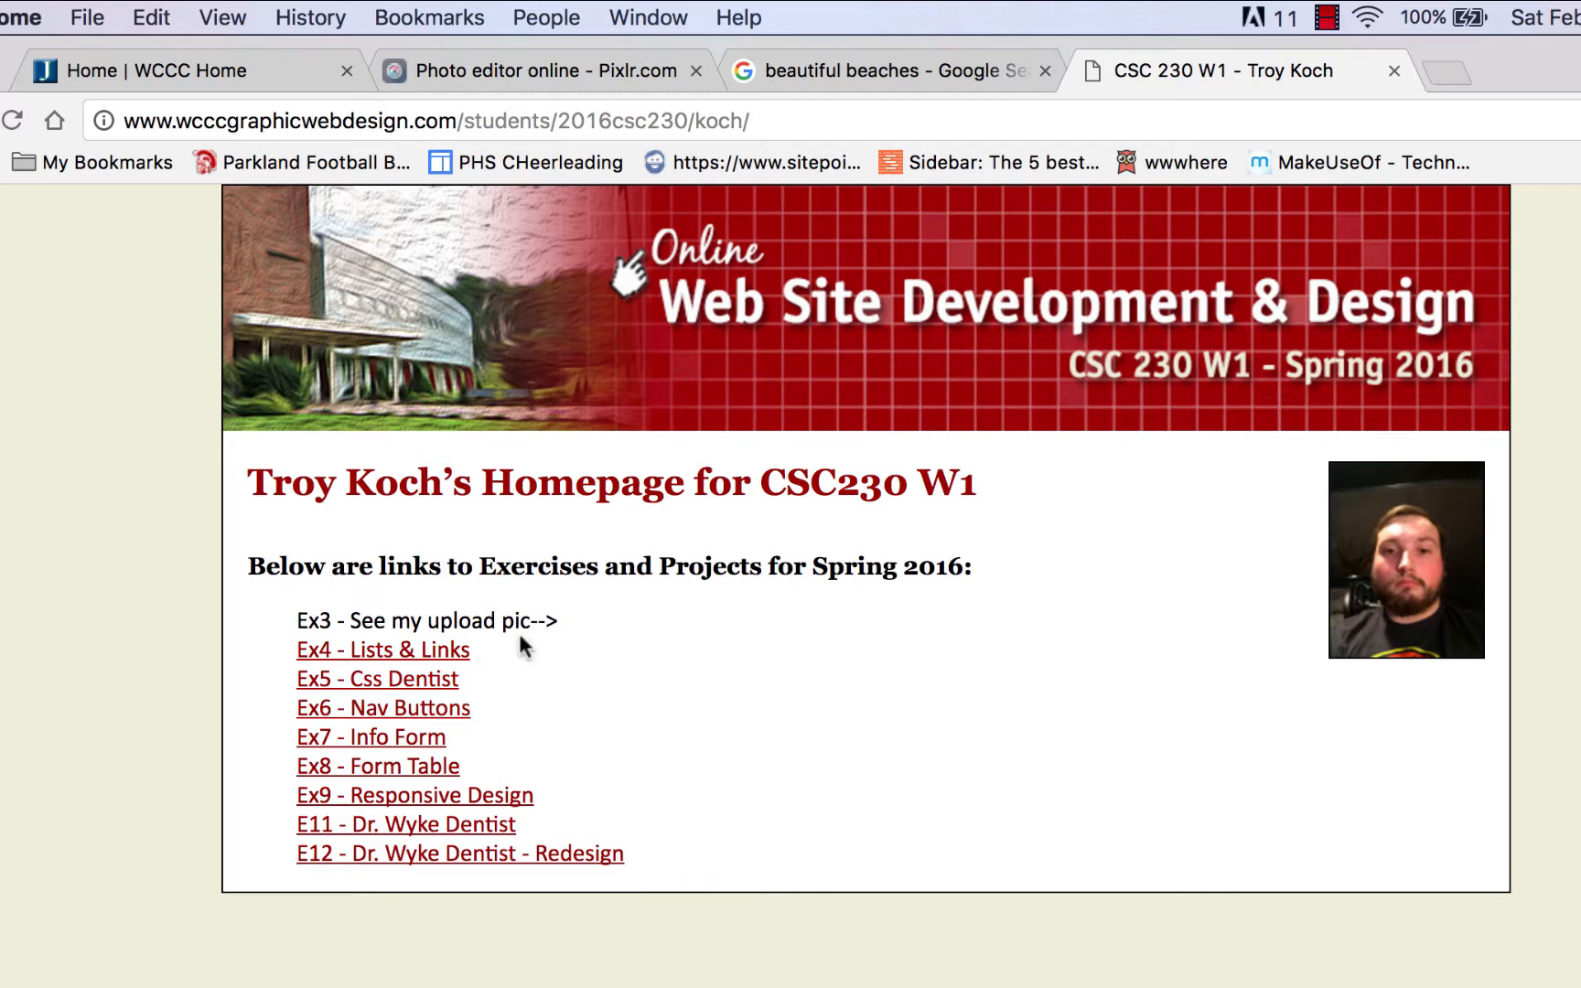
click(448, 651)
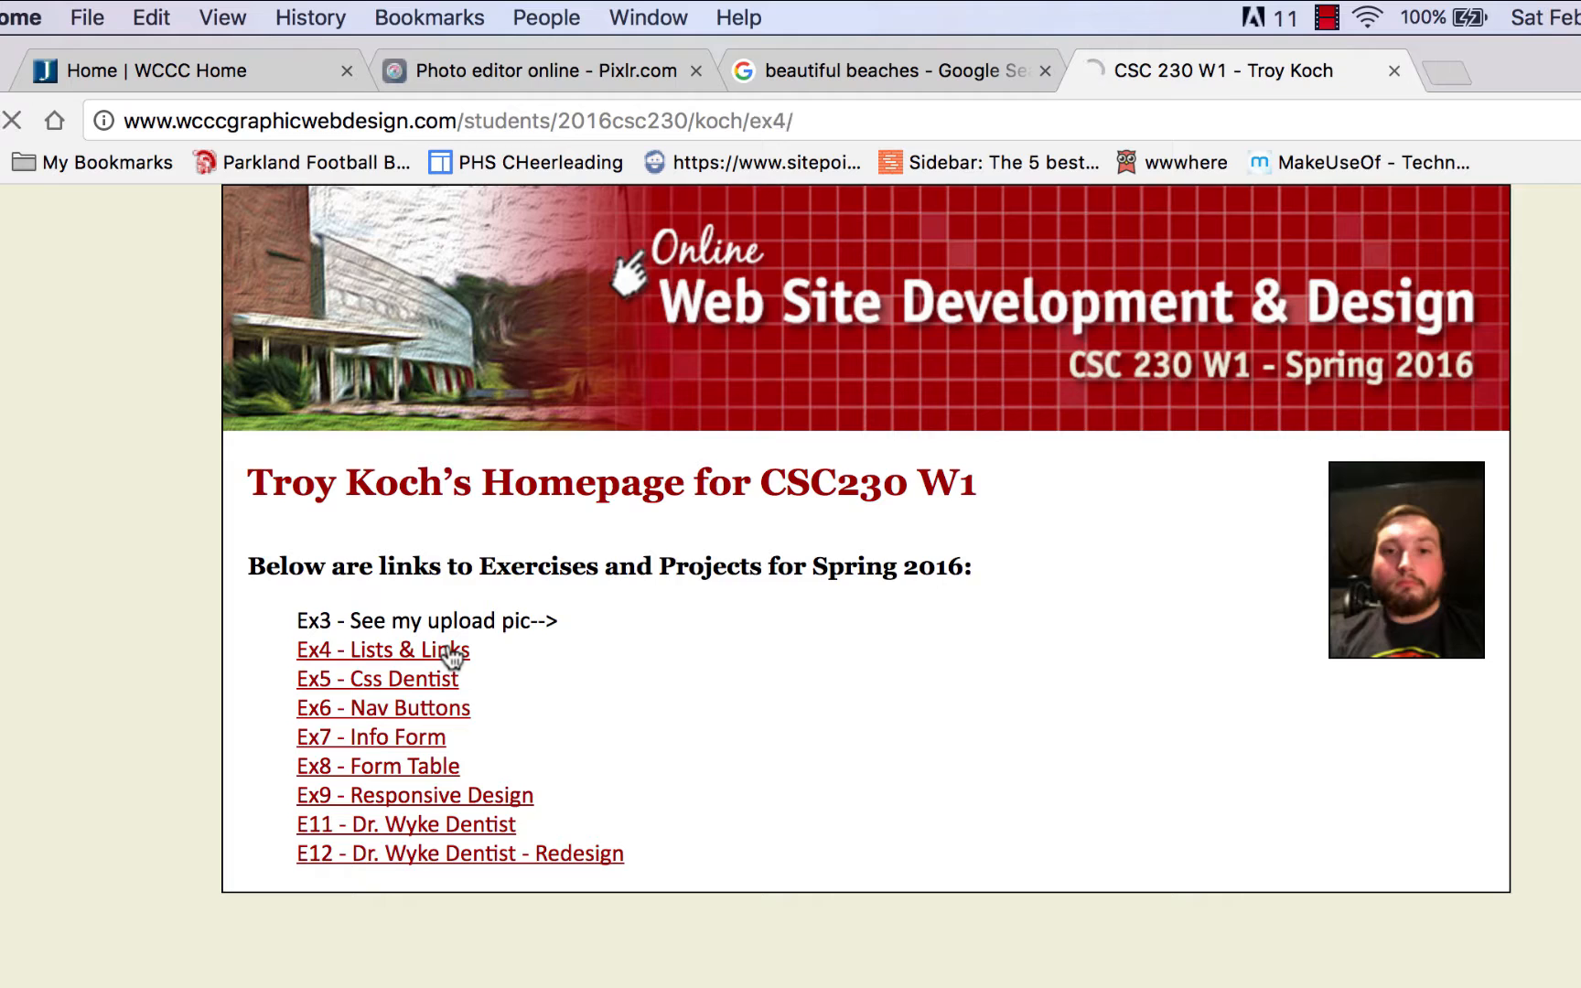
scroll(773, 650, down, 1)
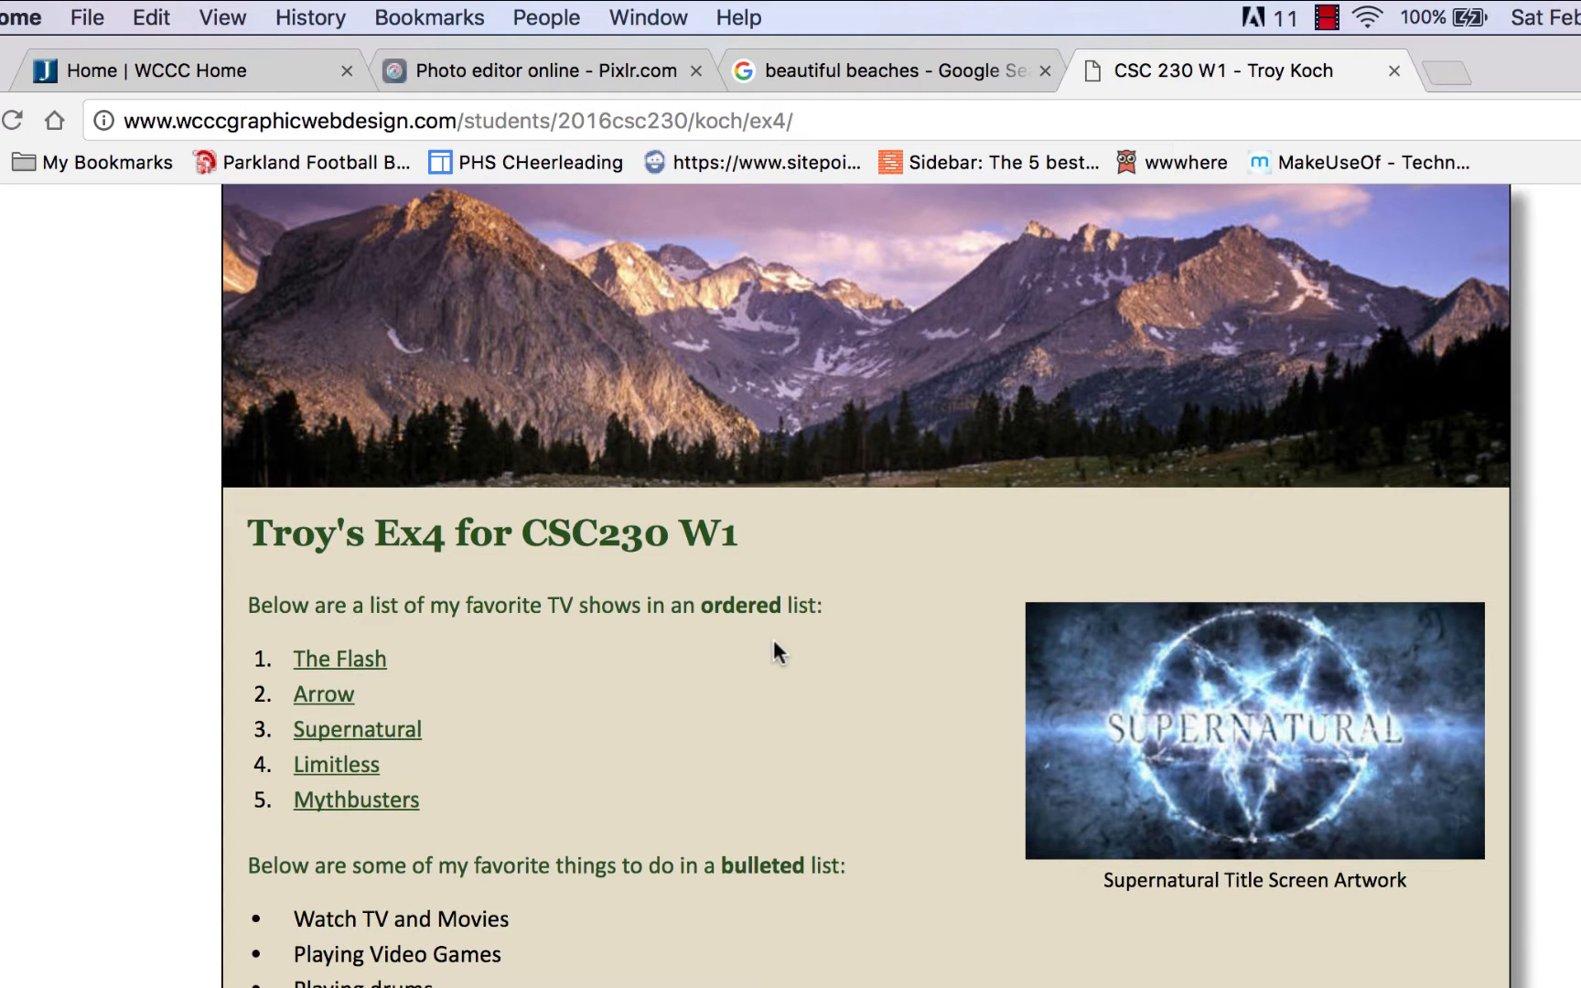
scroll(773, 639, up, 1)
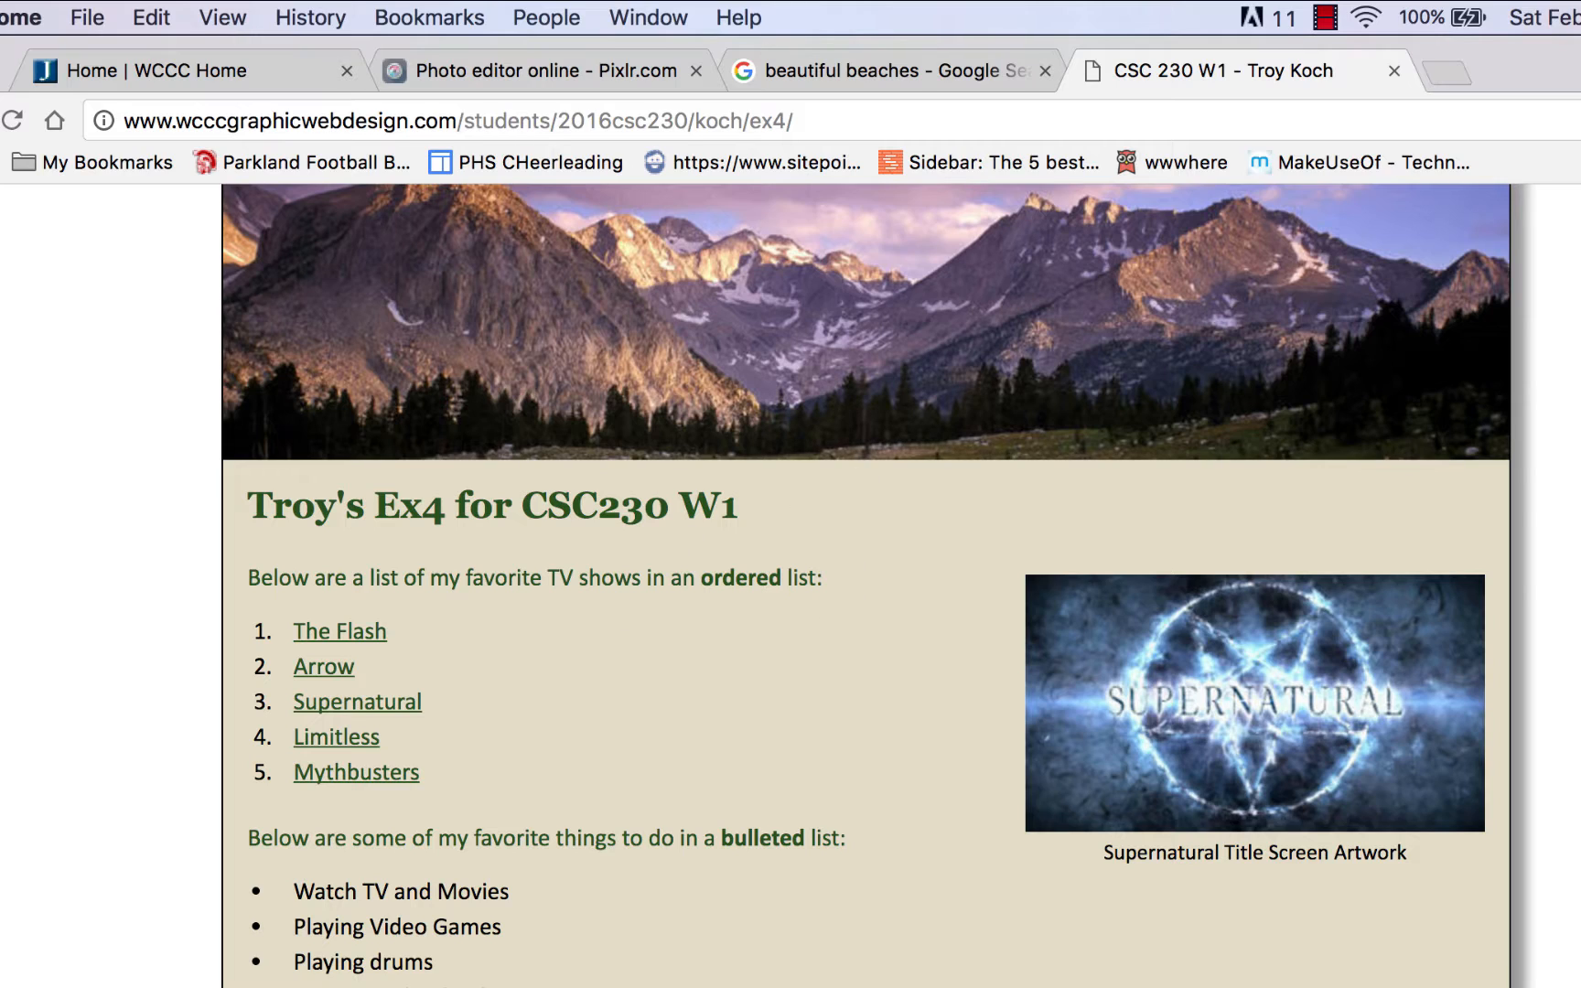
Switch to Finder and reposition its window over the example page to view the header image alongside the ex4 images folder
key(super+Tab)
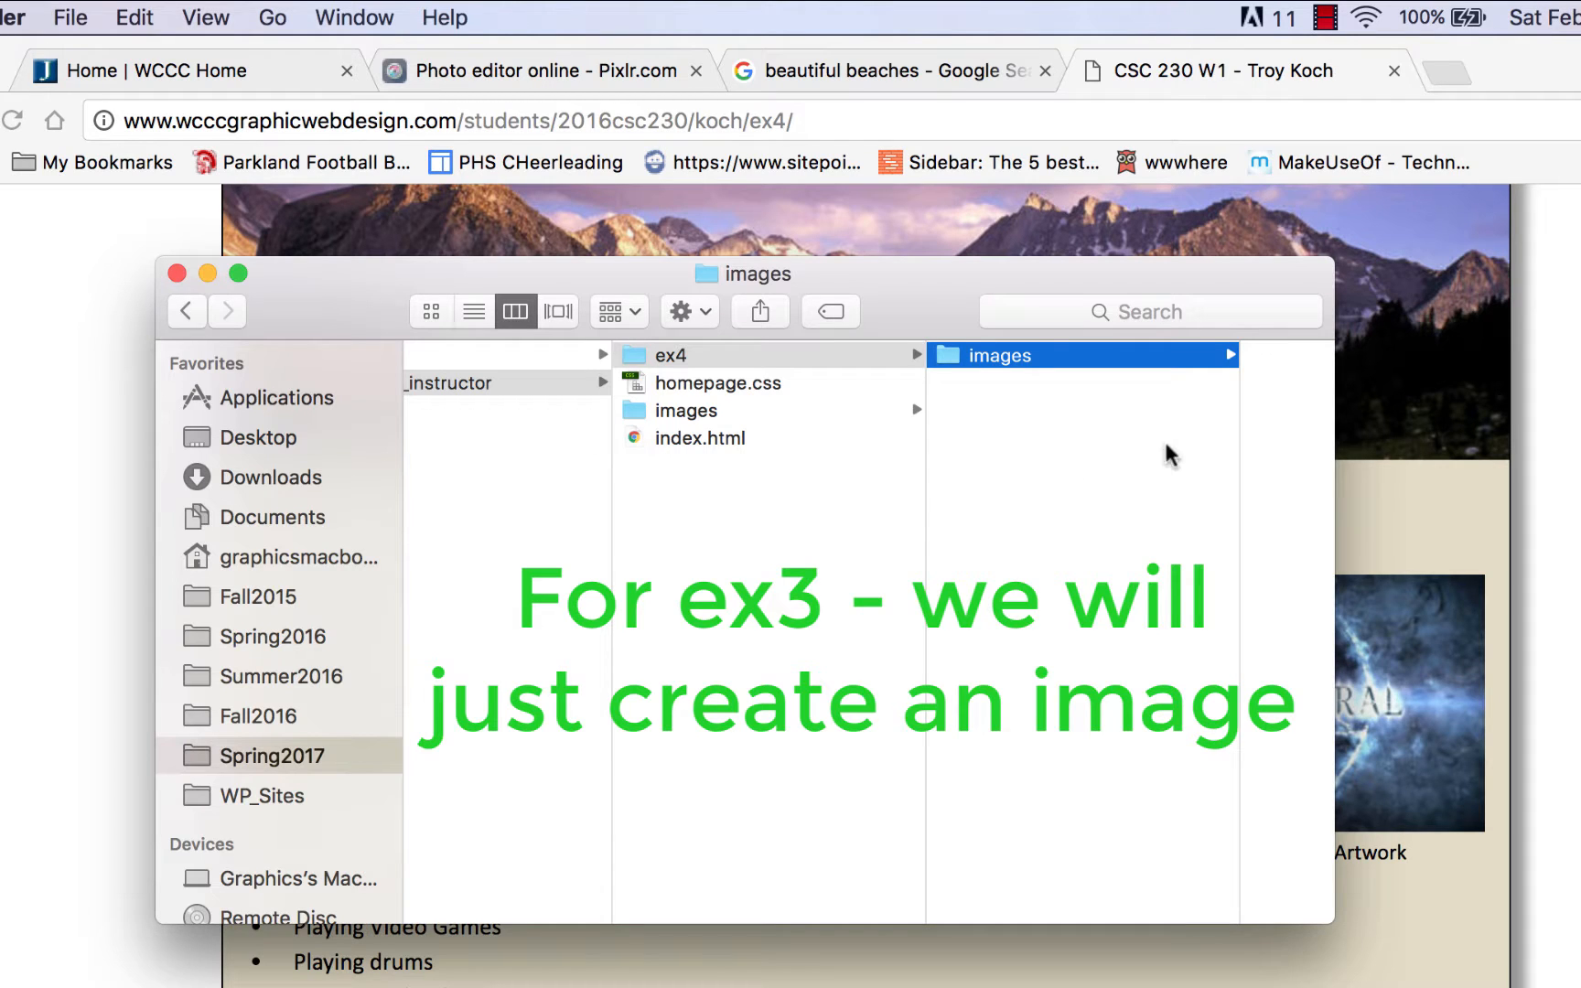
drag(1189, 276, 1185, 582)
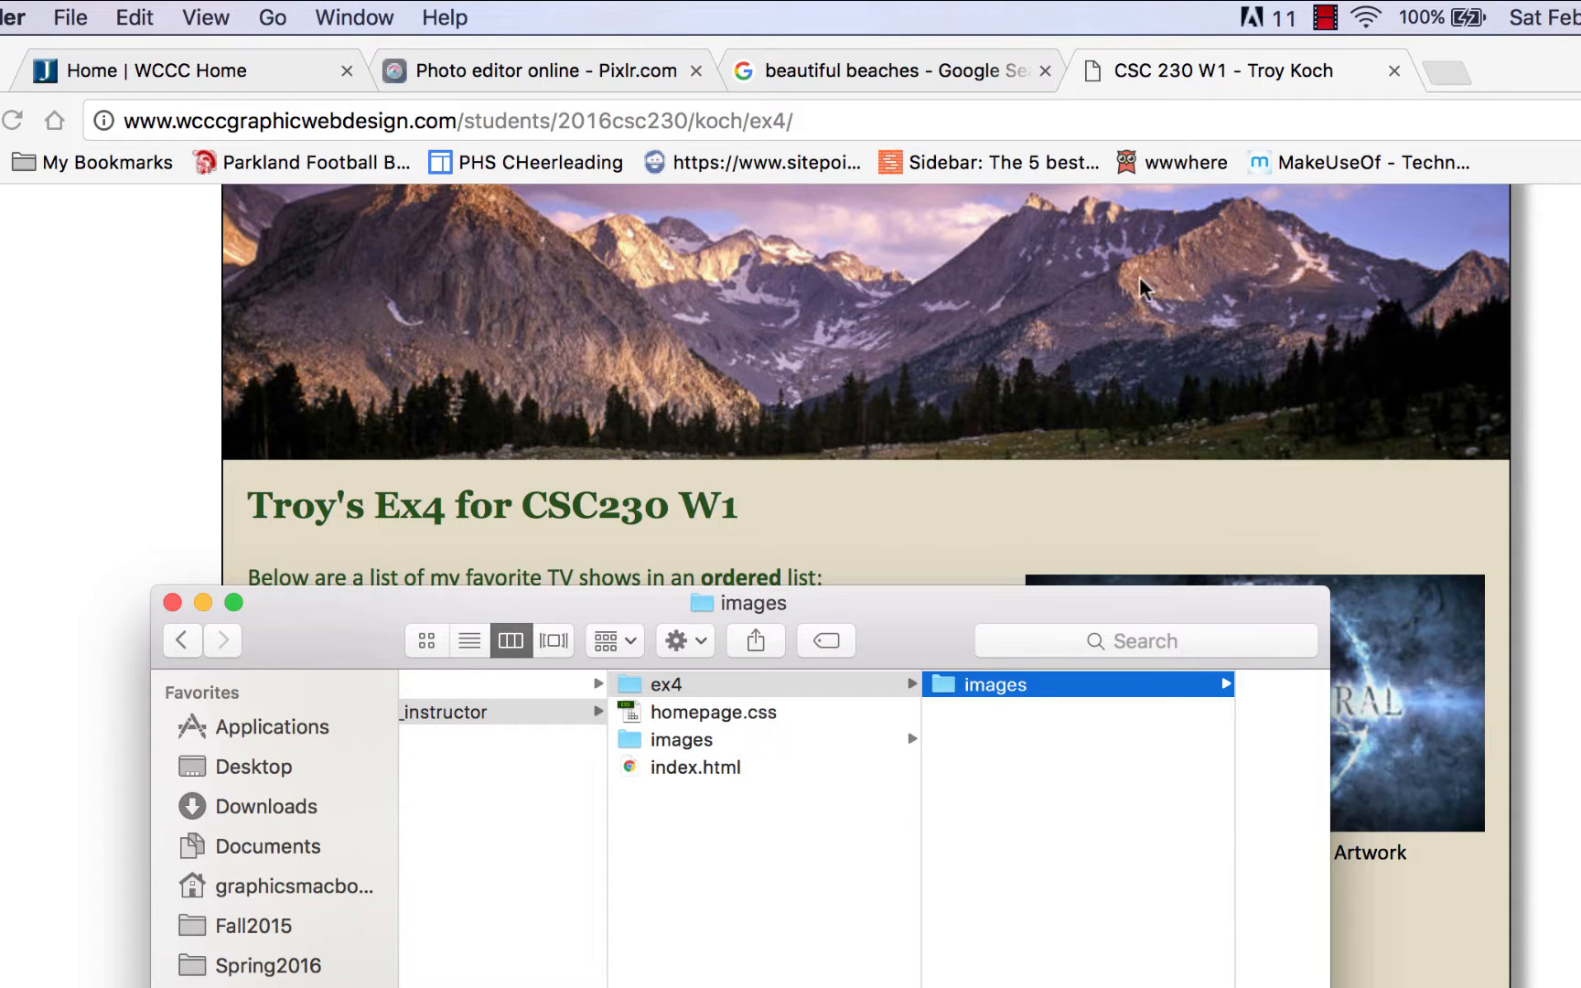
drag(932, 639, 963, 404)
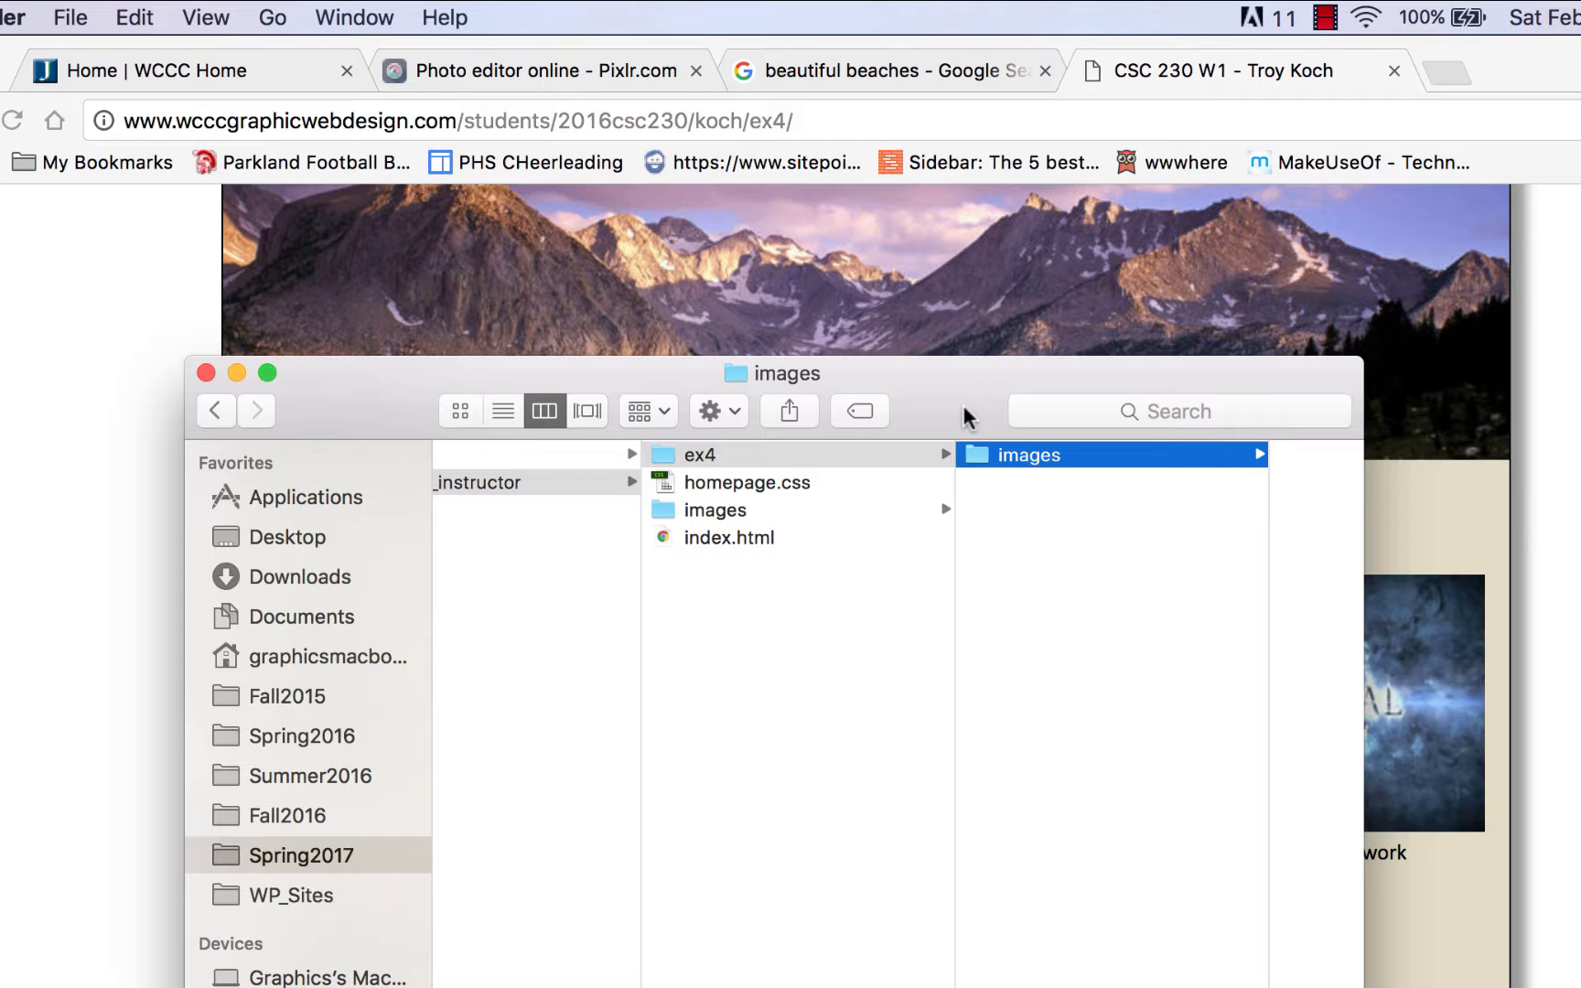
Switch to the Pixlr site in Chrome and launch Pixlr Editor from its home page
click(565, 57)
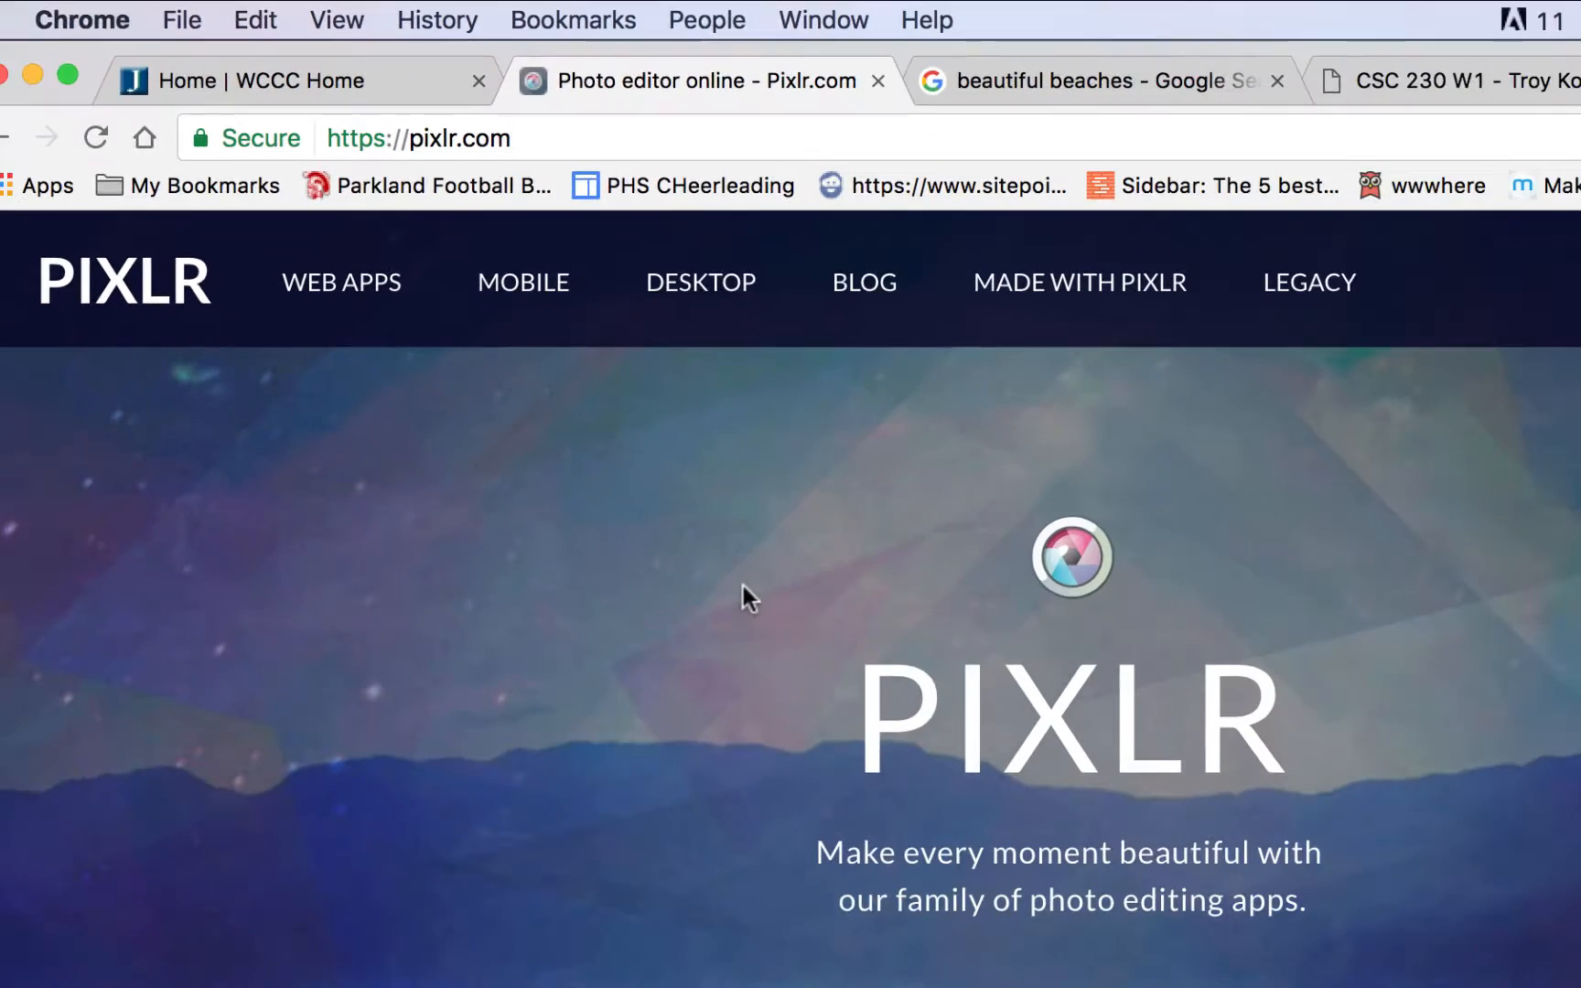
scroll(932, 896, down, 5)
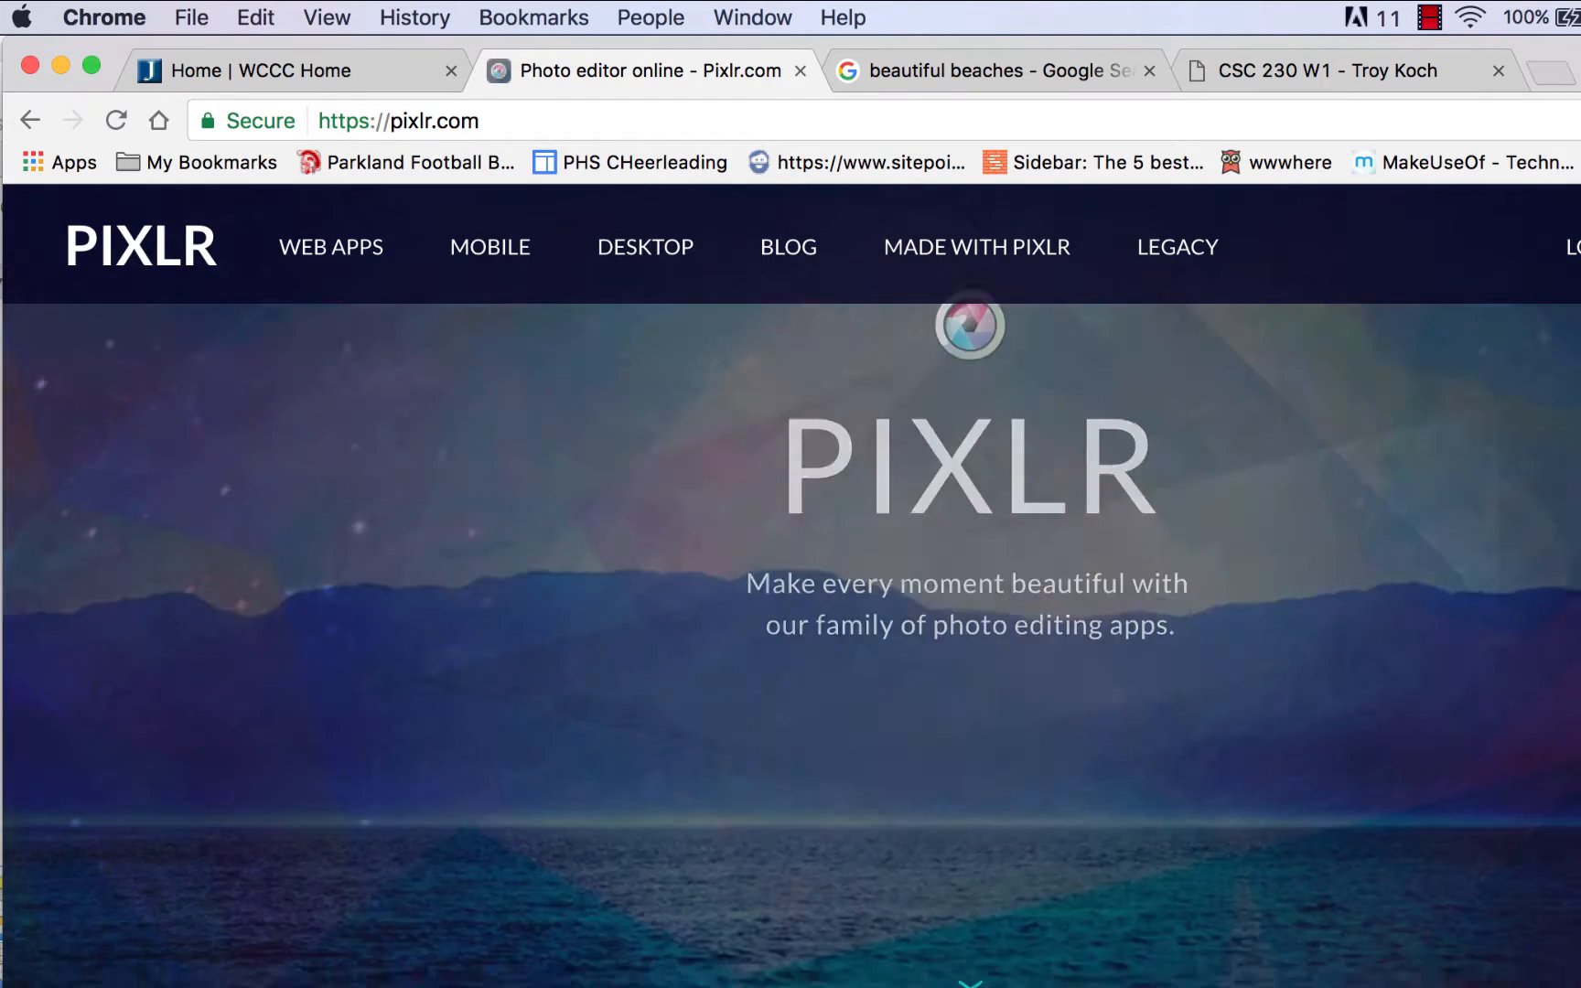
scroll(790, 641, down, 3)
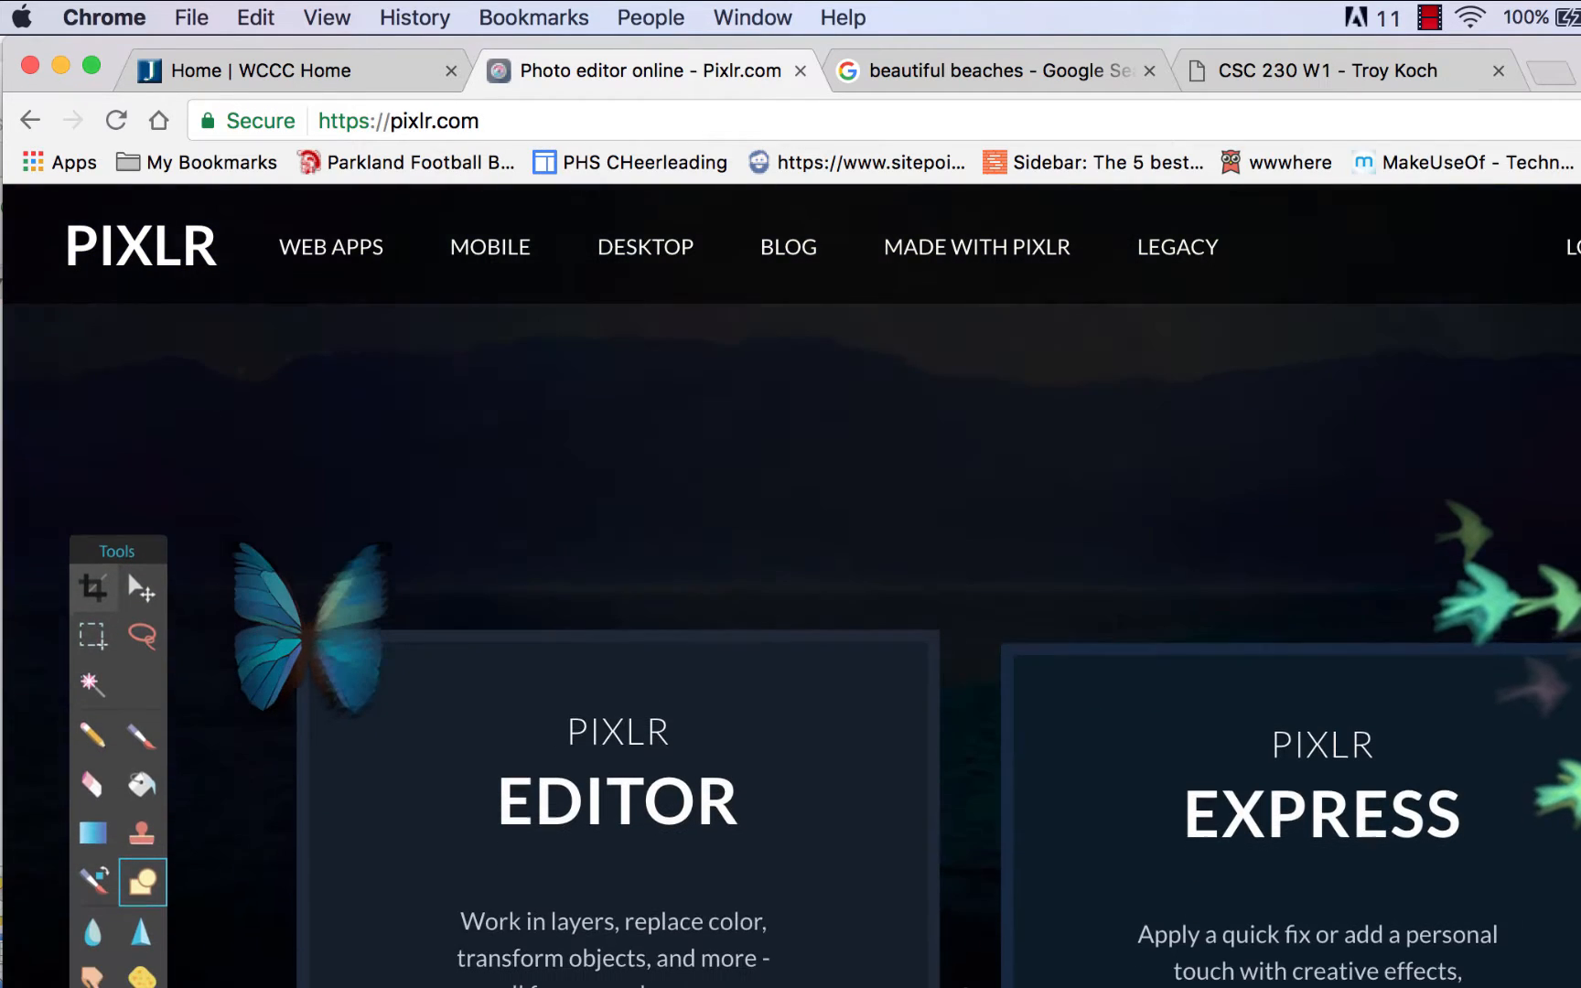
scroll(804, 970, down, 2)
click(692, 951)
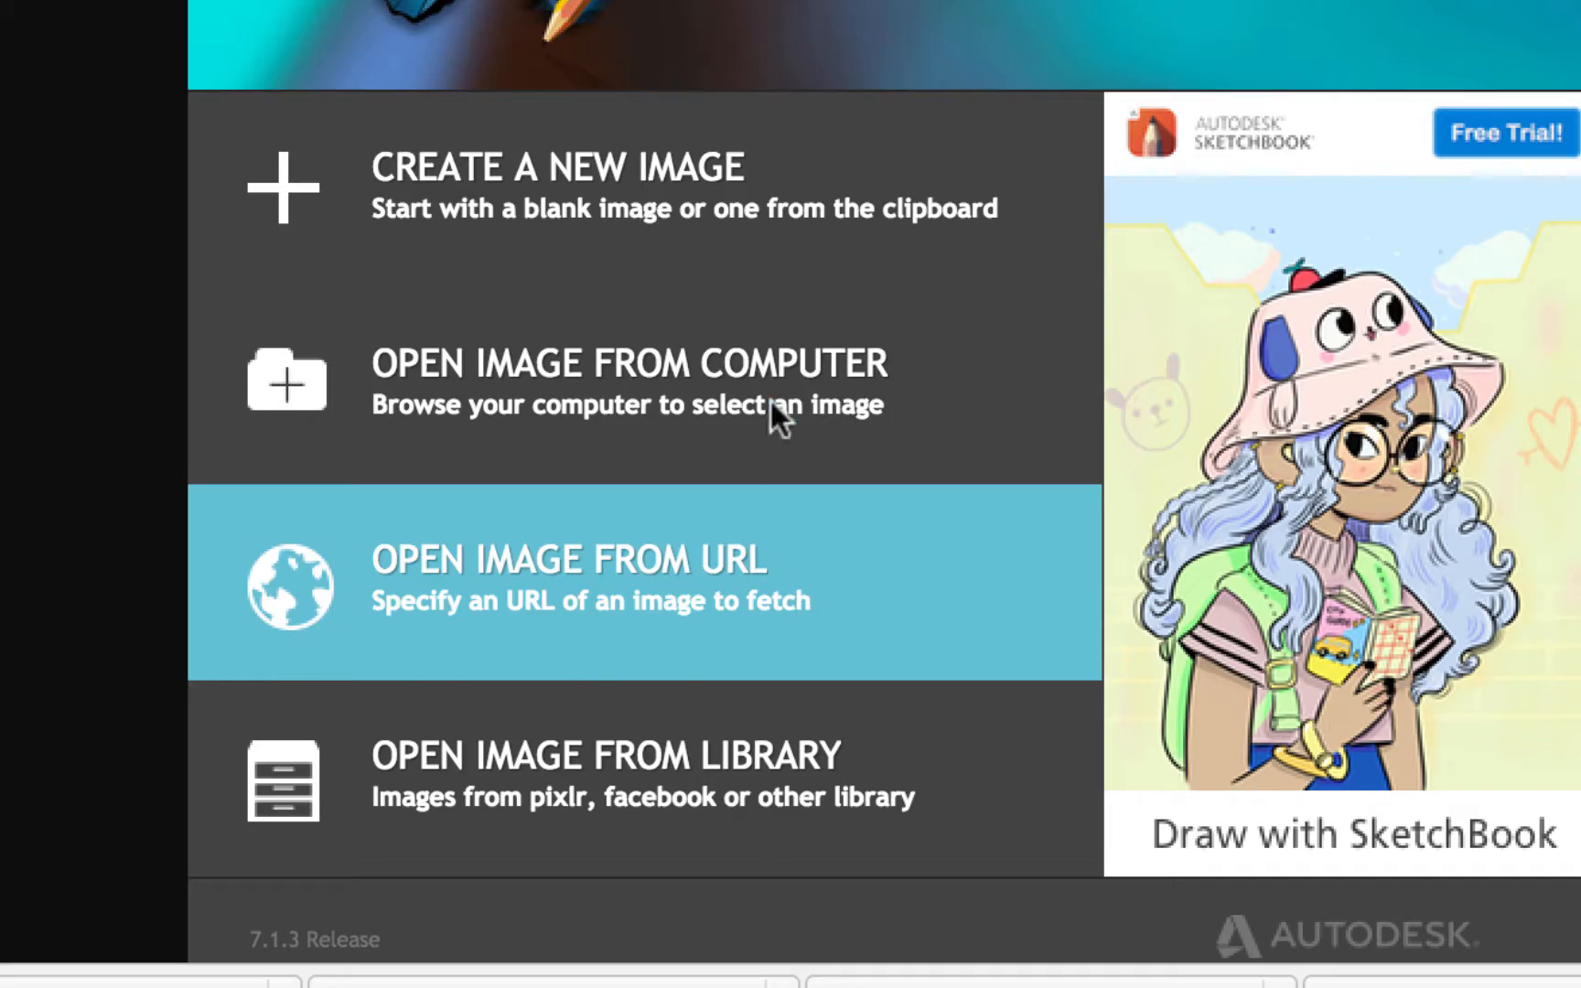
Open the 1280 × 720 weather.com palm beach picture in the "beautiful beaches" image results and copy its image address
click(1013, 24)
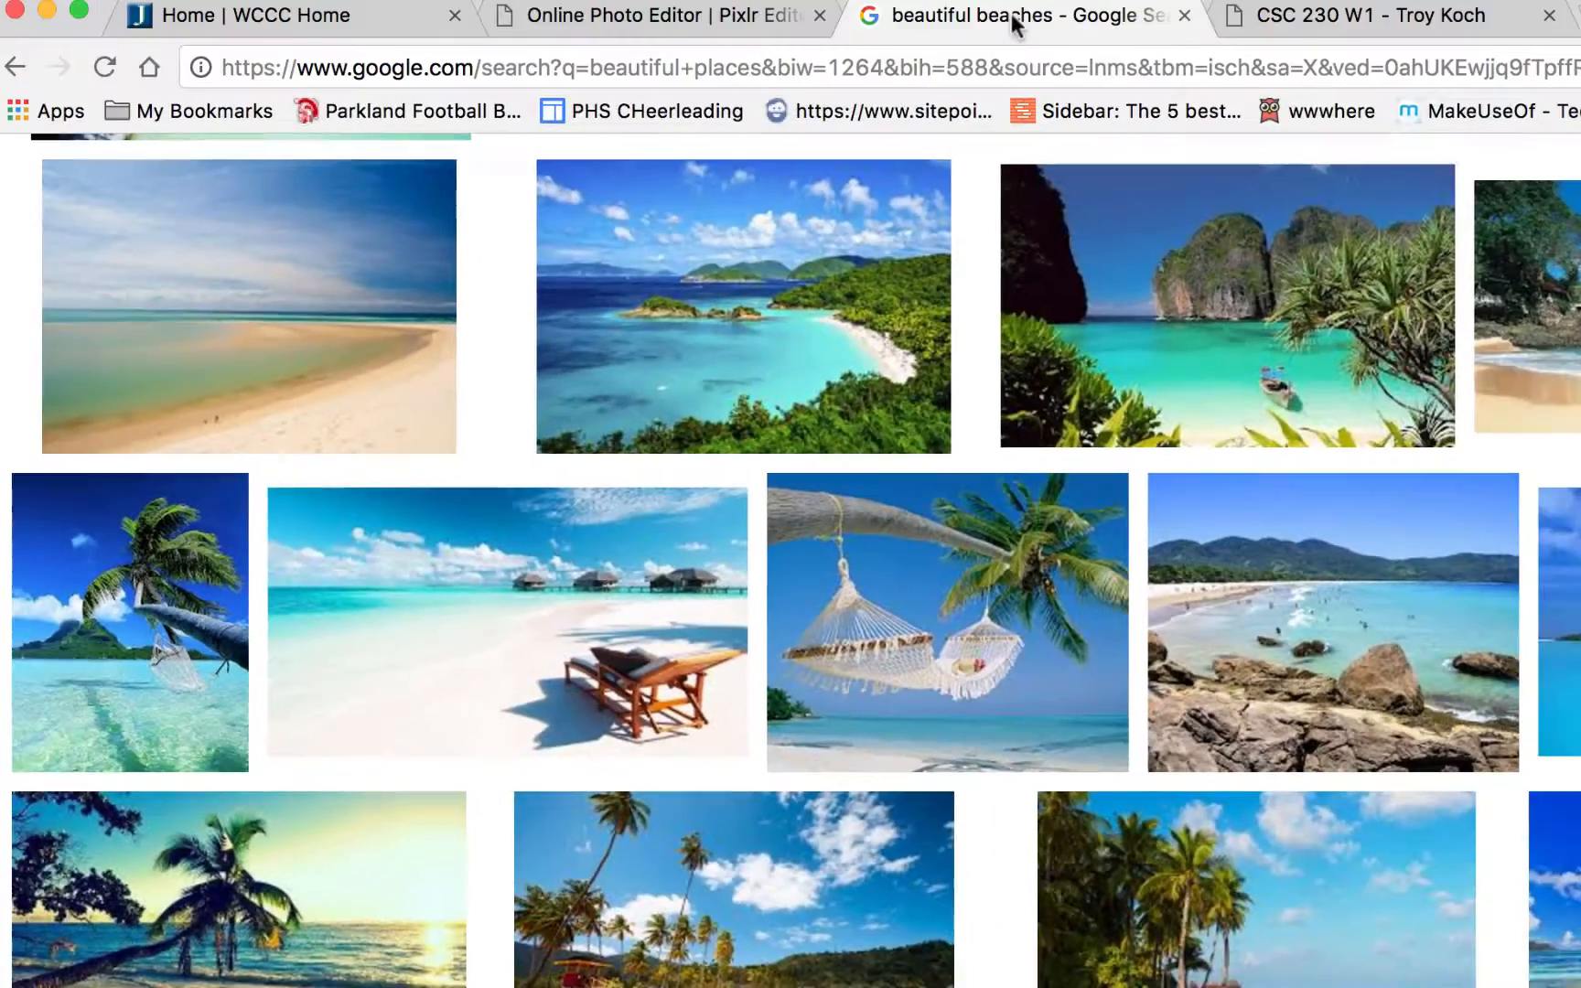
scroll(943, 379, down, 5)
scroll(943, 378, up, 5)
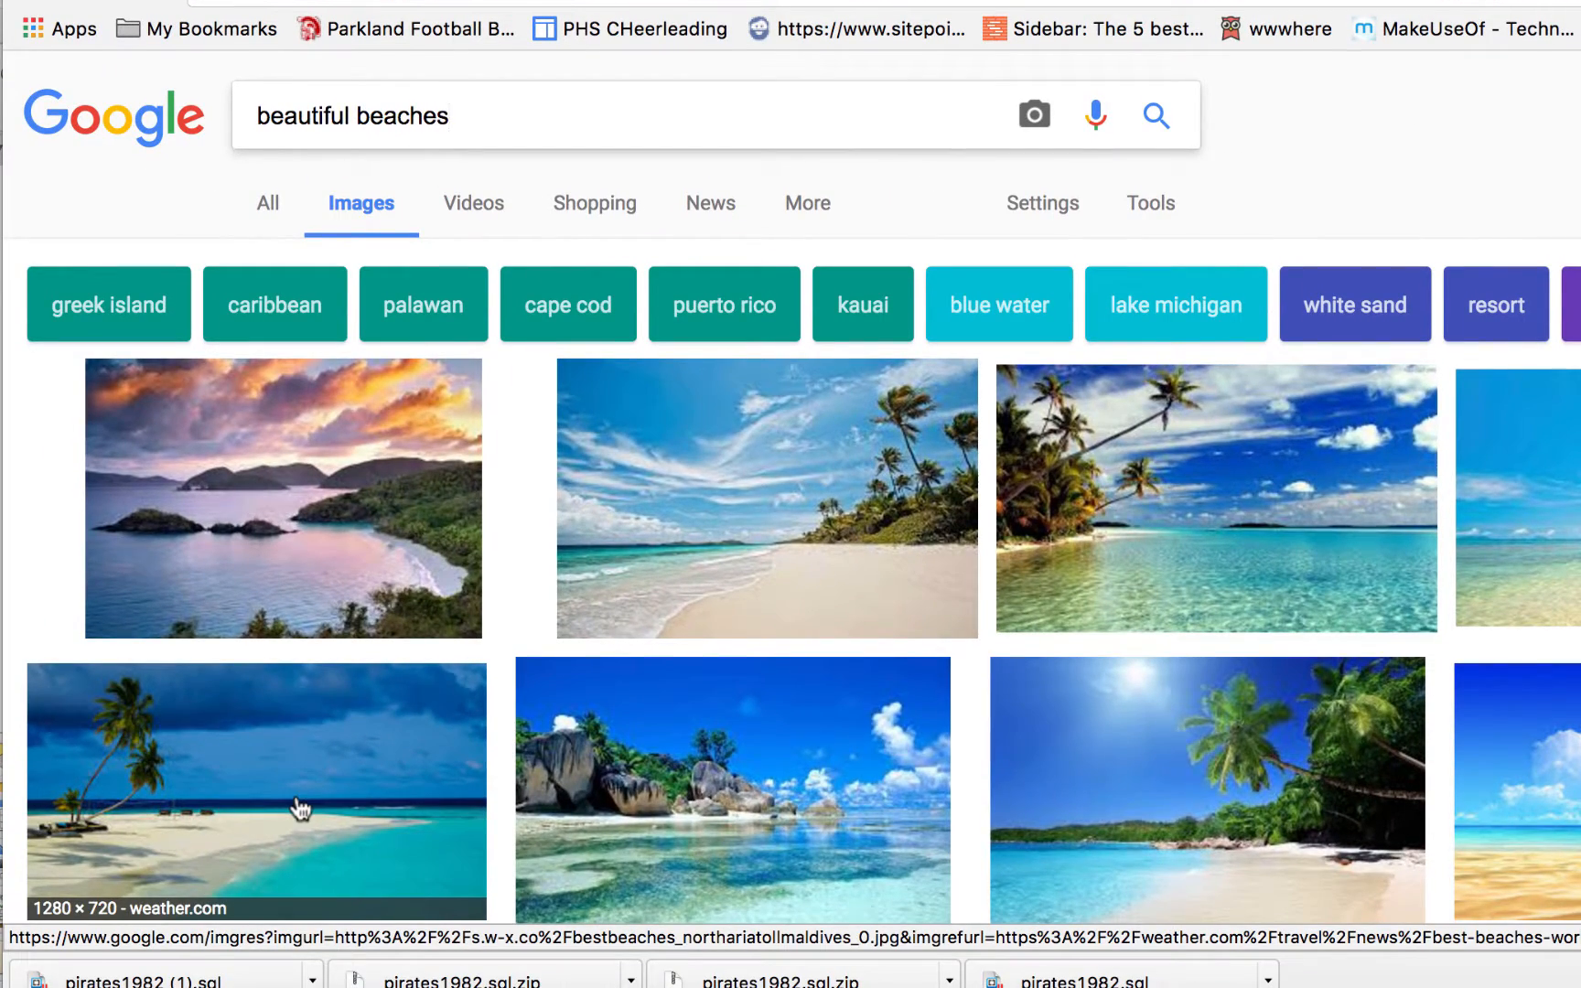
click(342, 784)
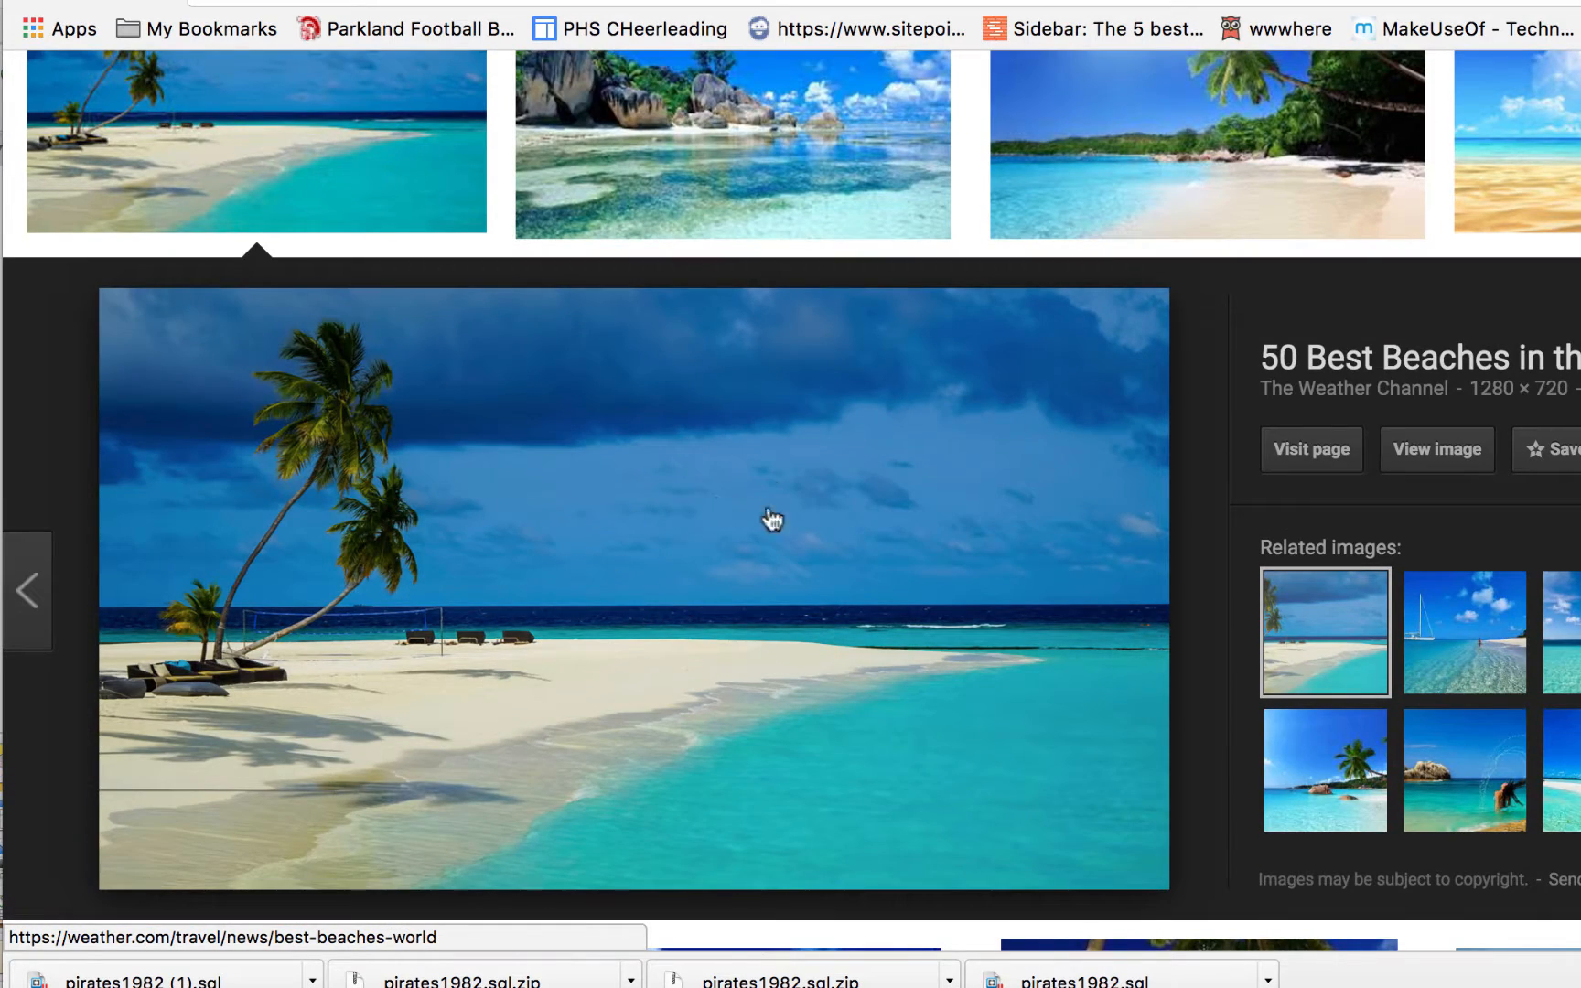
right_click(690, 531)
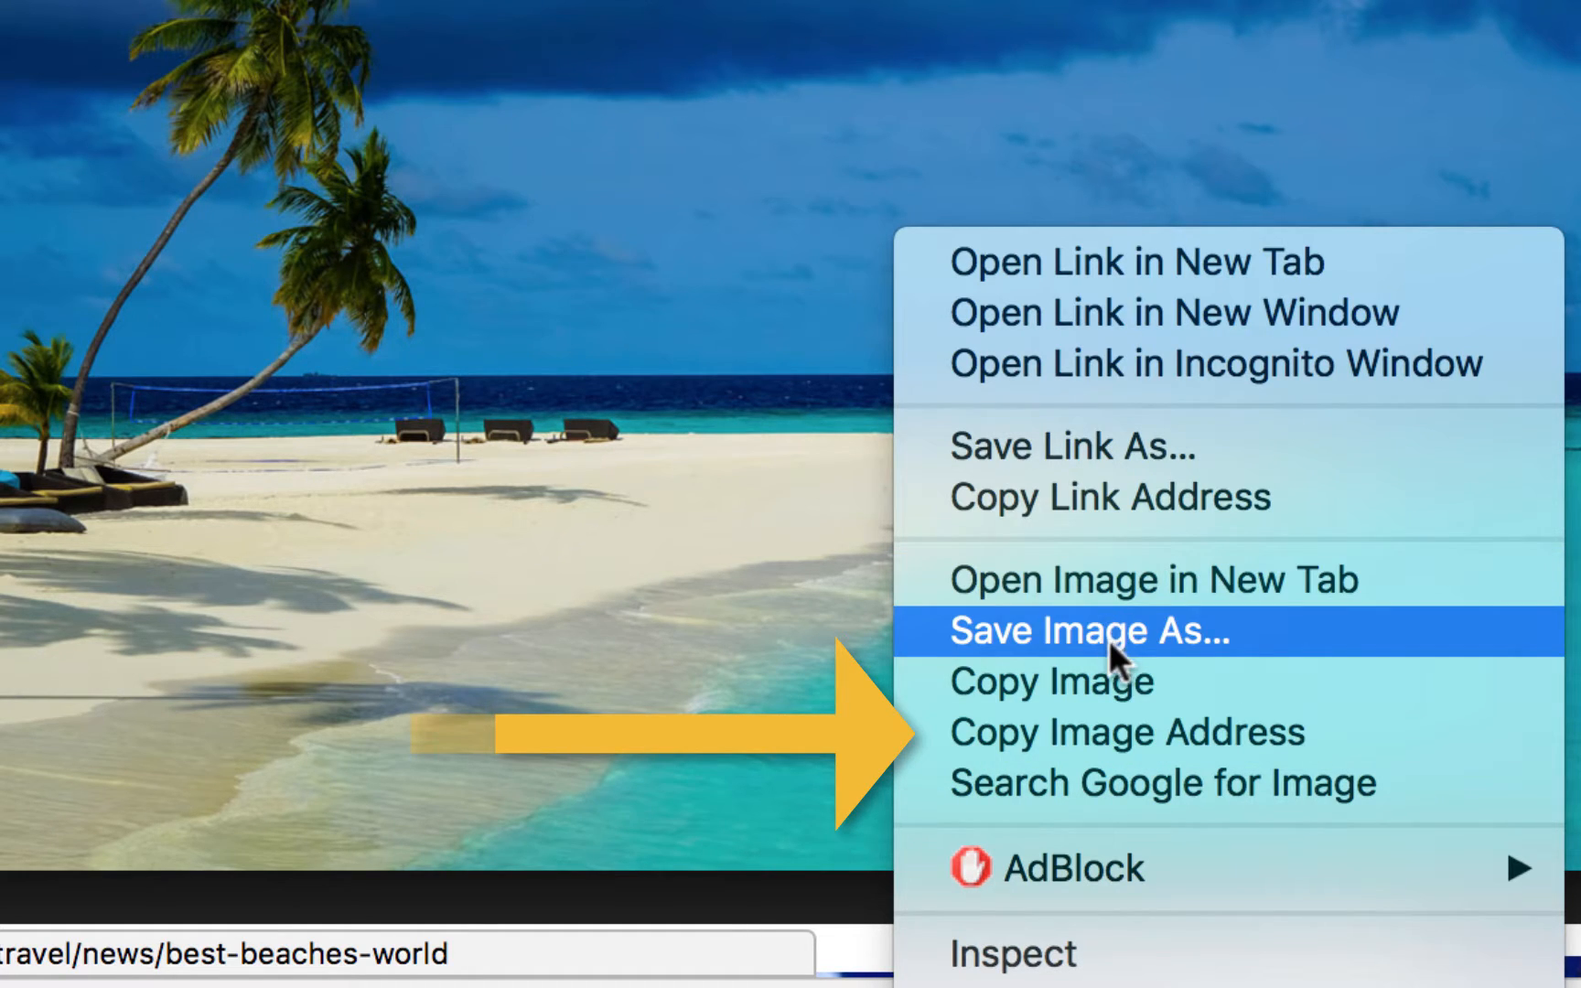
click(1167, 730)
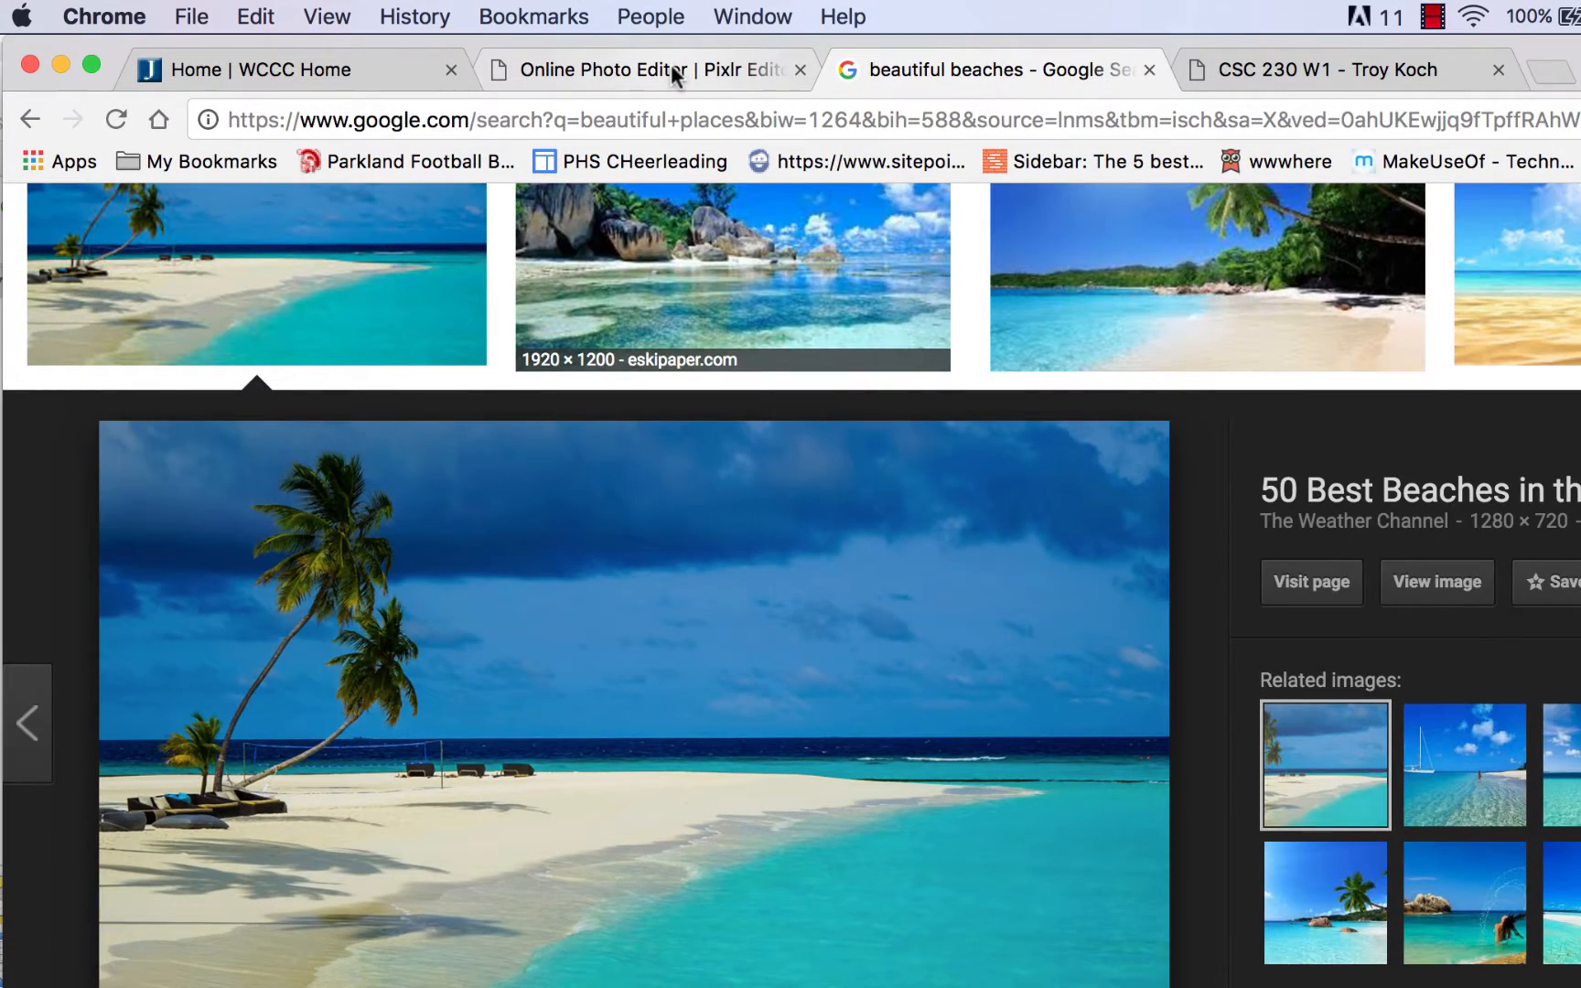
Open the beach picture in Pixlr Editor from the copied image URL
click(672, 69)
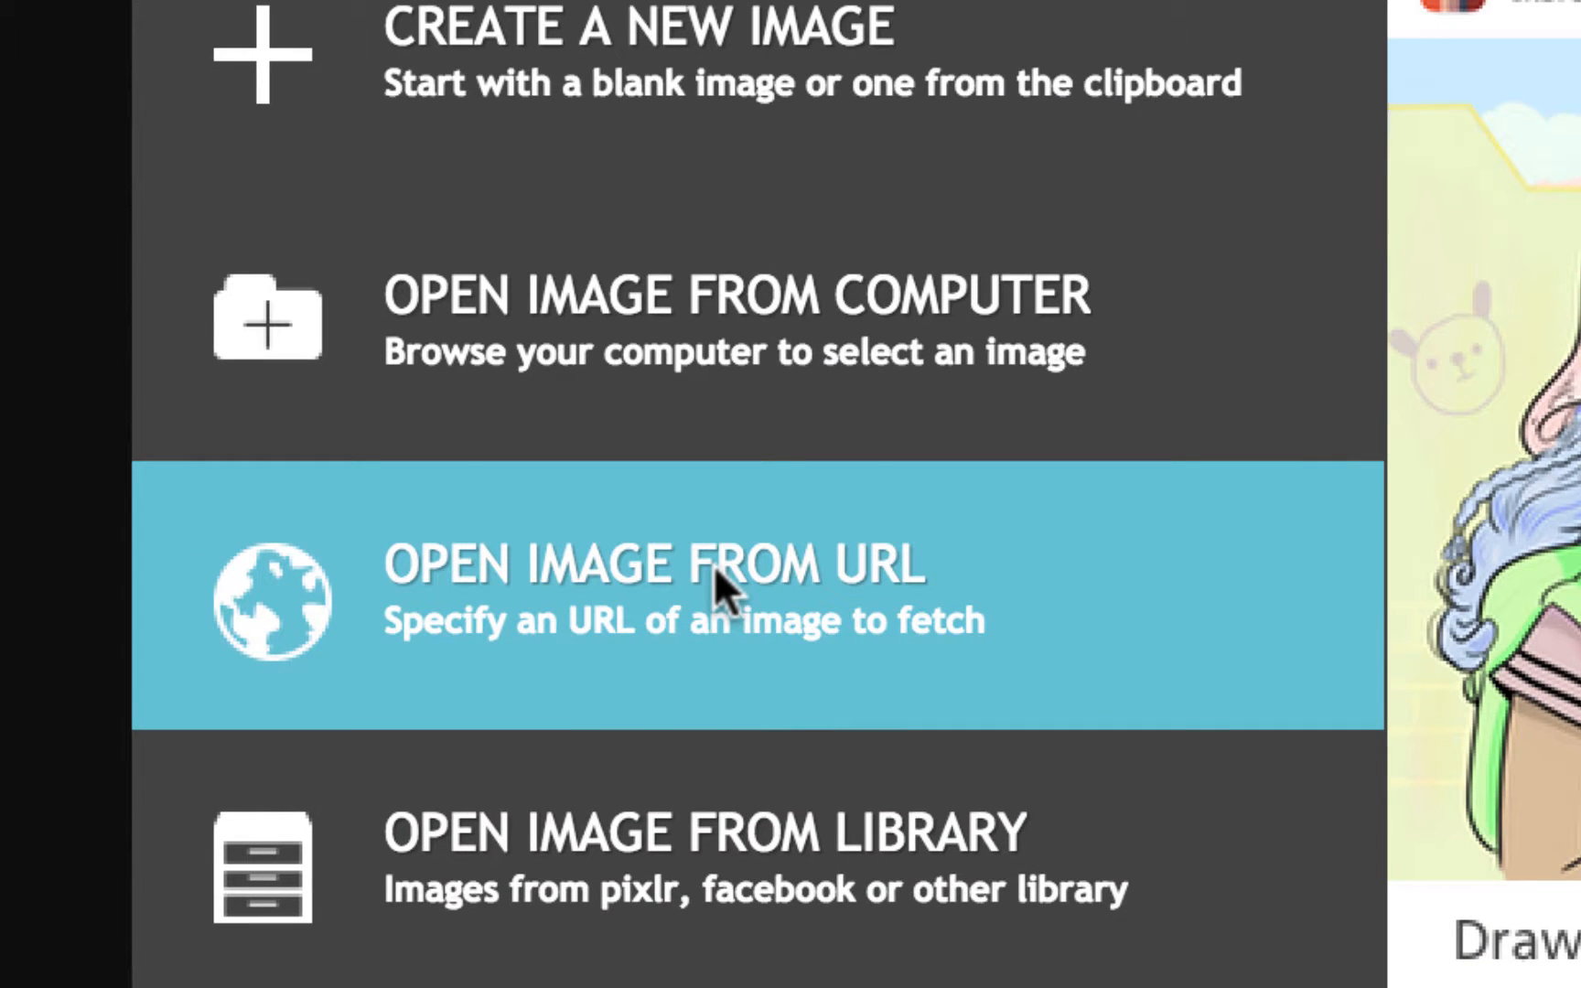
click(713, 564)
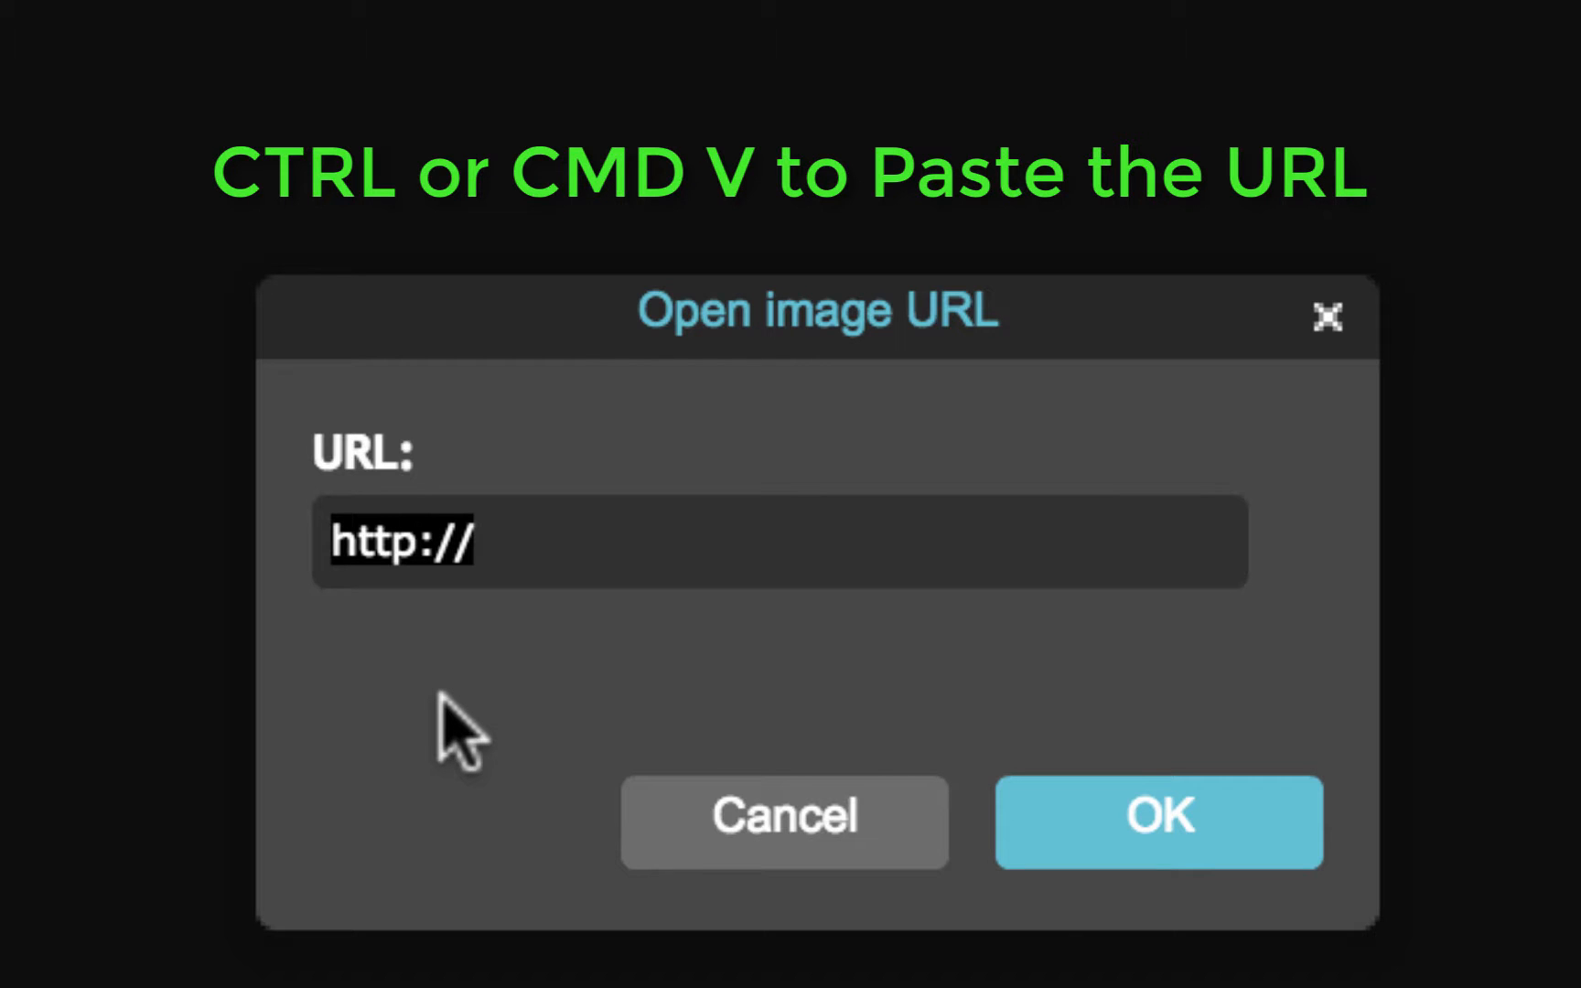
key(ctrl+v)
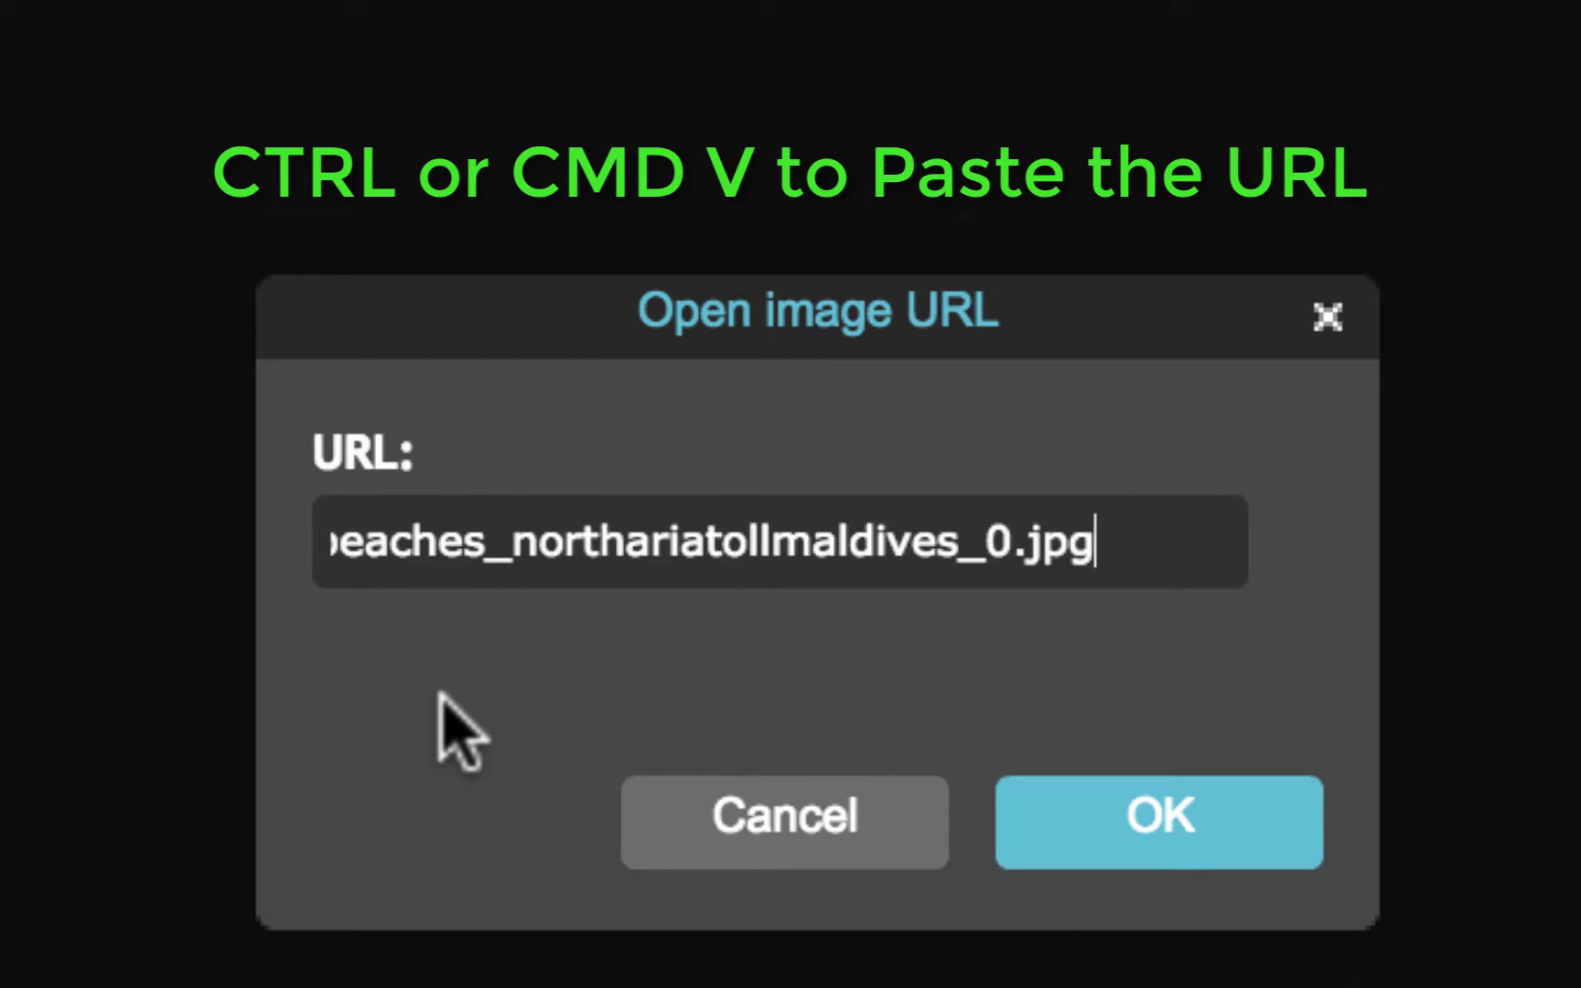
click(1162, 819)
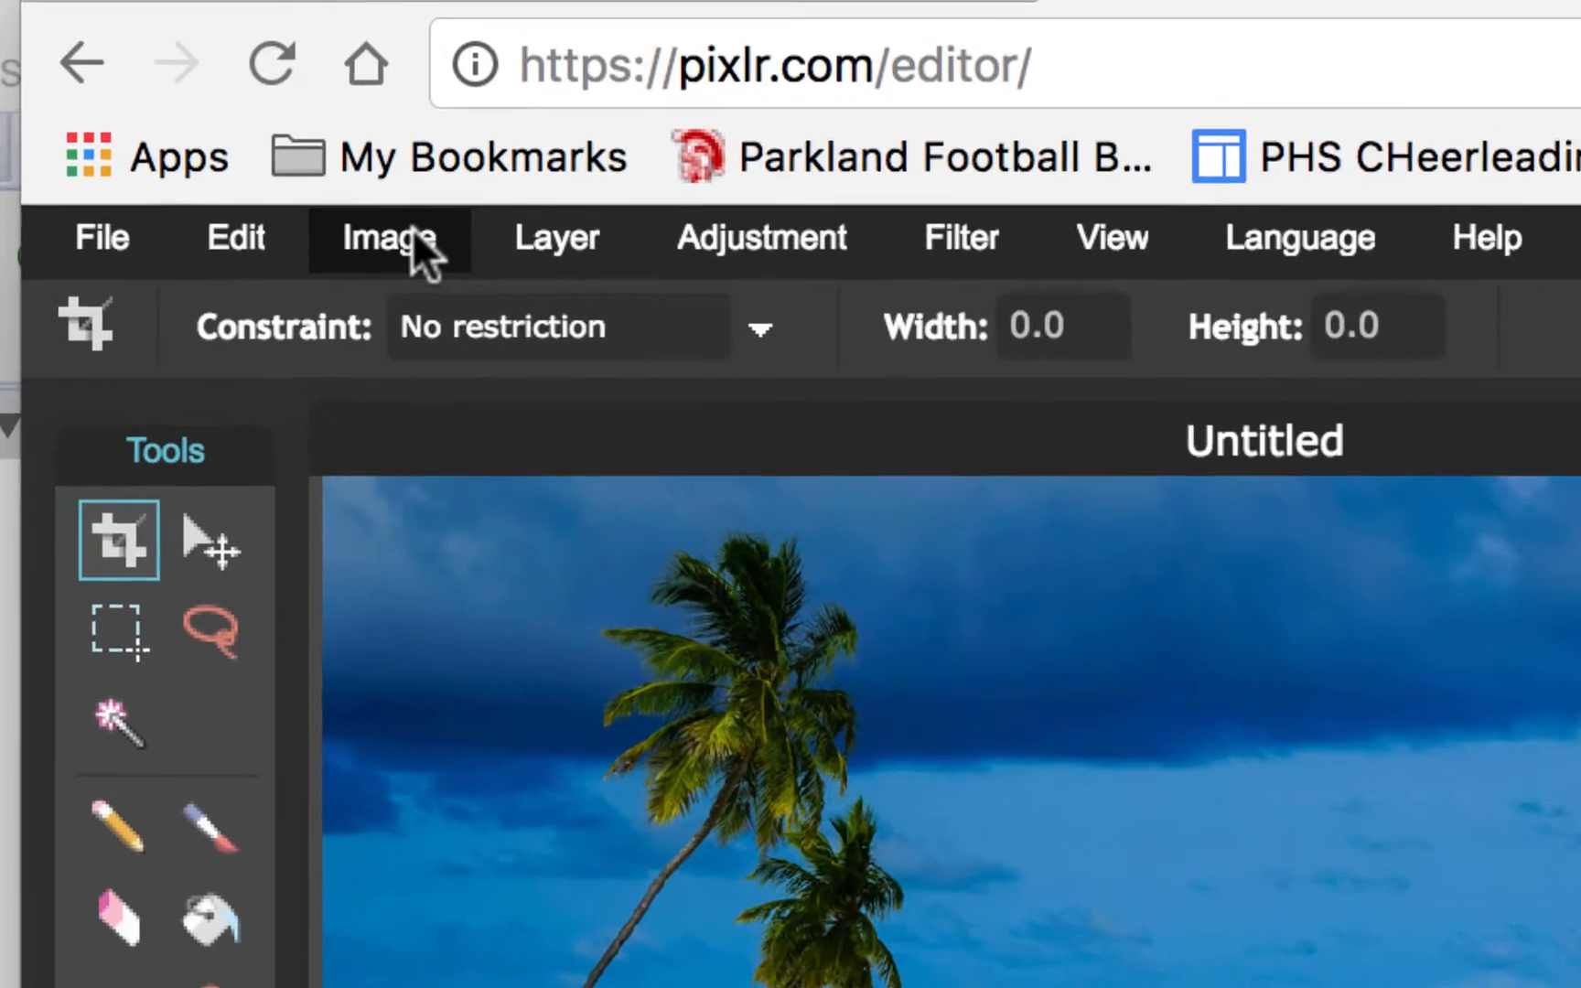
Resize the beach image to a width of 800 pixels with its proportions constrained
click(385, 375)
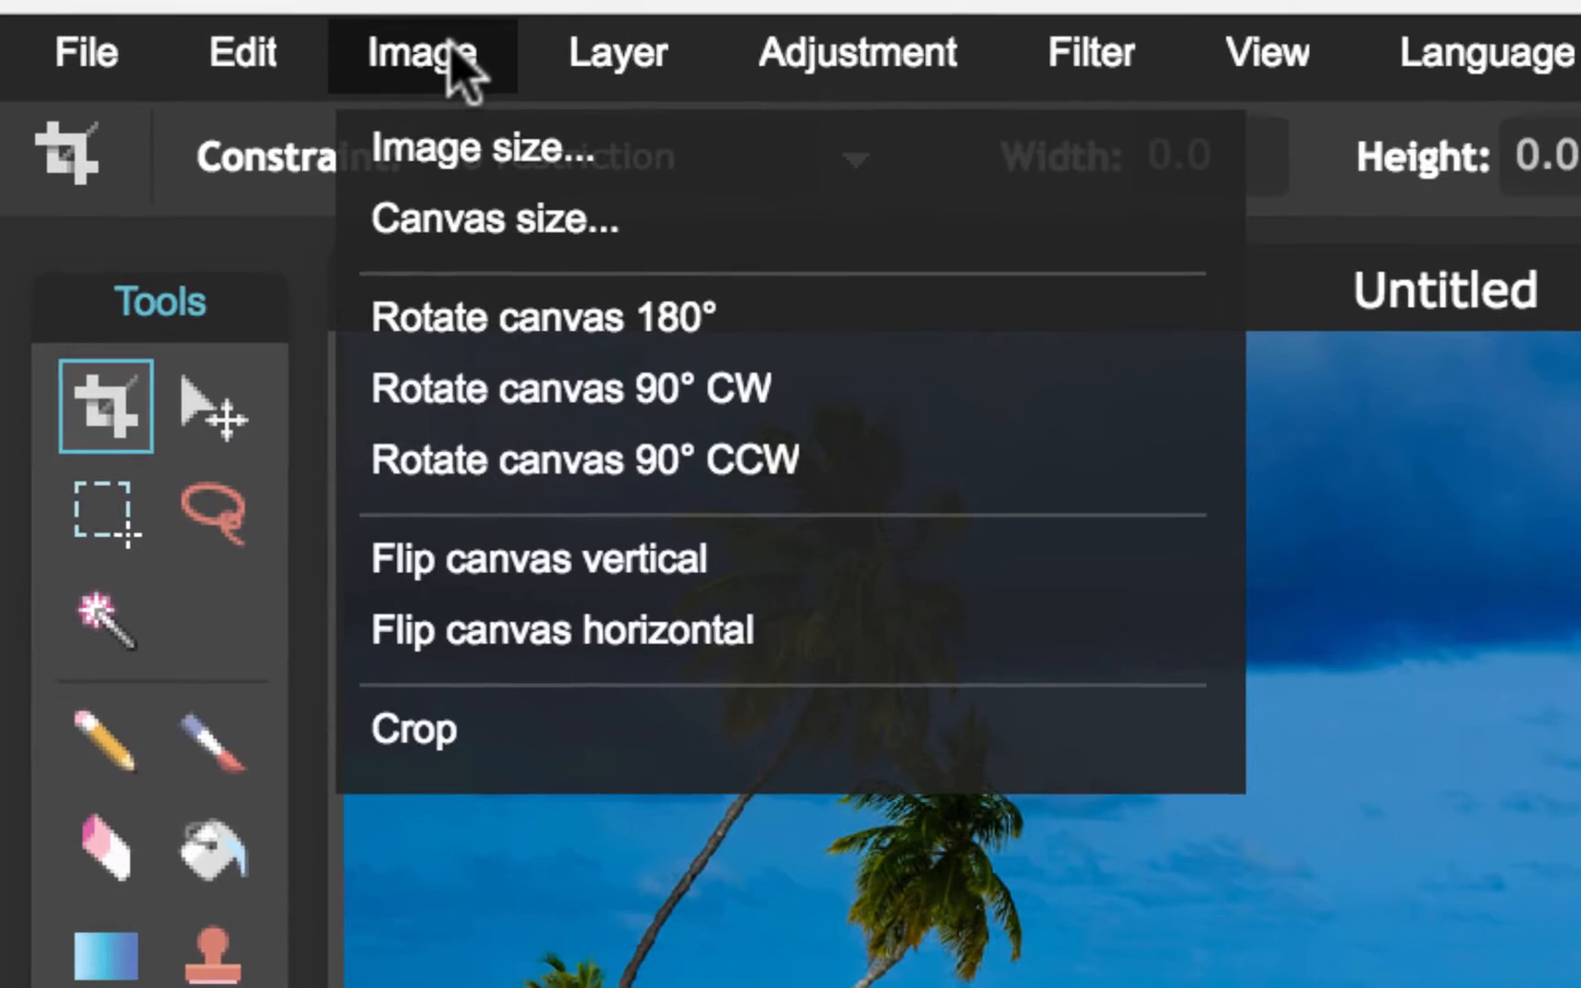
click(452, 146)
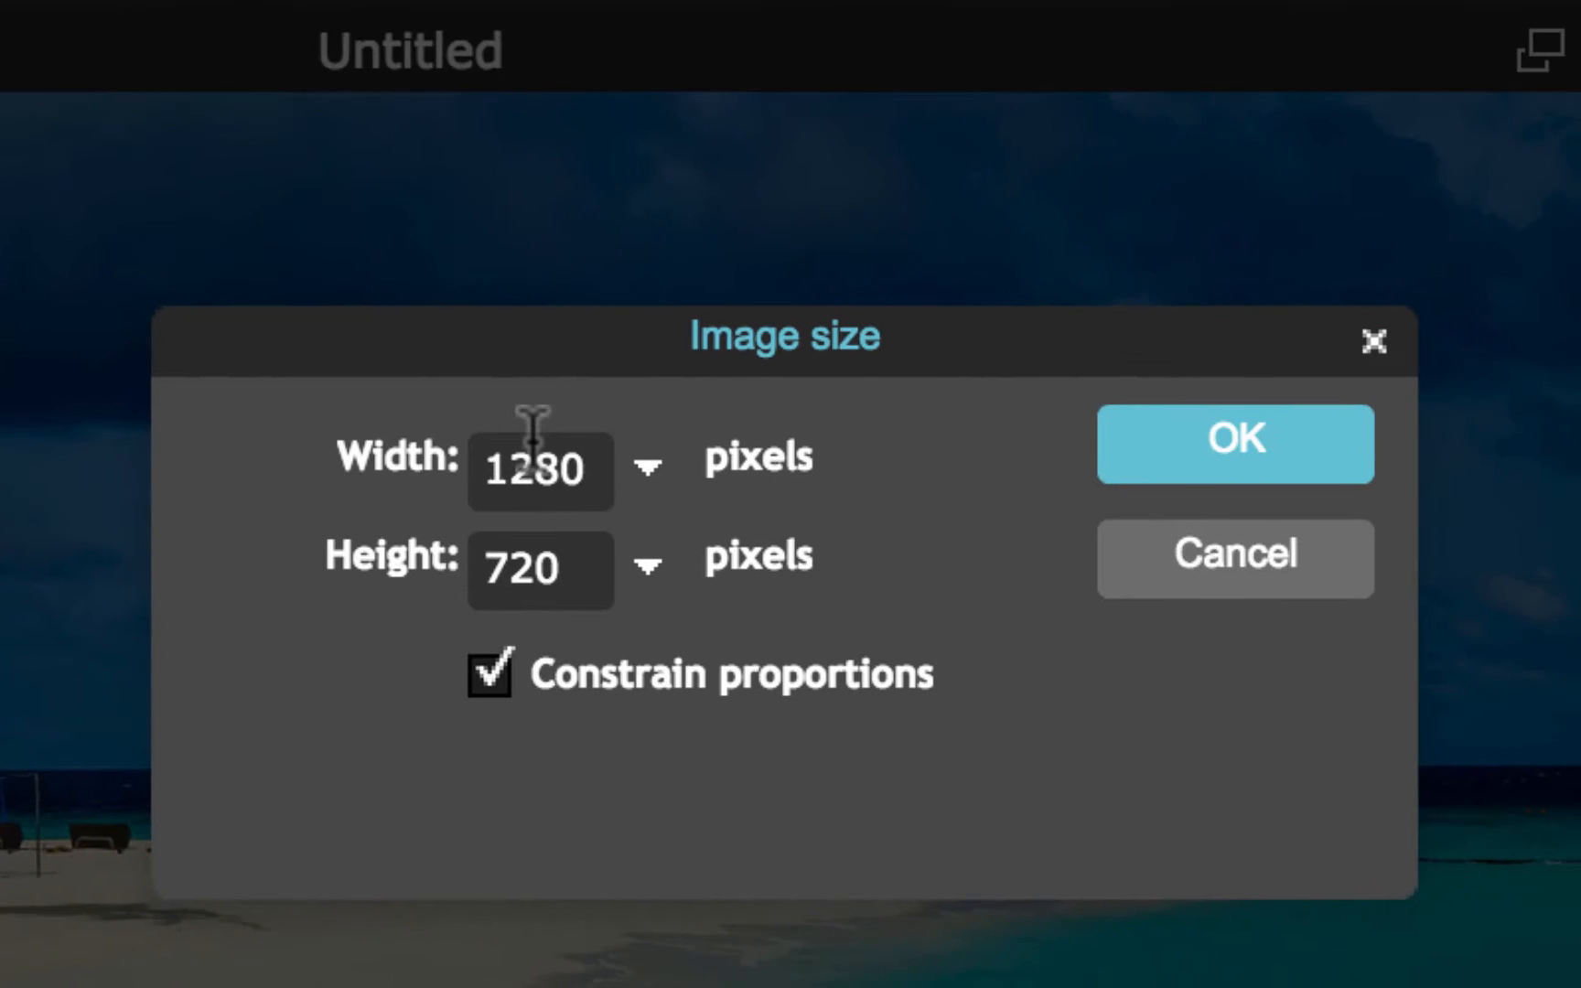
drag(1180, 595, 1318, 604)
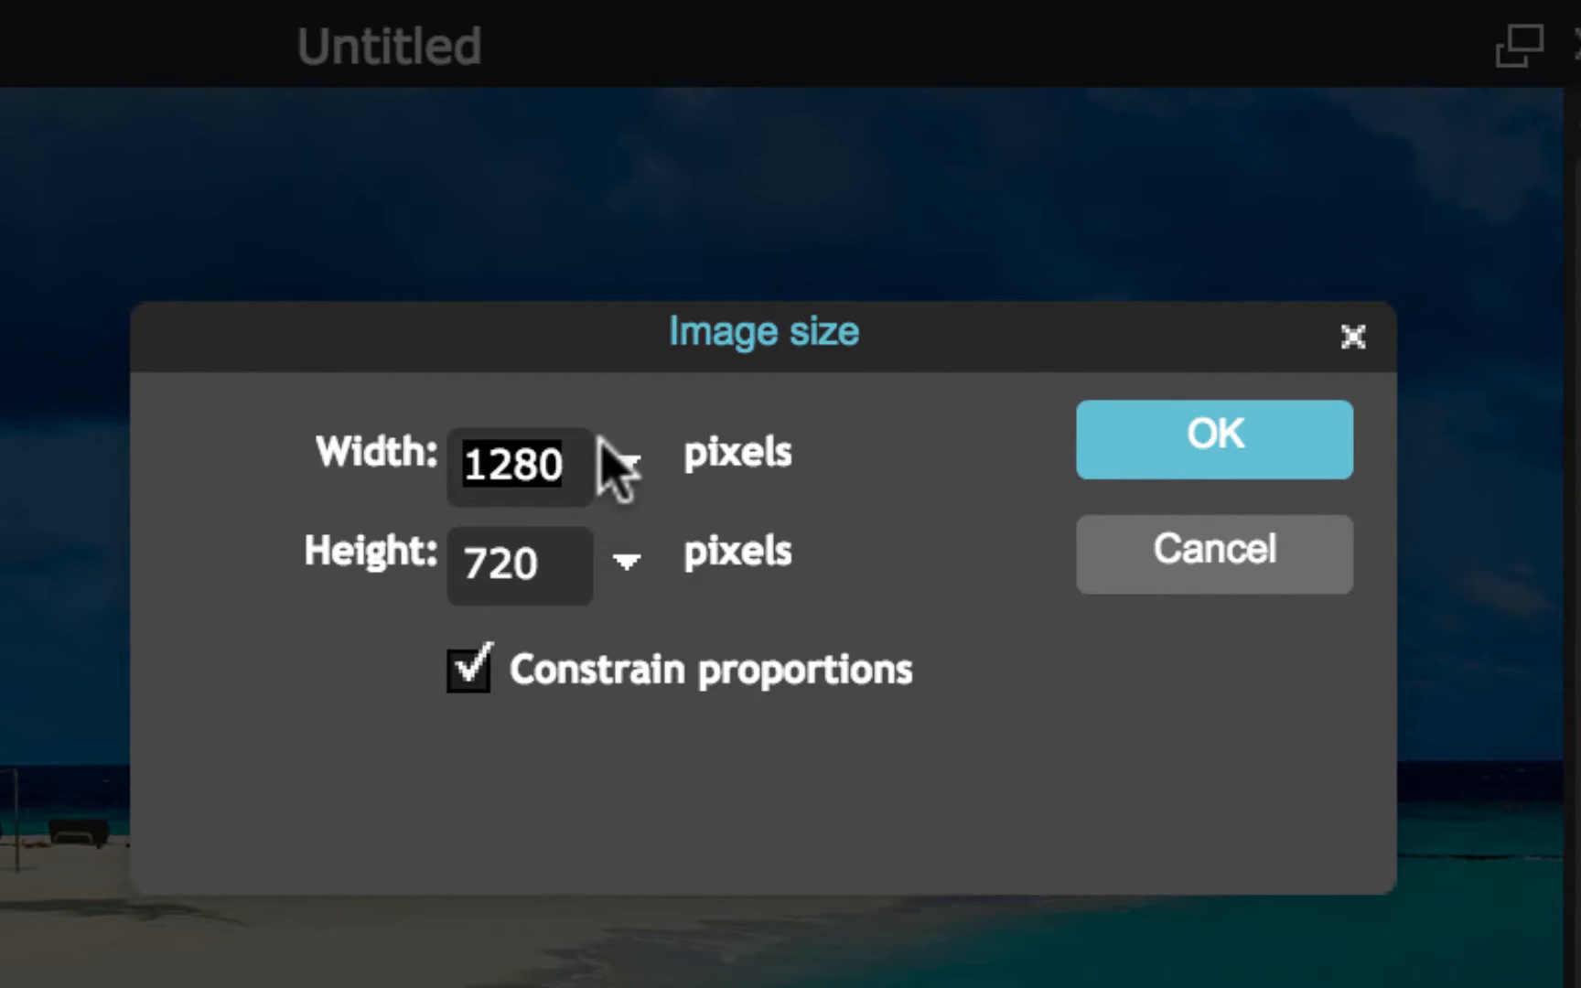
text(800)
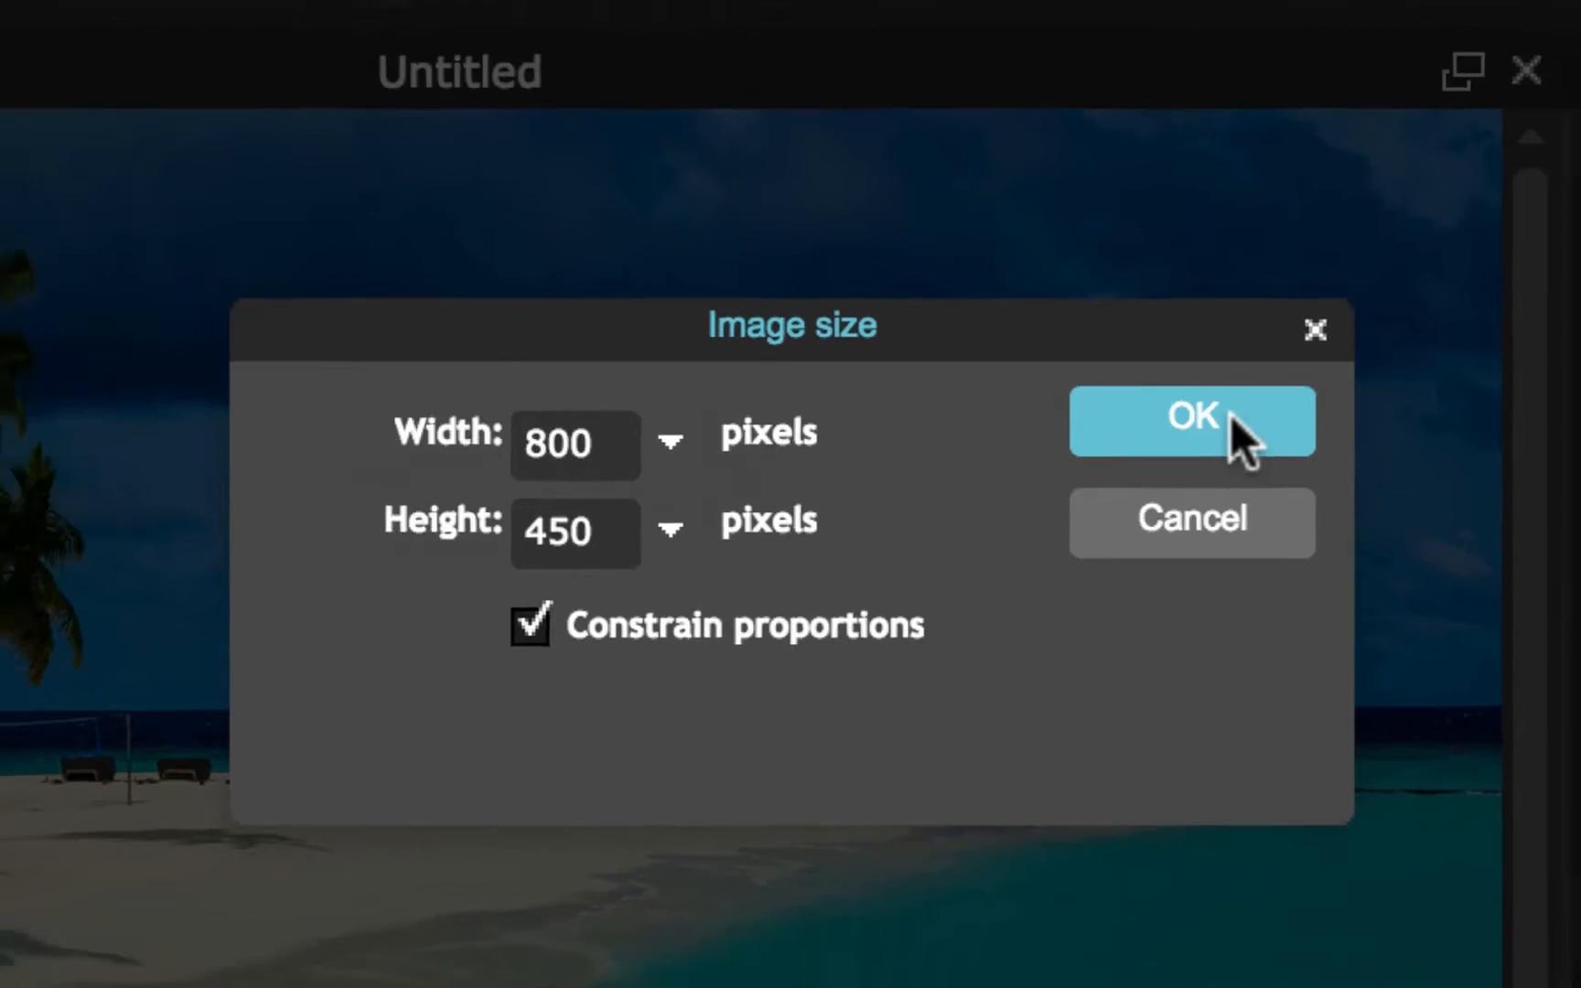
click(1258, 439)
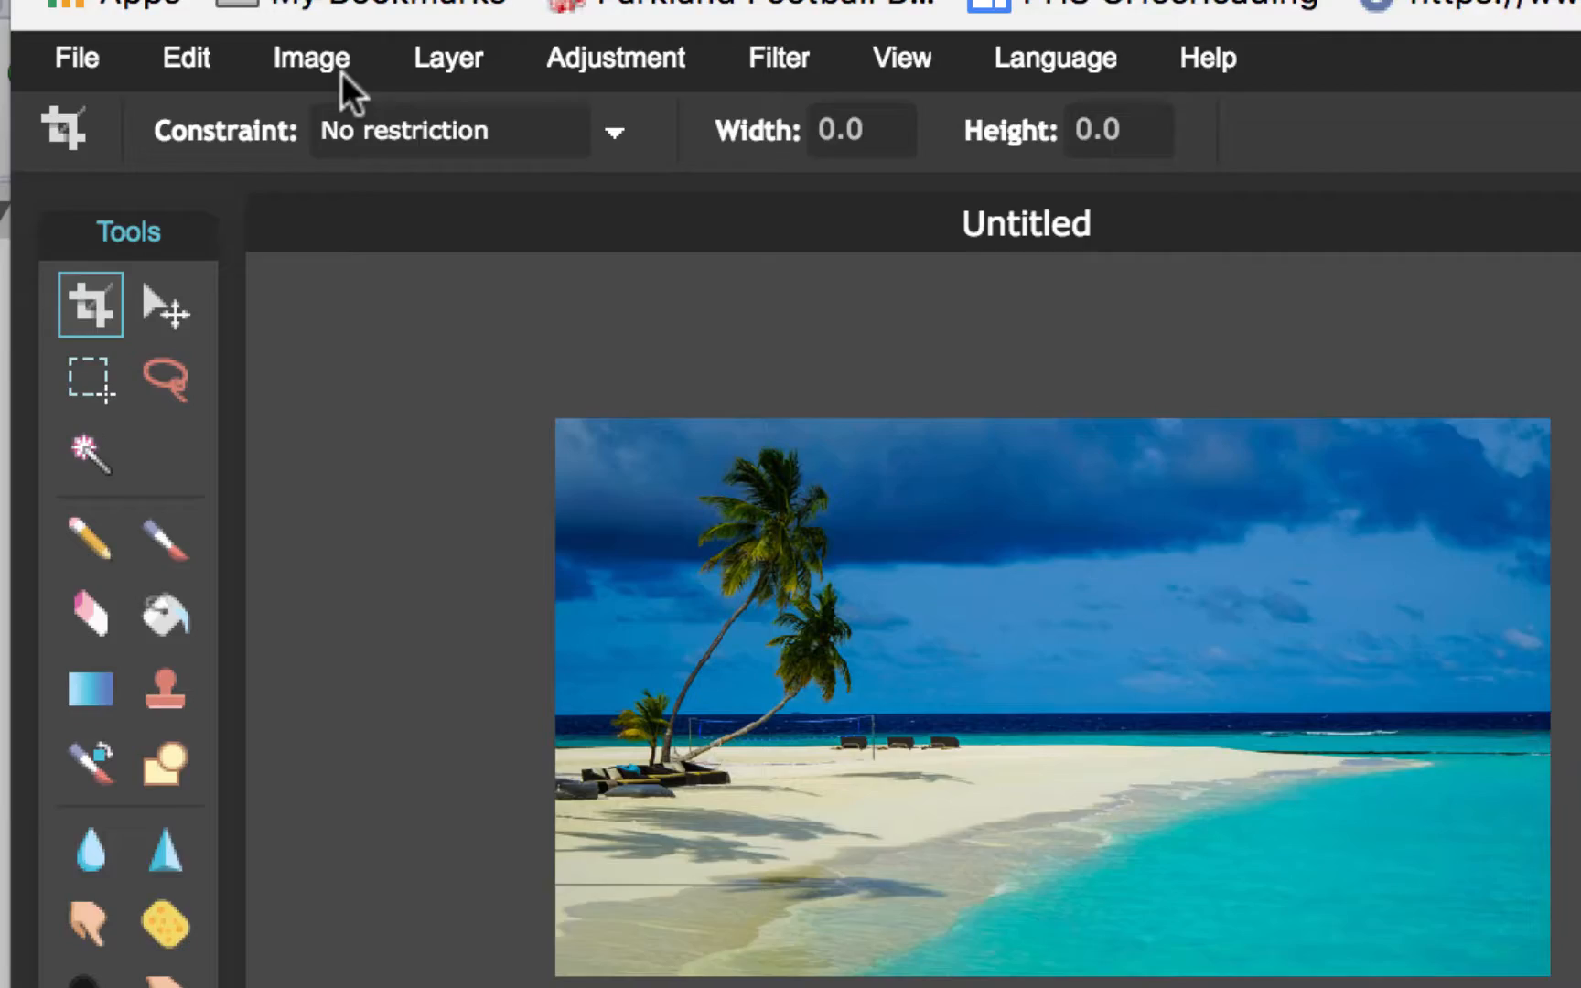
Try resizing the beach image to a height of 240 pixels with its proportions unconstrained, and undo that resize
click(209, 45)
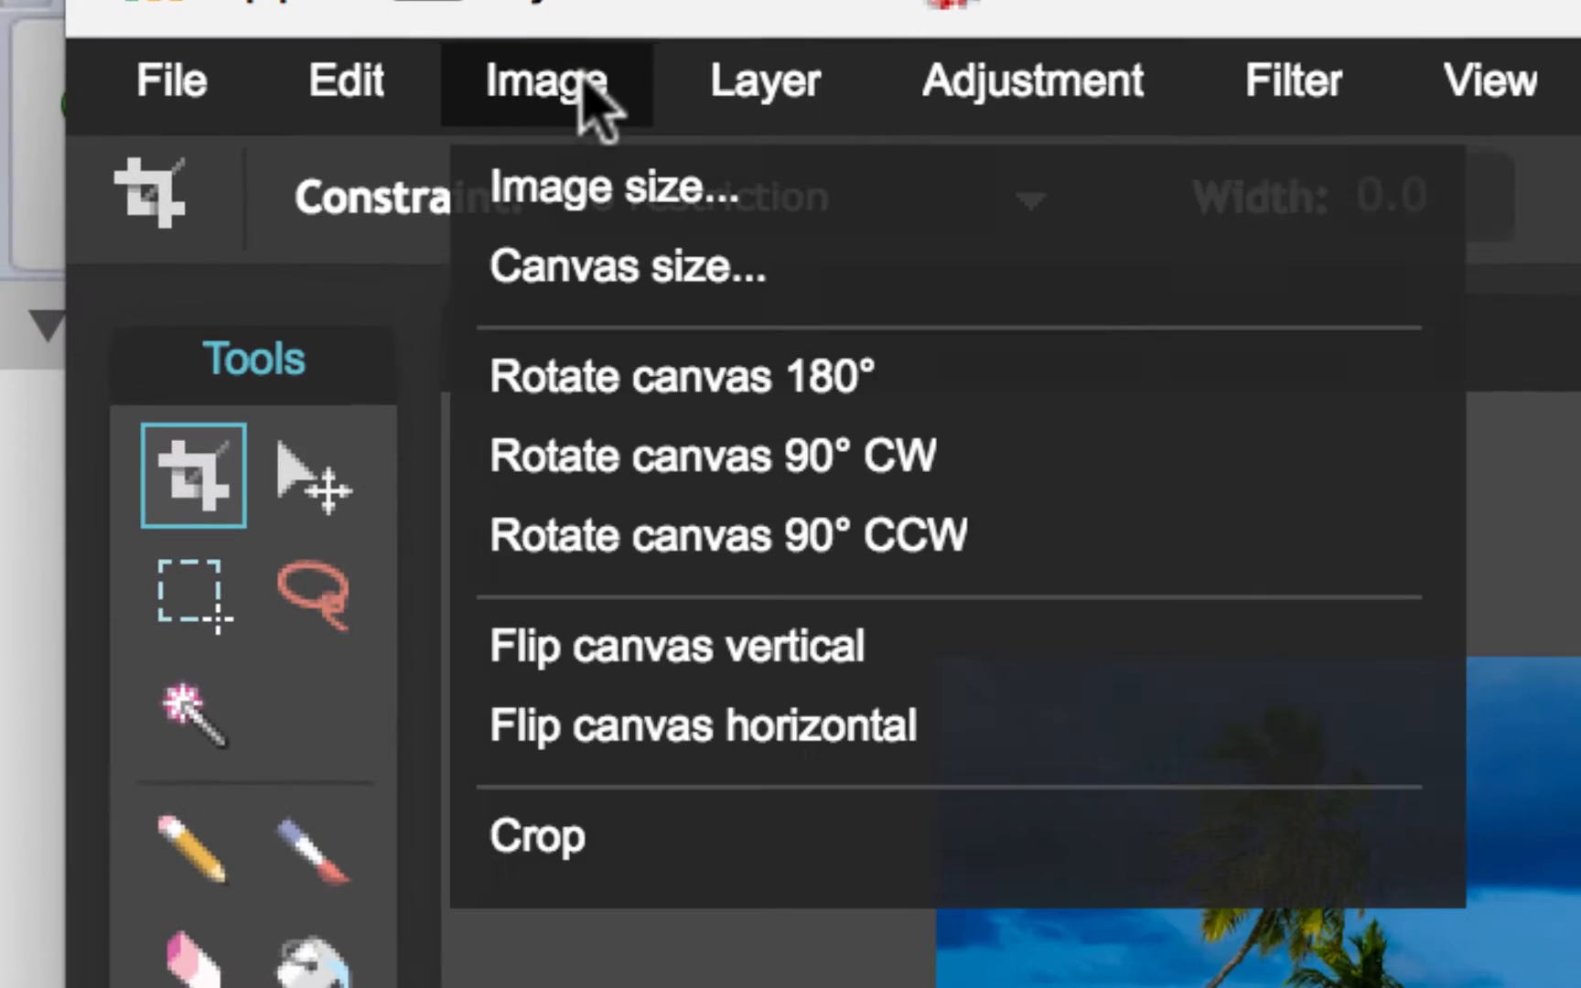
click(590, 183)
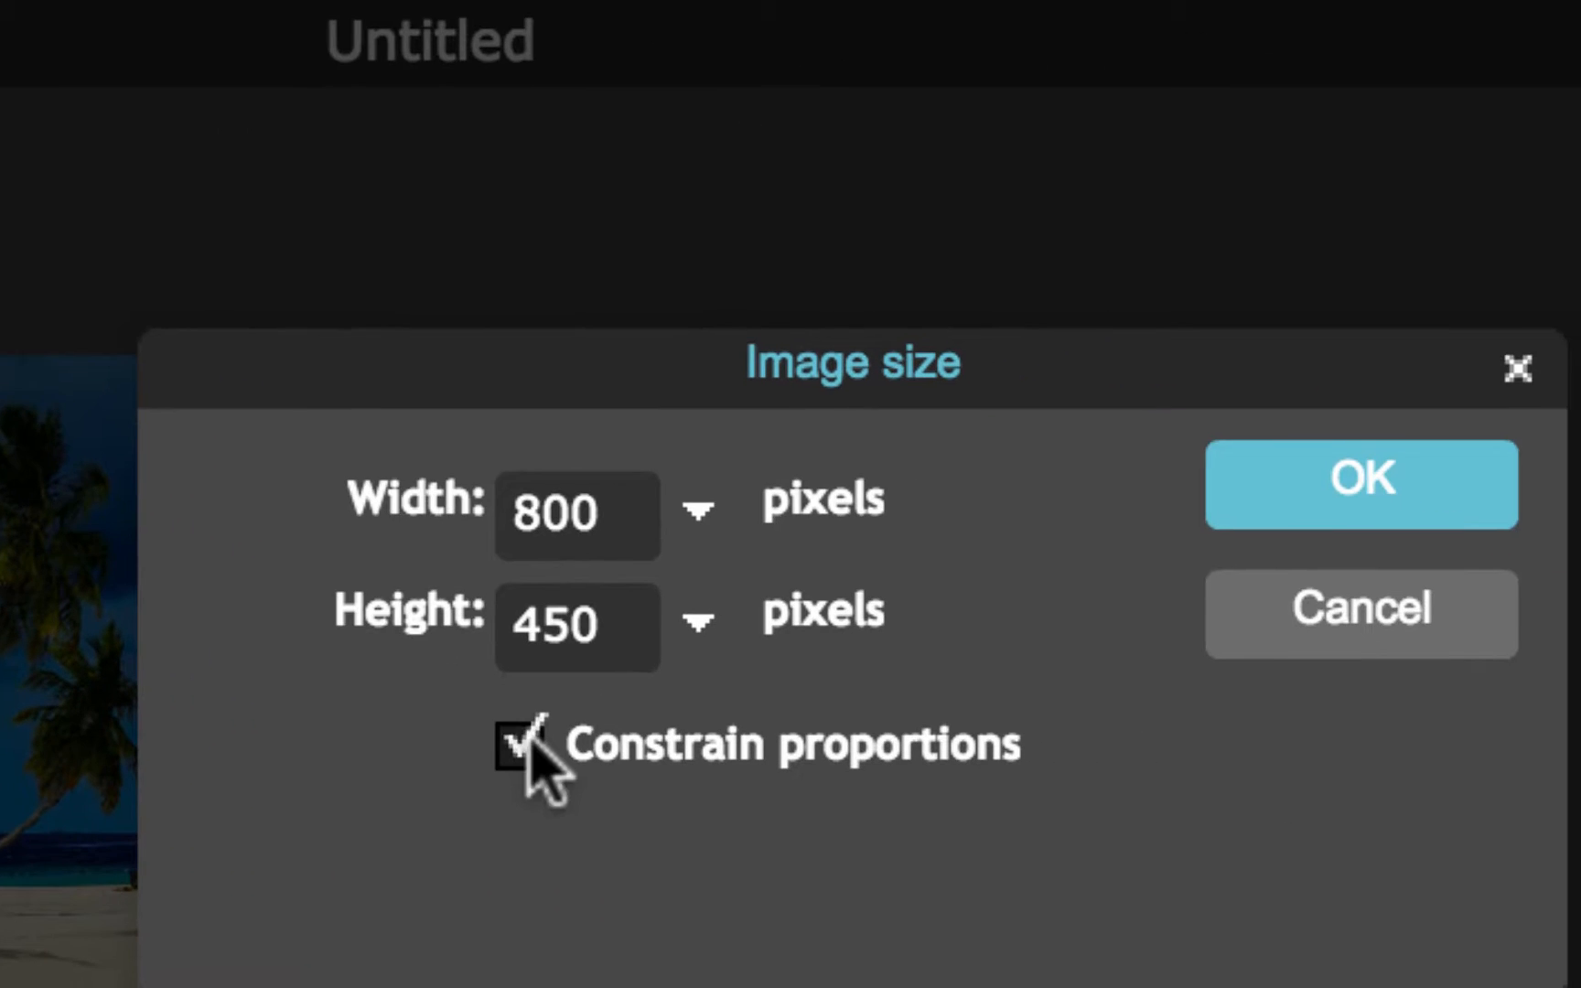
click(750, 798)
double_click(851, 684)
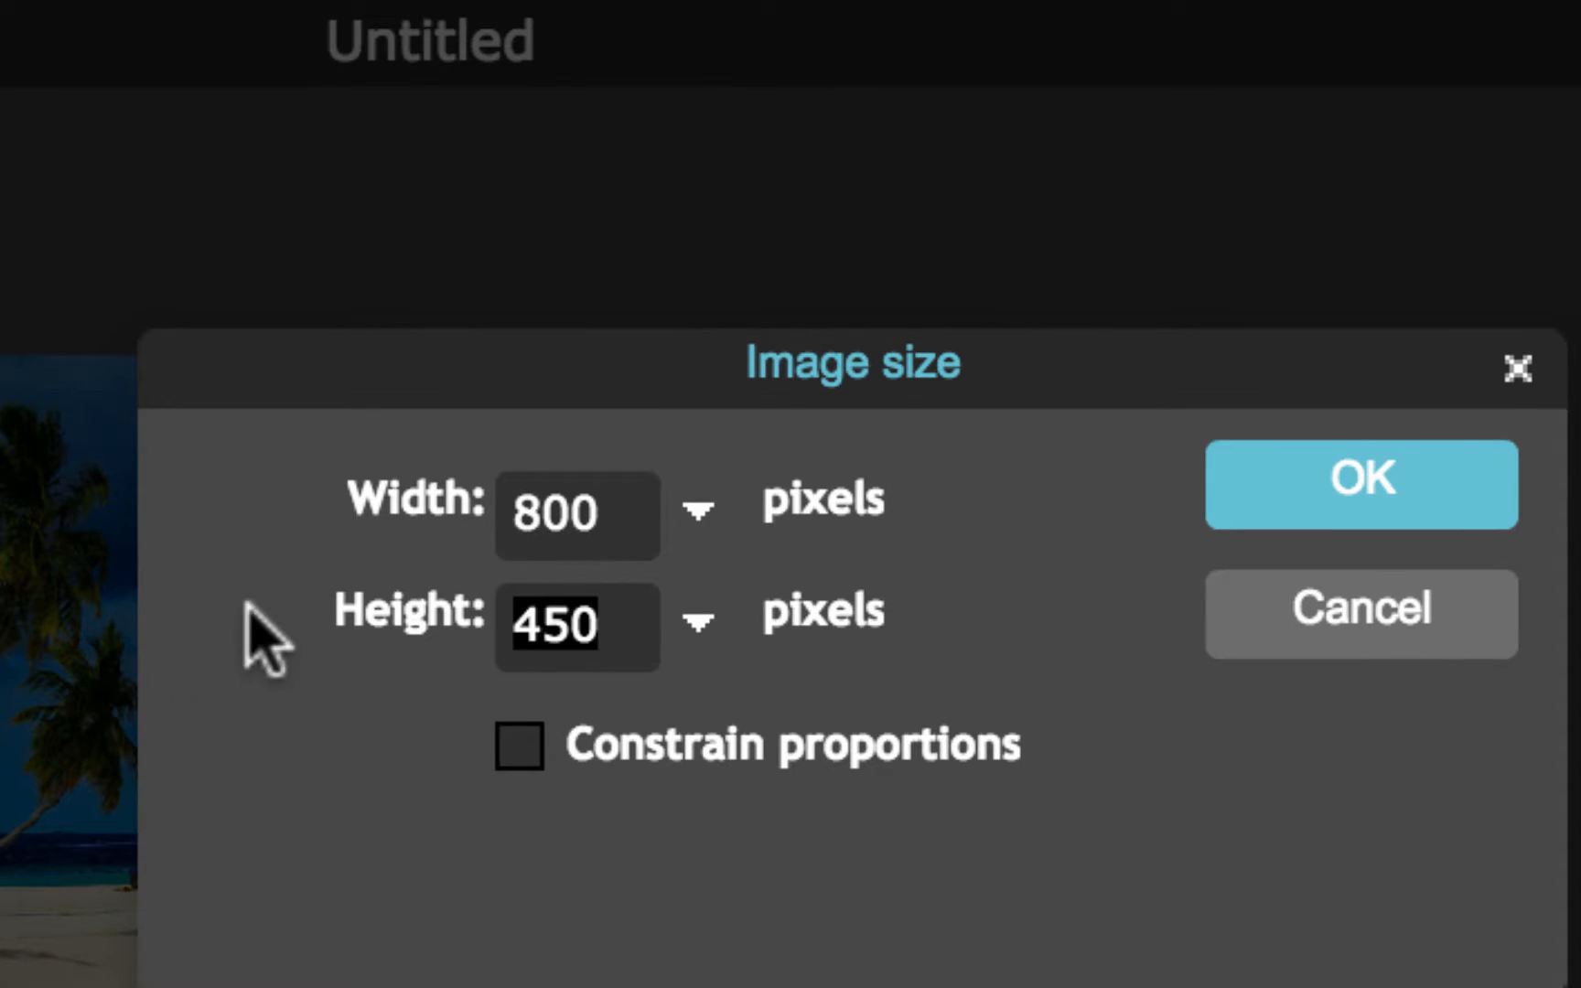
text(240)
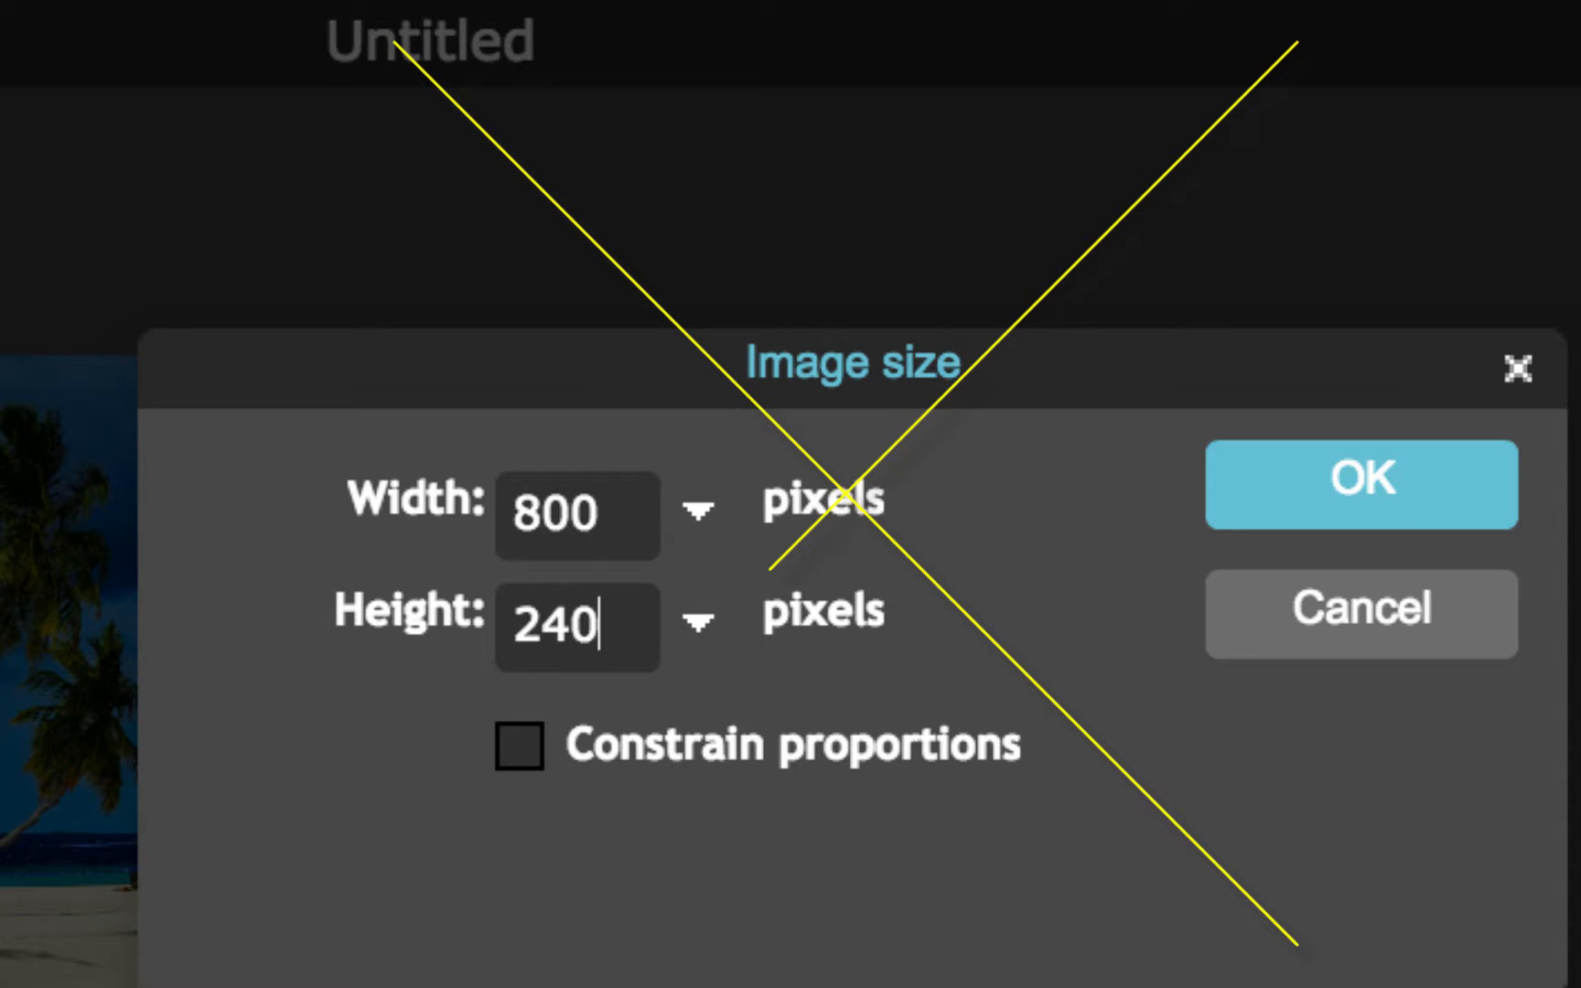
click(1291, 471)
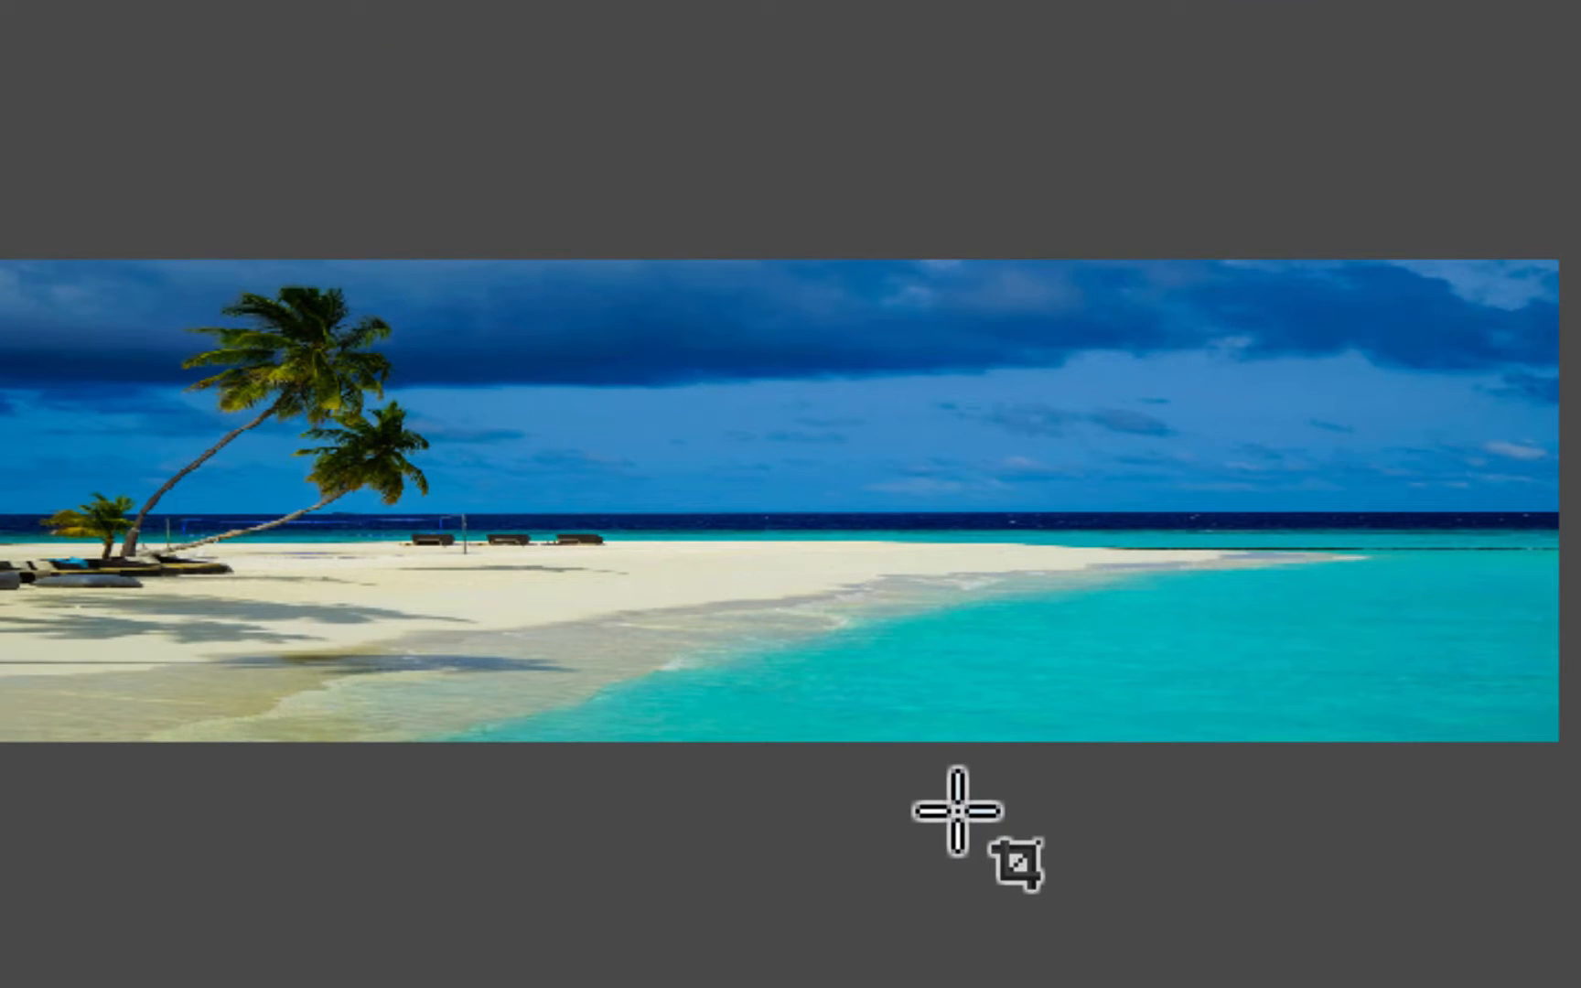
key(ctrl+z)
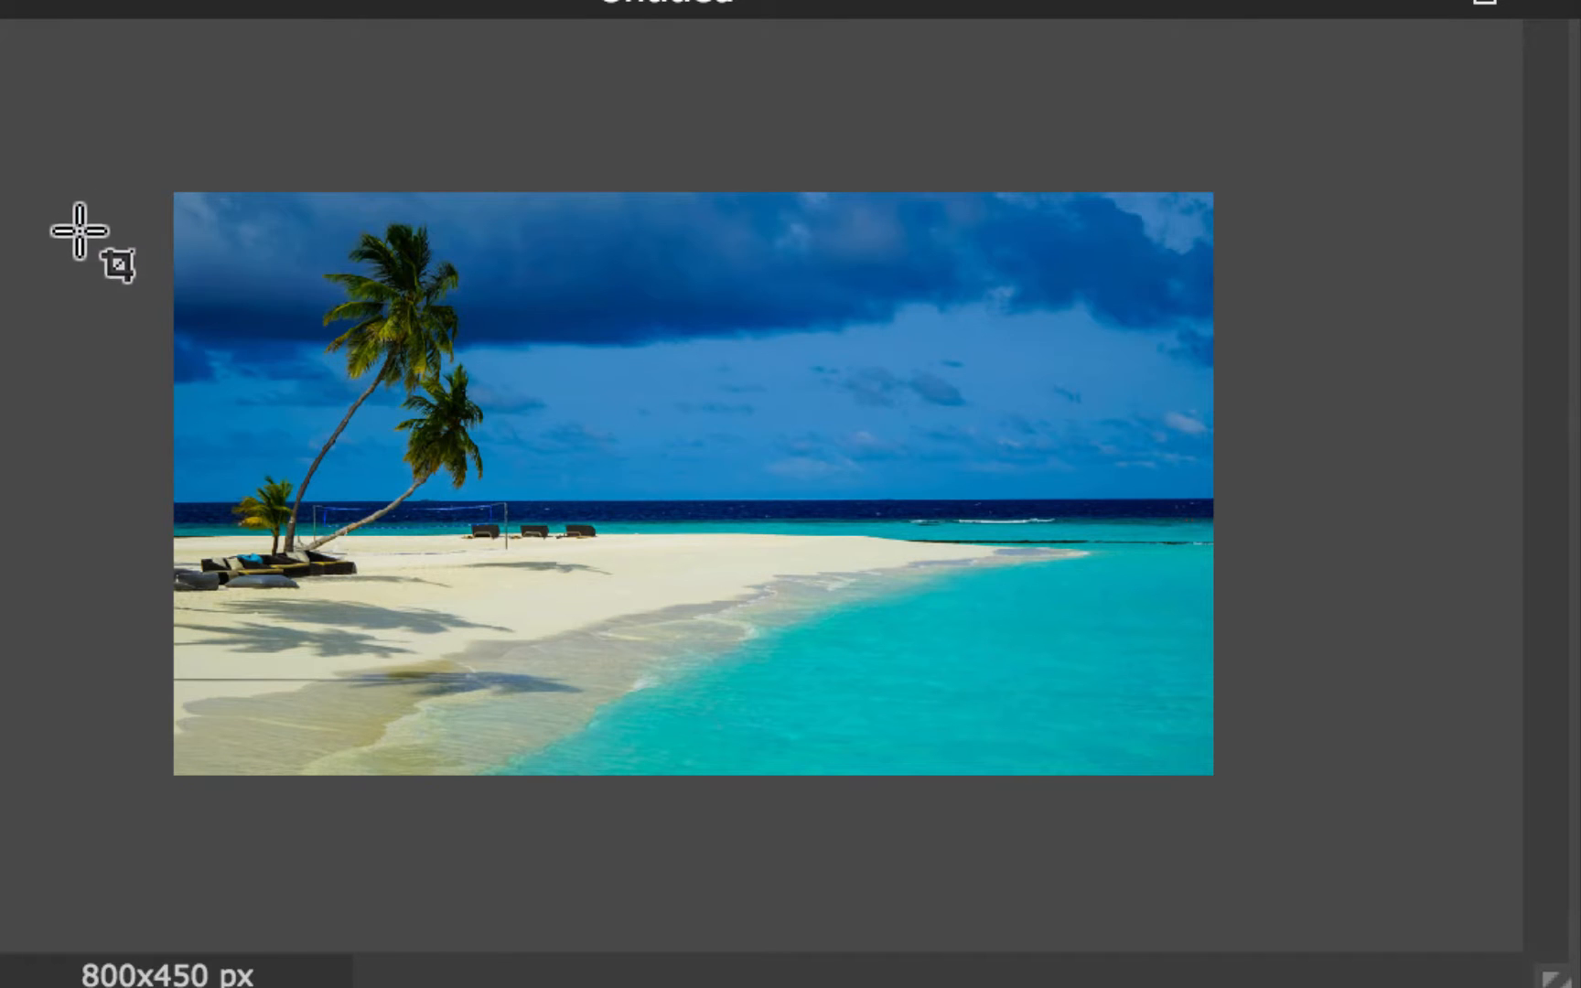
Crop the beach image to a full-width band of about 800 × 260 pixels covering the palms, horizon and sand
drag(119, 135, 1213, 531)
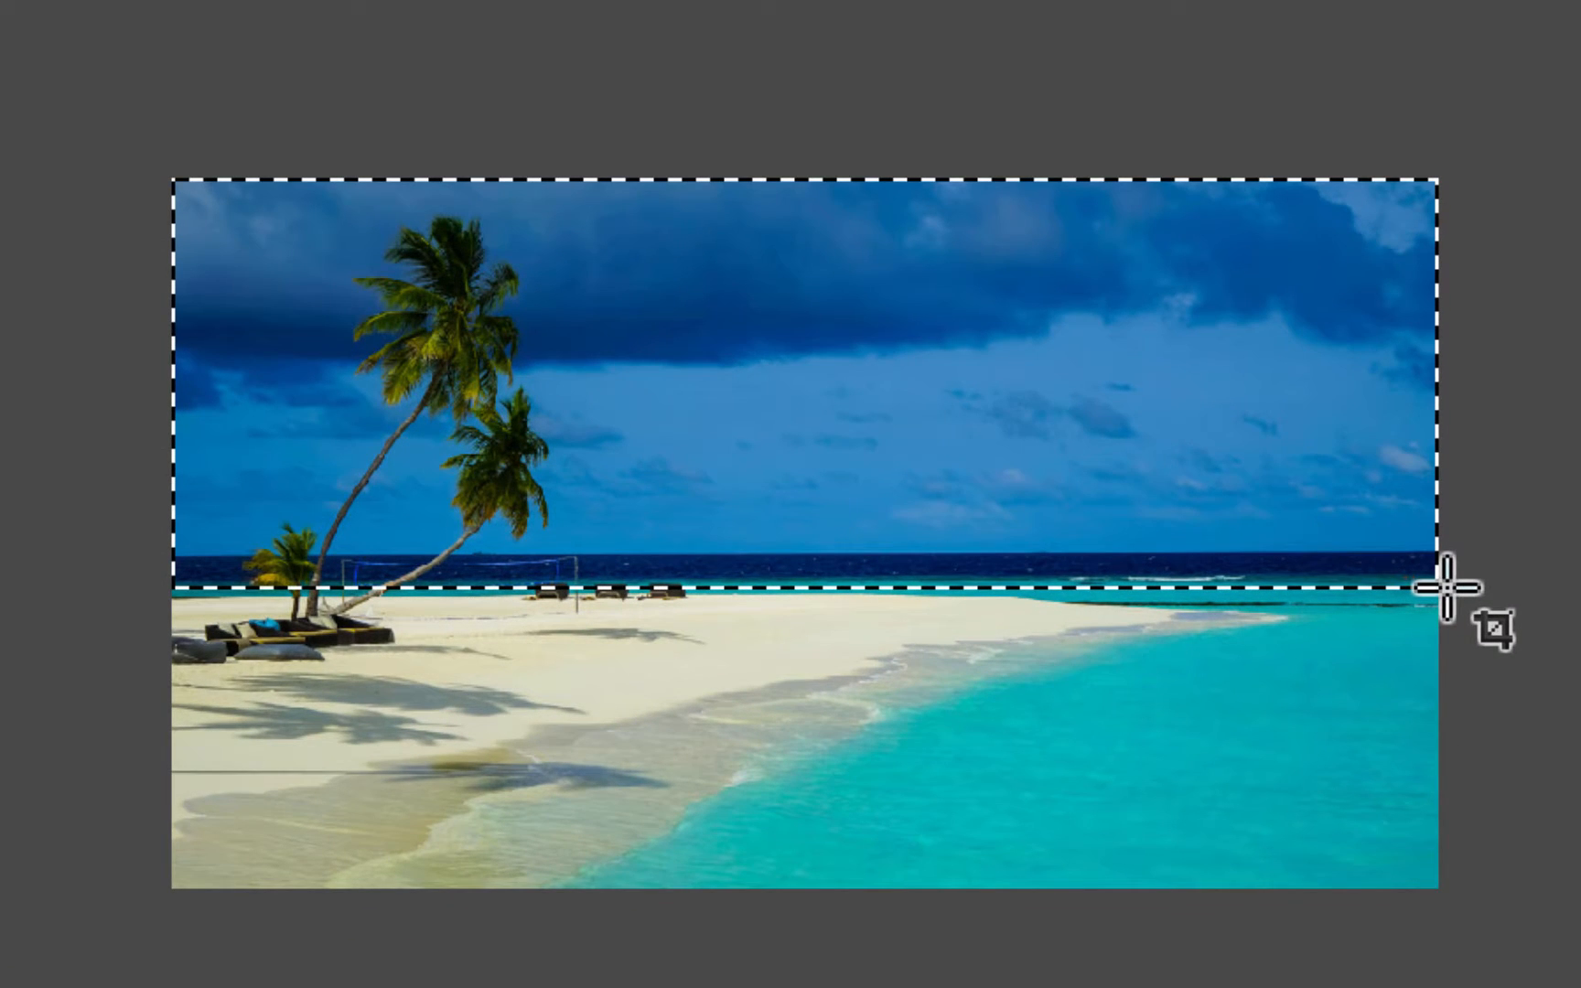
drag(1446, 586, 1453, 589)
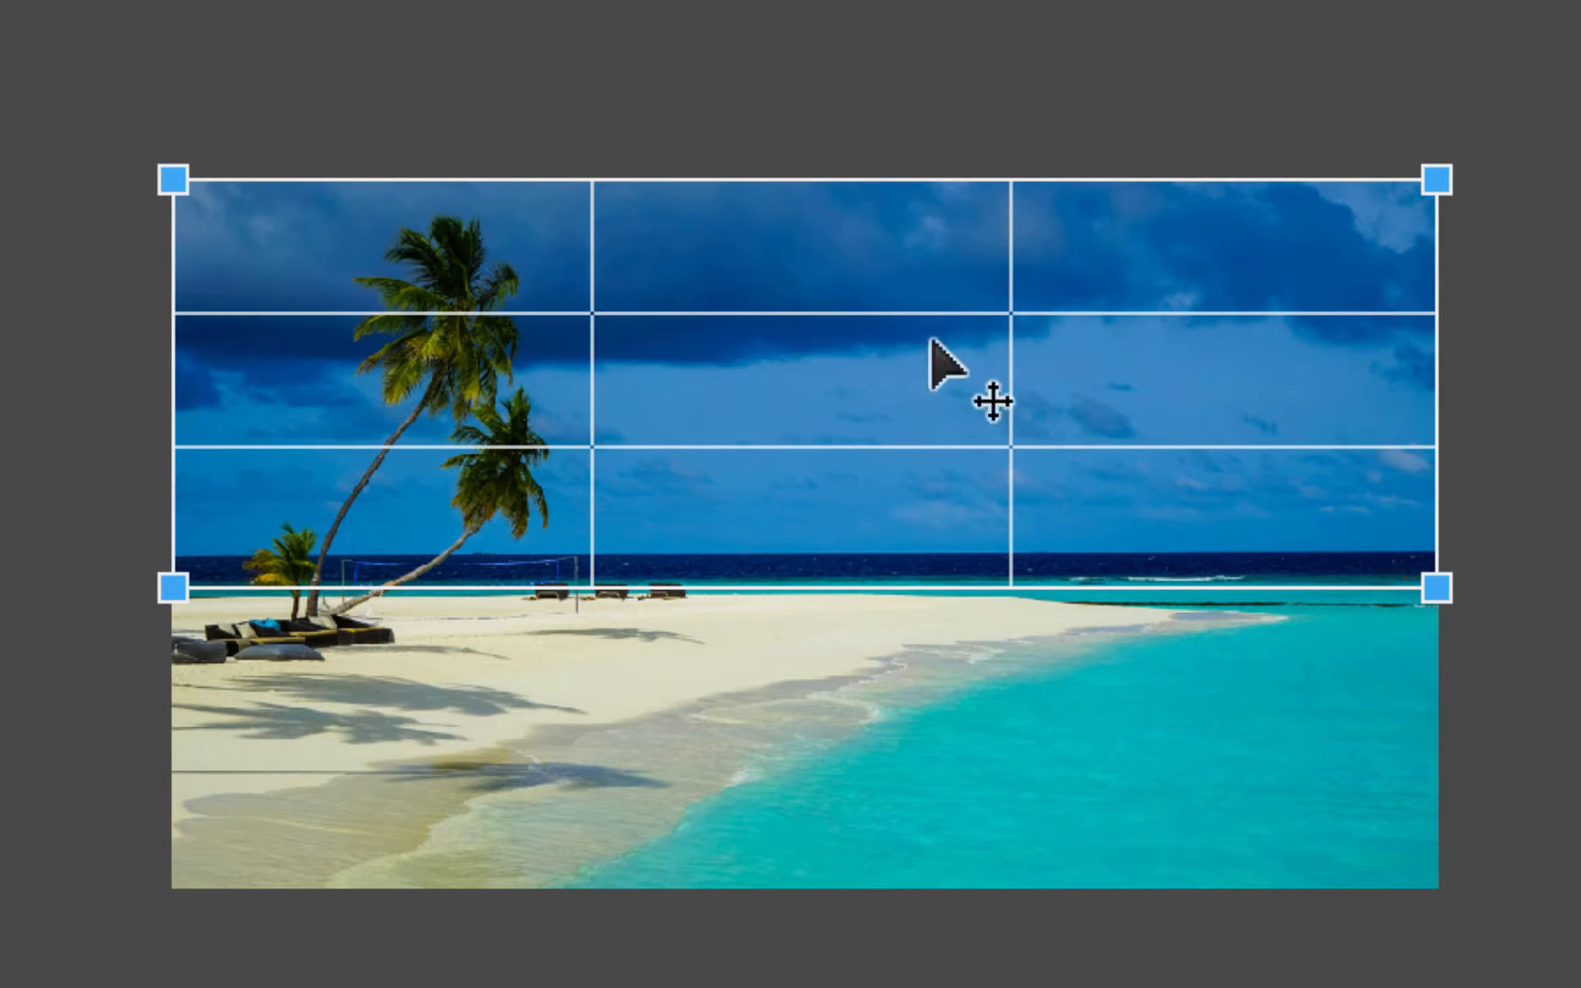
drag(1094, 366, 1050, 491)
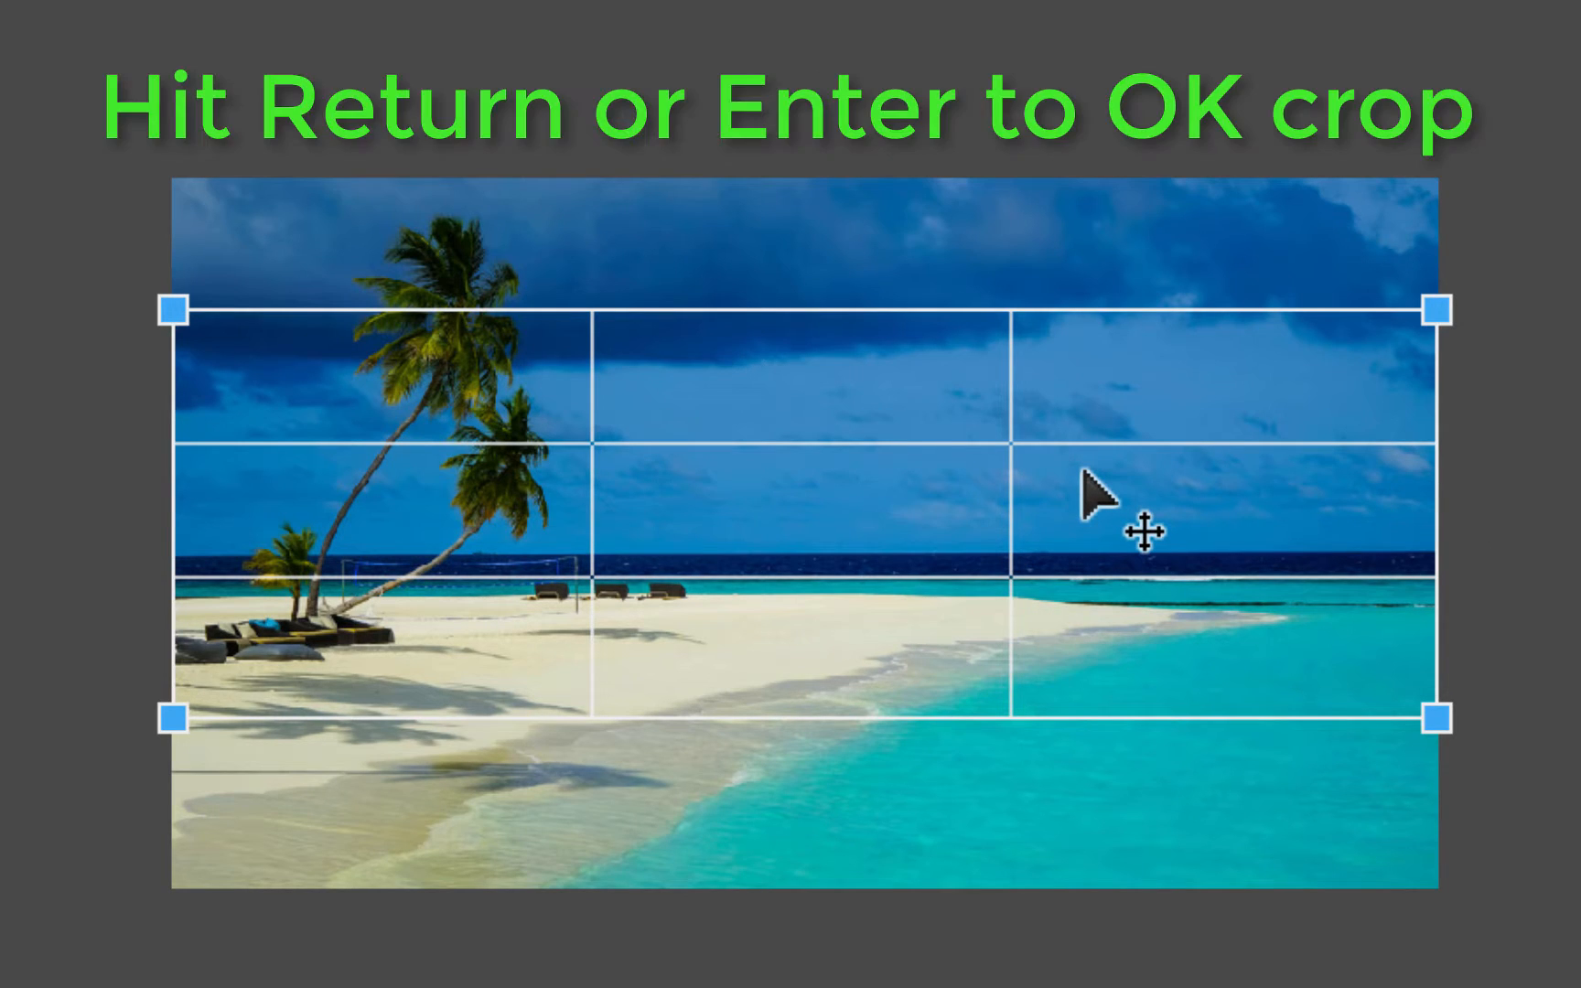
key(Return)
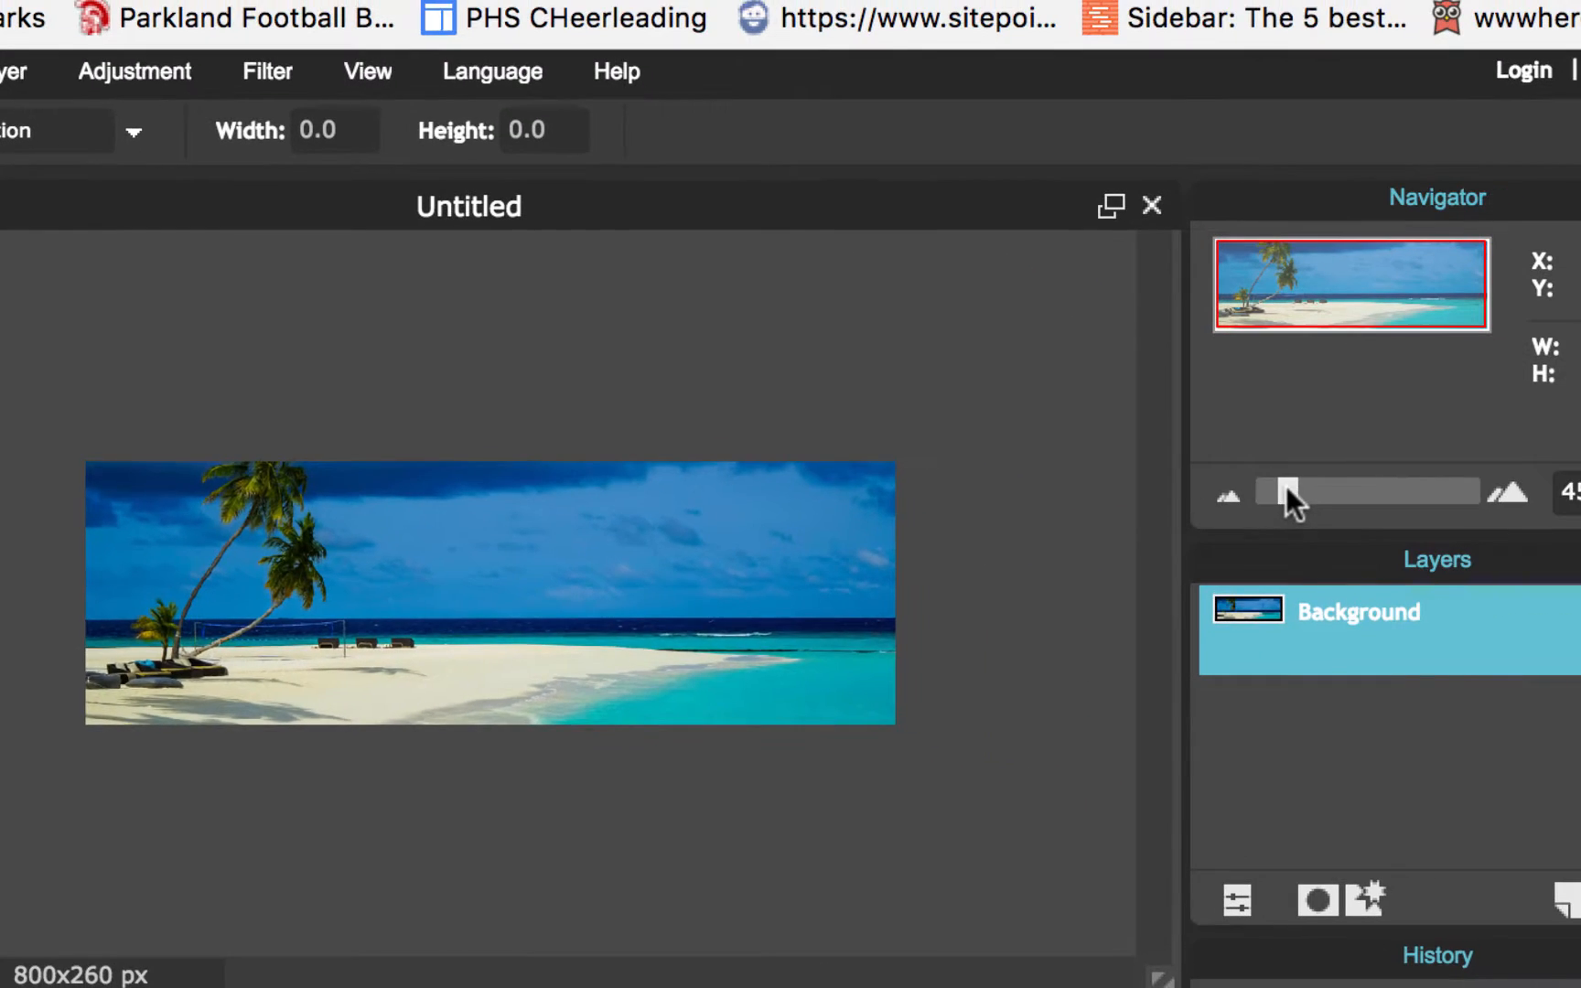
drag(1285, 487, 1294, 487)
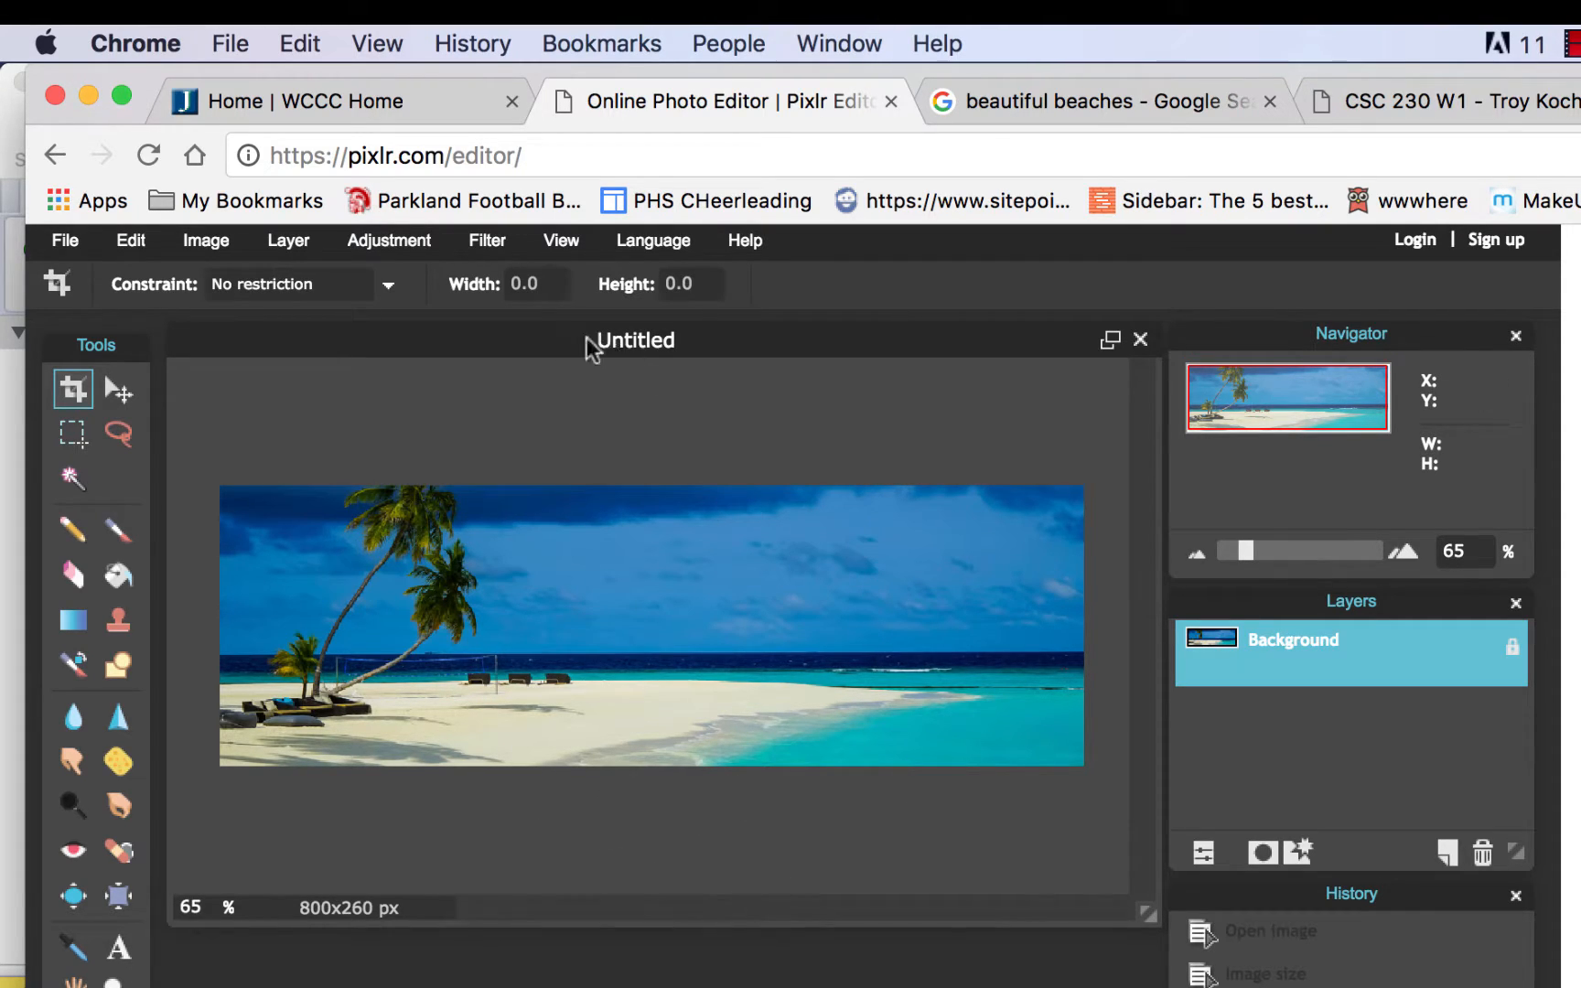
Return to the Google image results and search for "beautiful vineyards"
key(ctrl+Tab)
scroll(811, 586, up, 8)
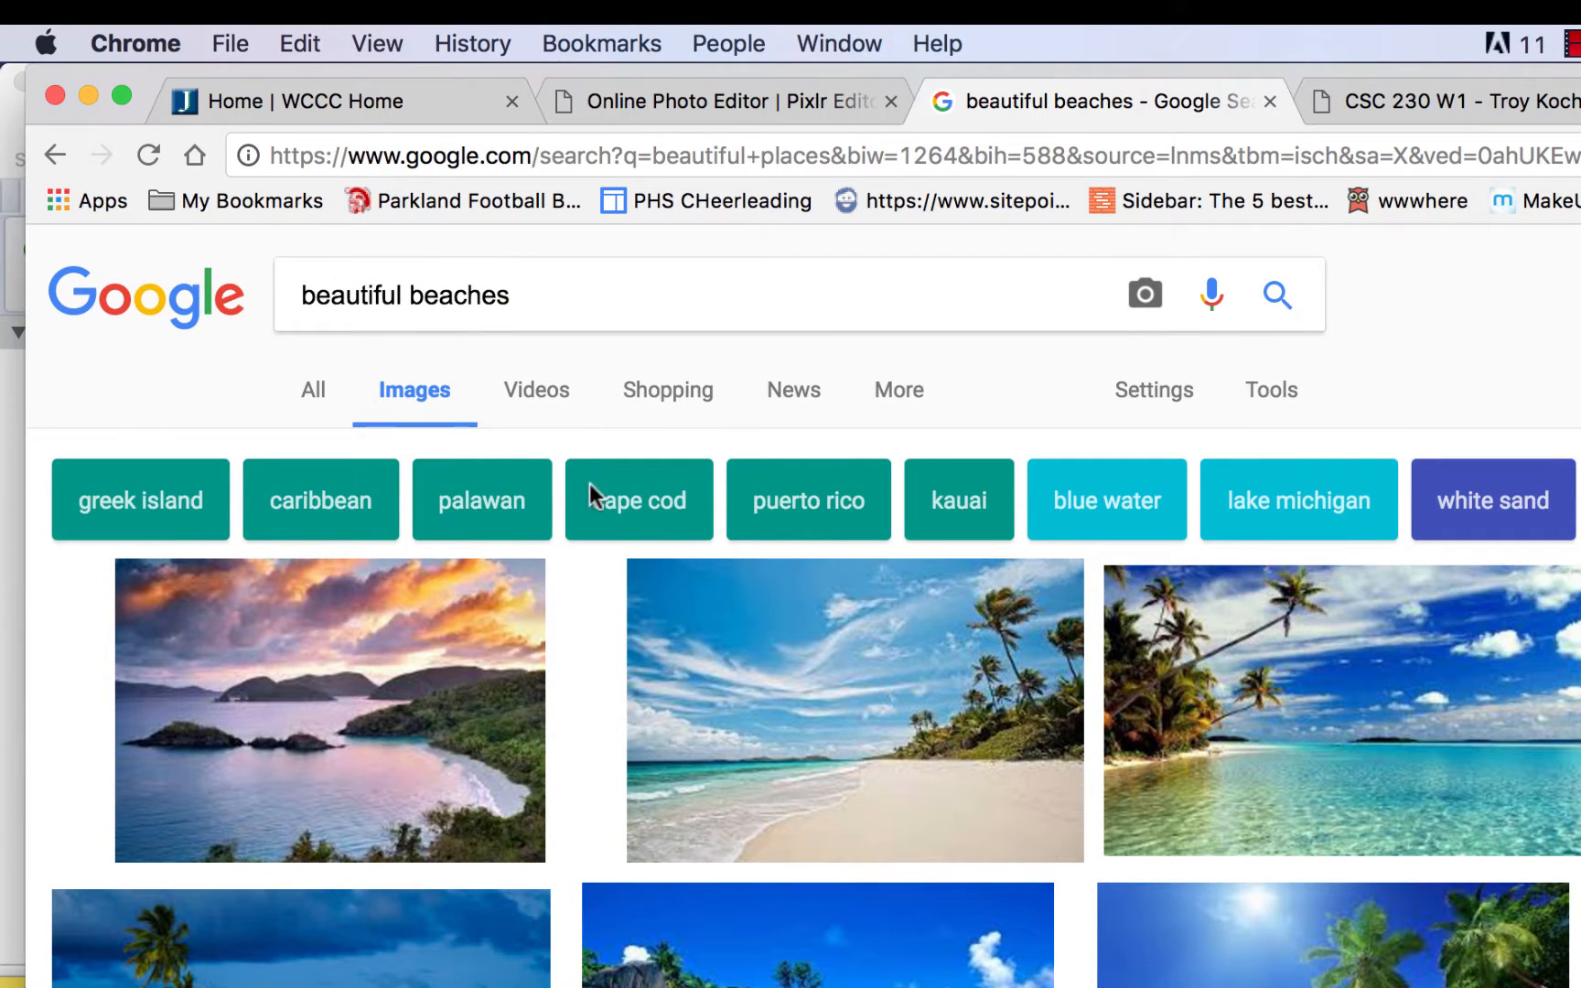
double_click(438, 291)
text(vineyards)
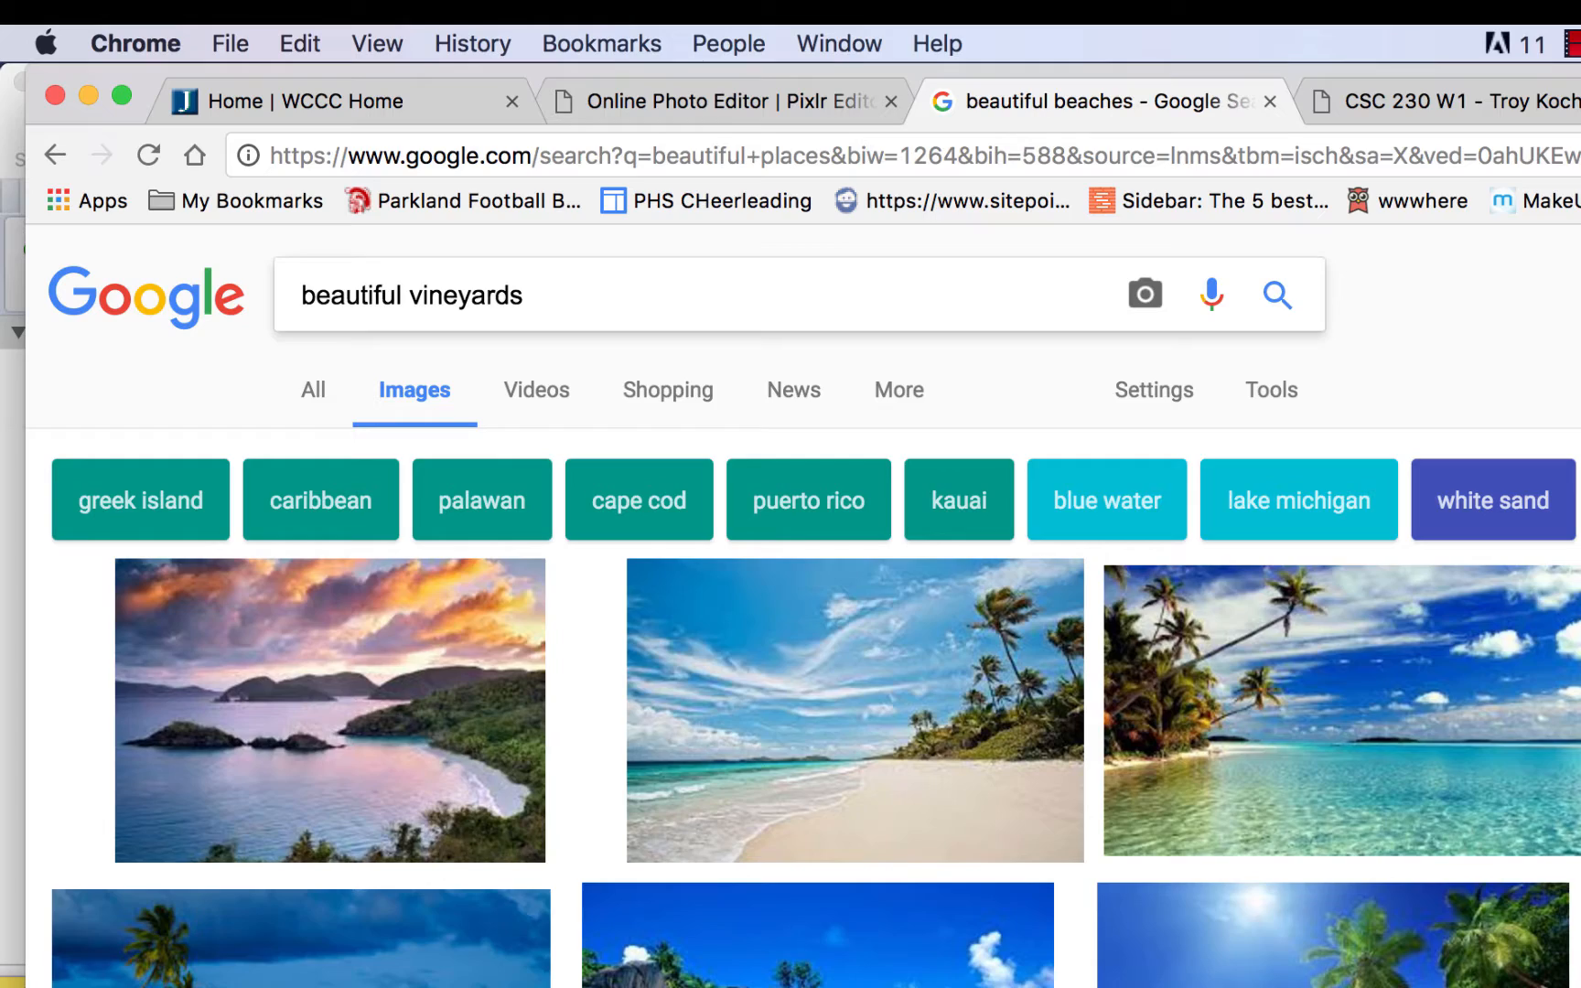
key(Return)
scroll(741, 700, down, 2)
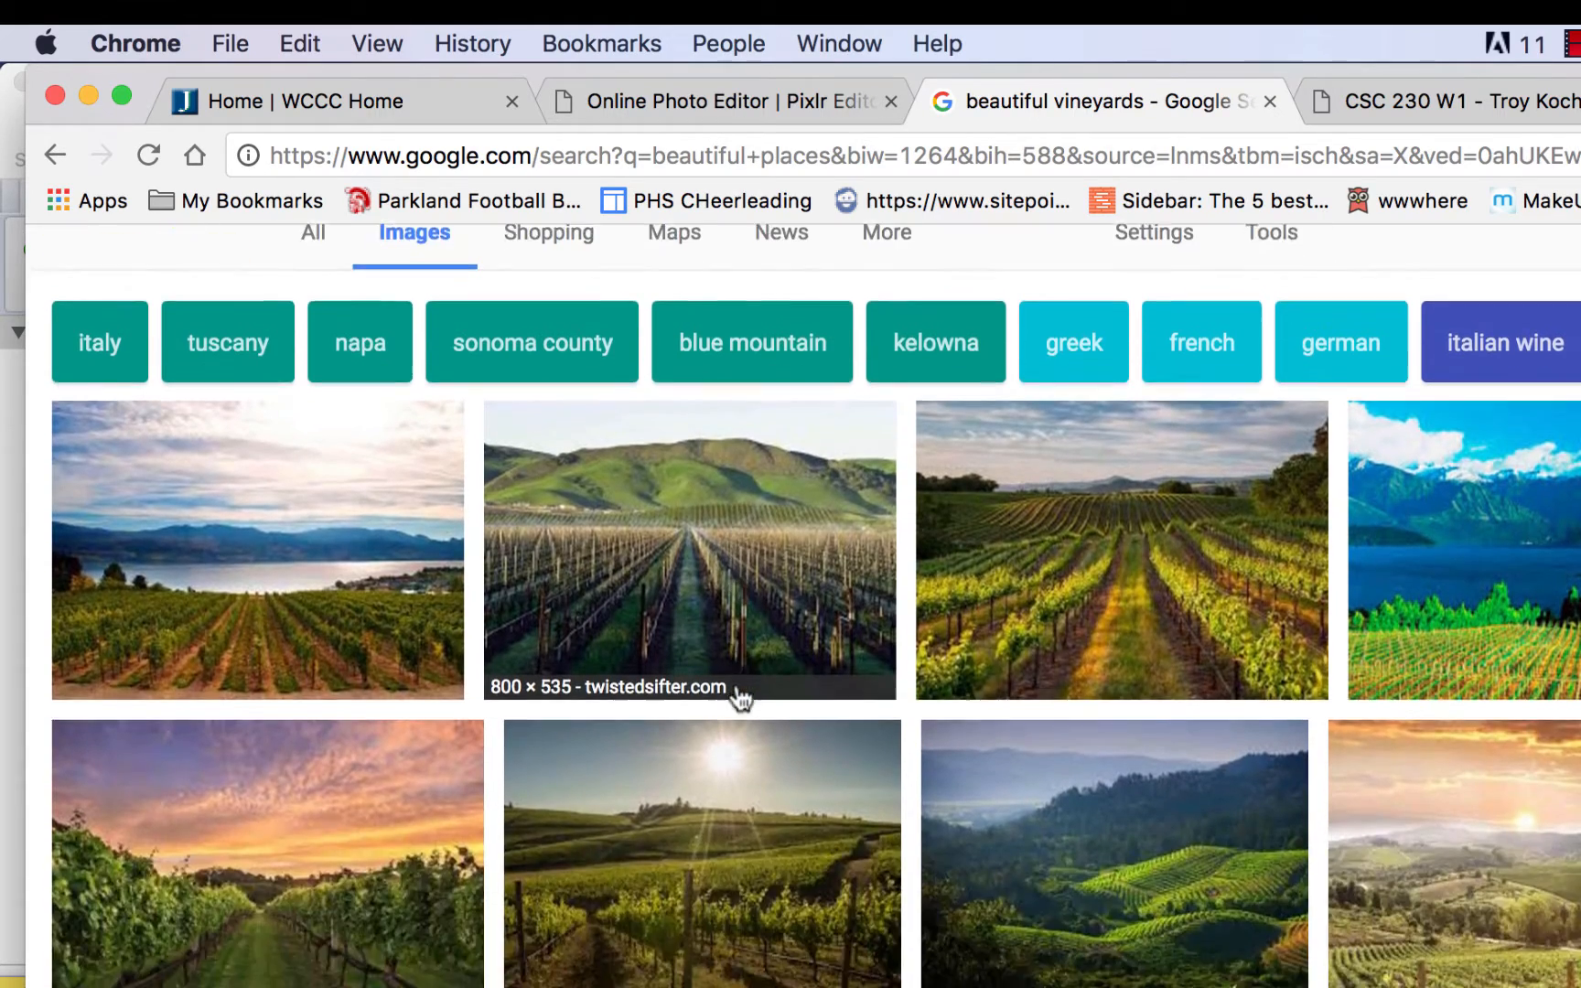
Open the 700 × 525 onlyinyourstate.com vineyard picture in the image results and copy its image address
scroll(736, 691, up, 2)
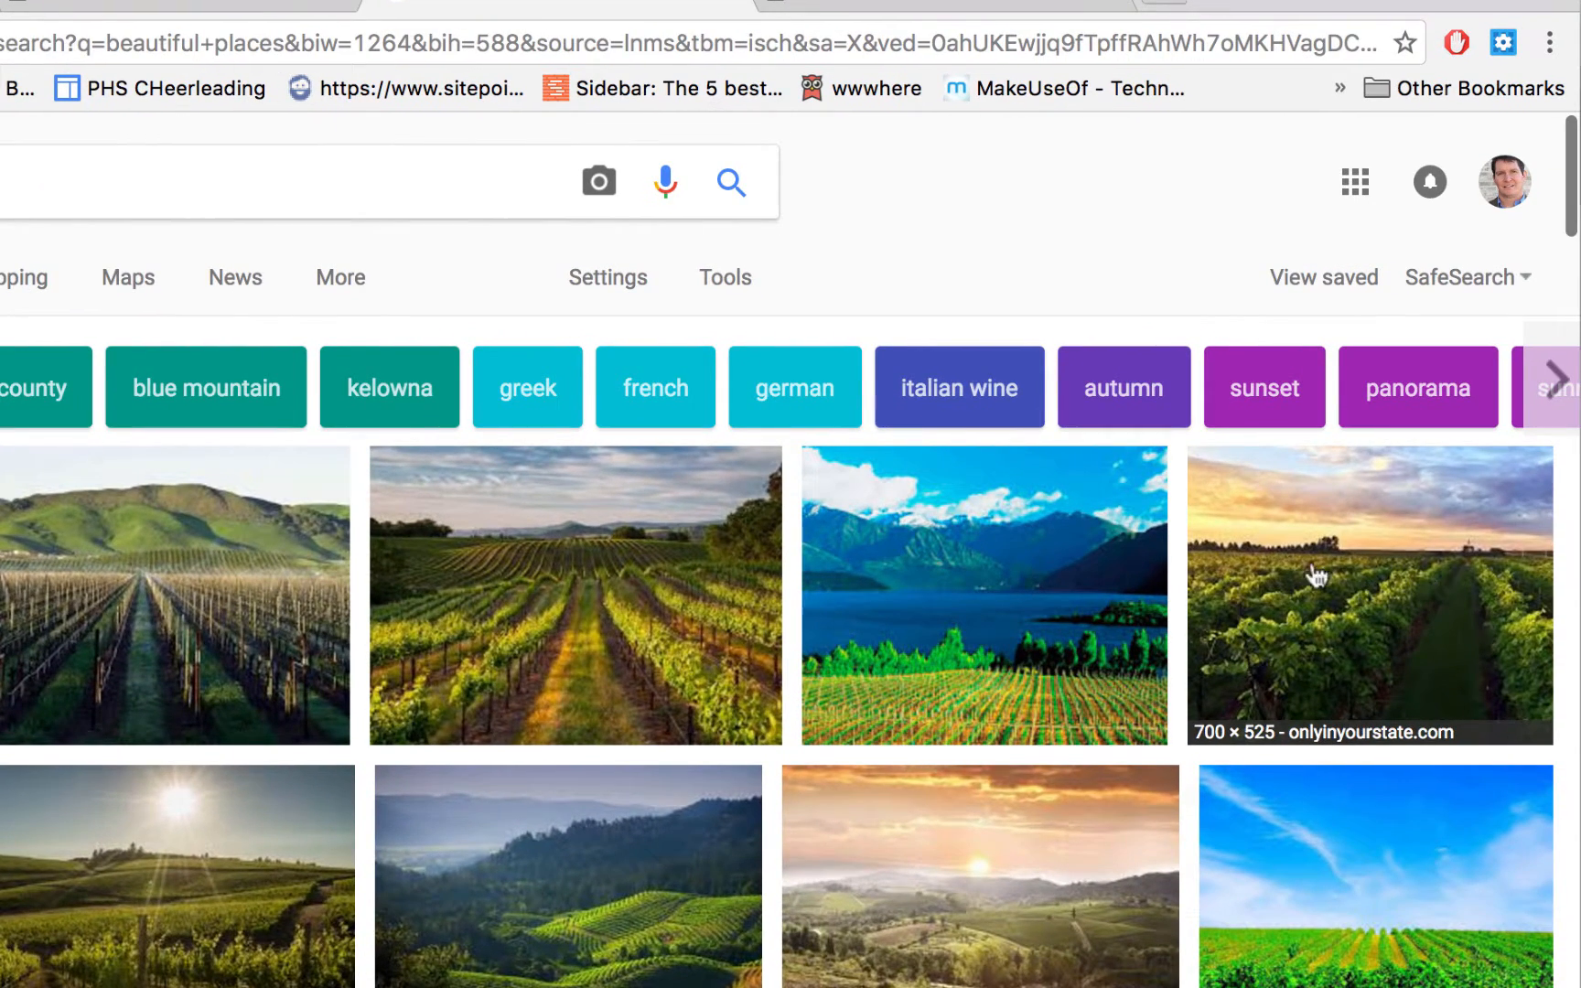
click(1396, 571)
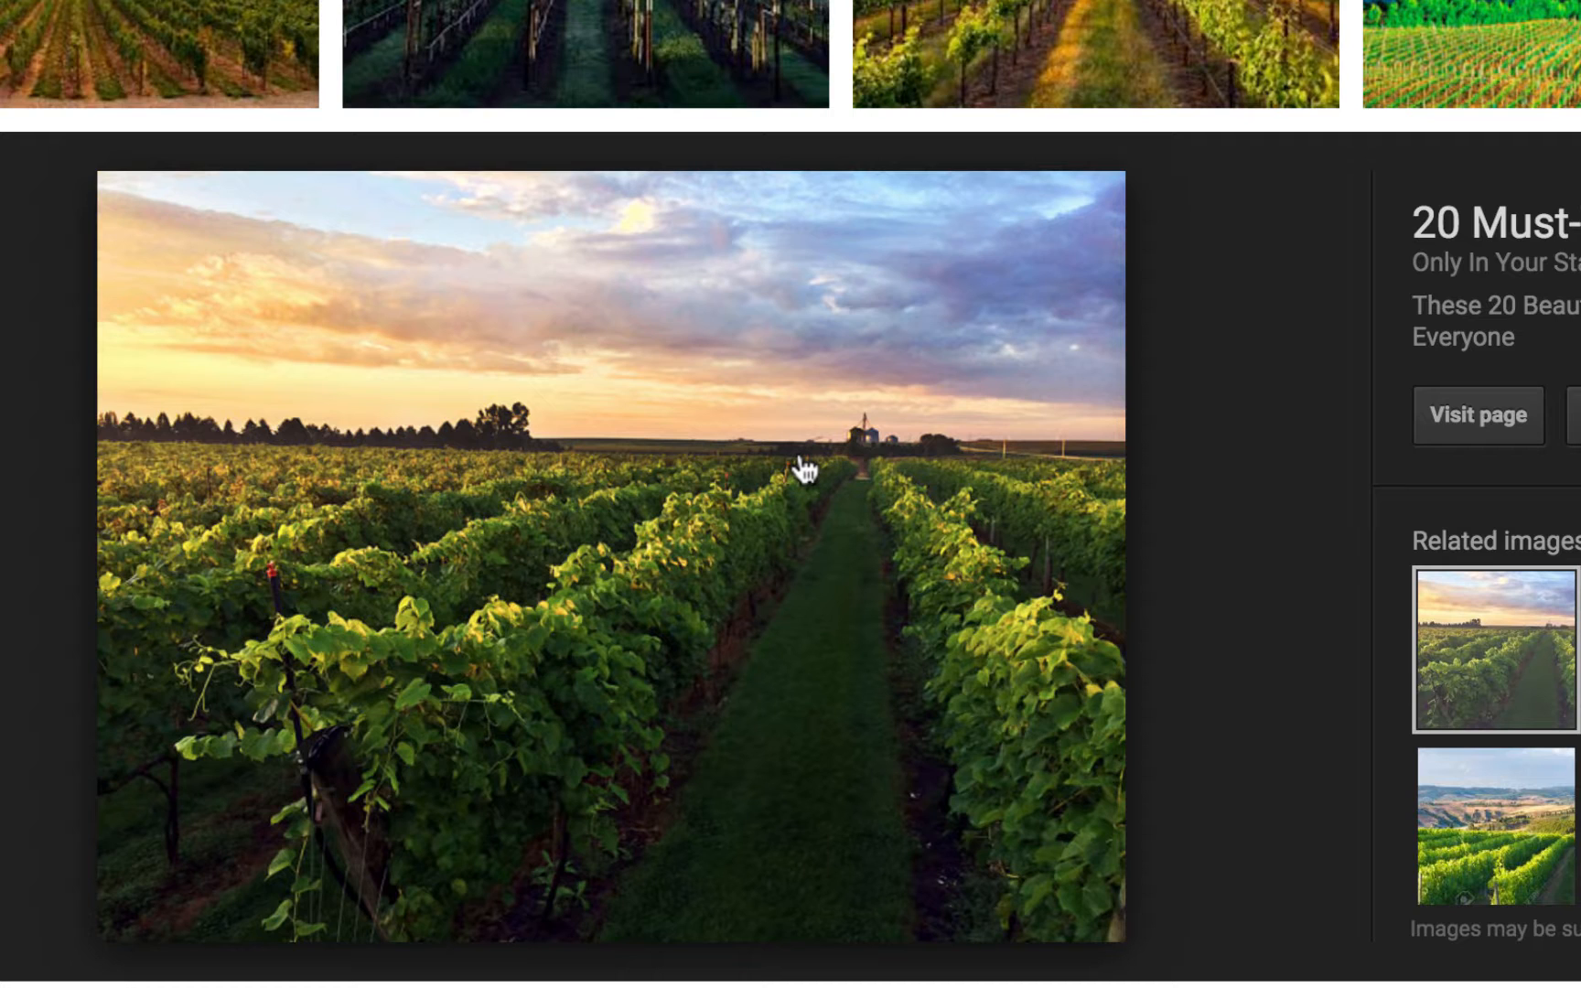
right_click(709, 453)
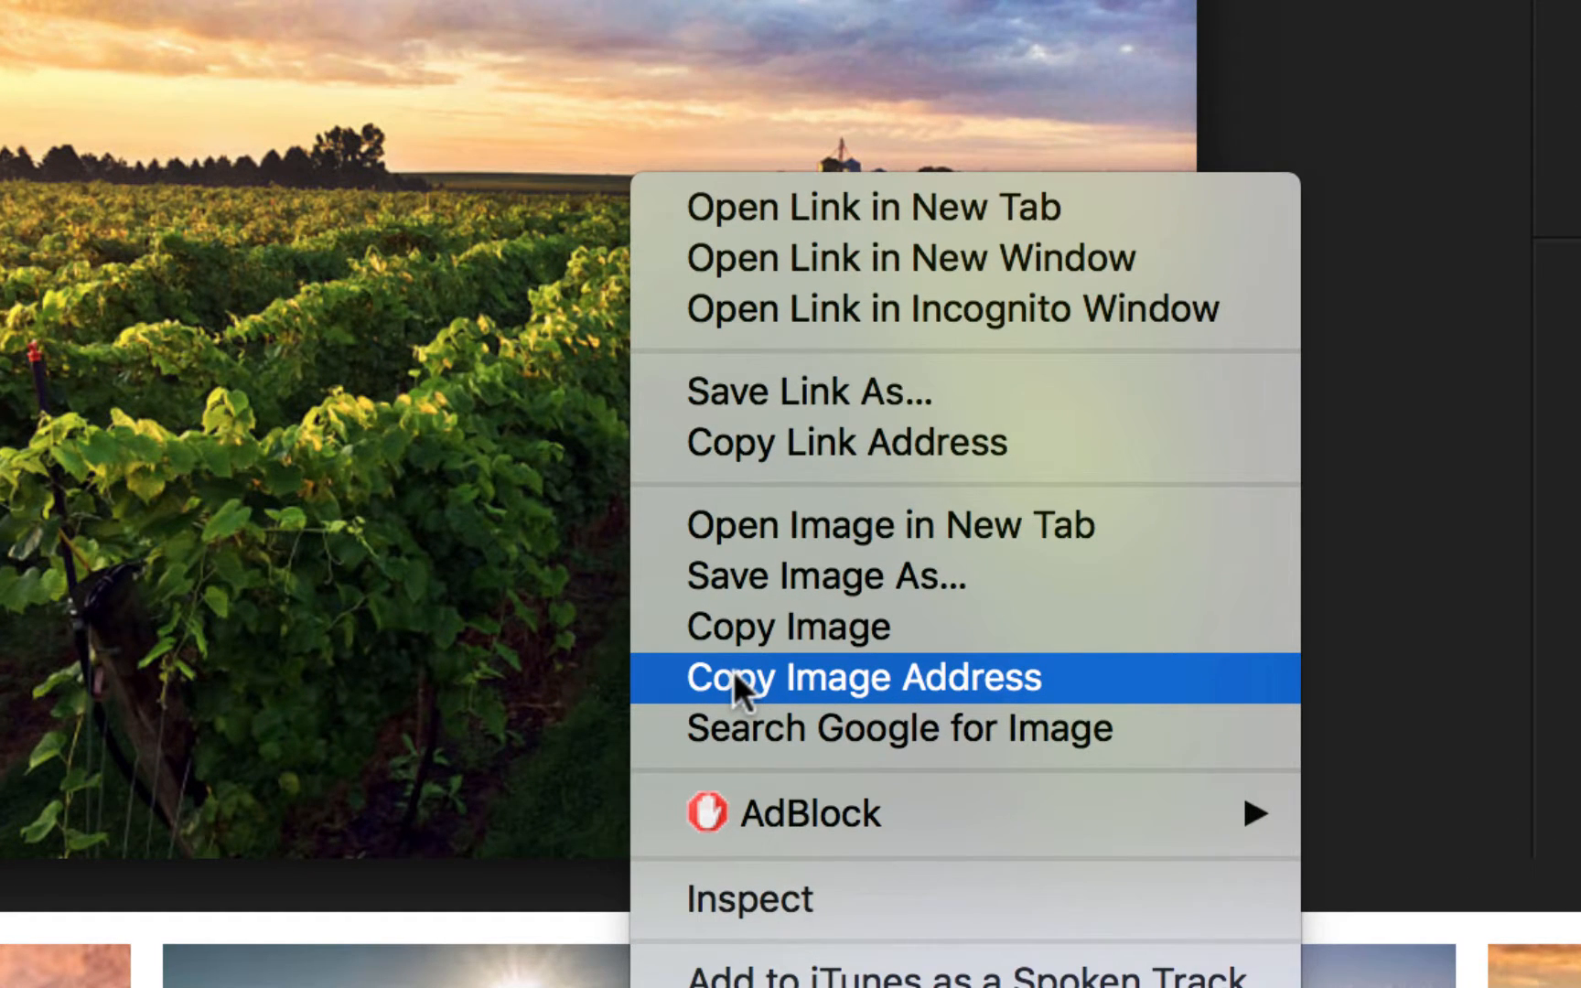
click(733, 672)
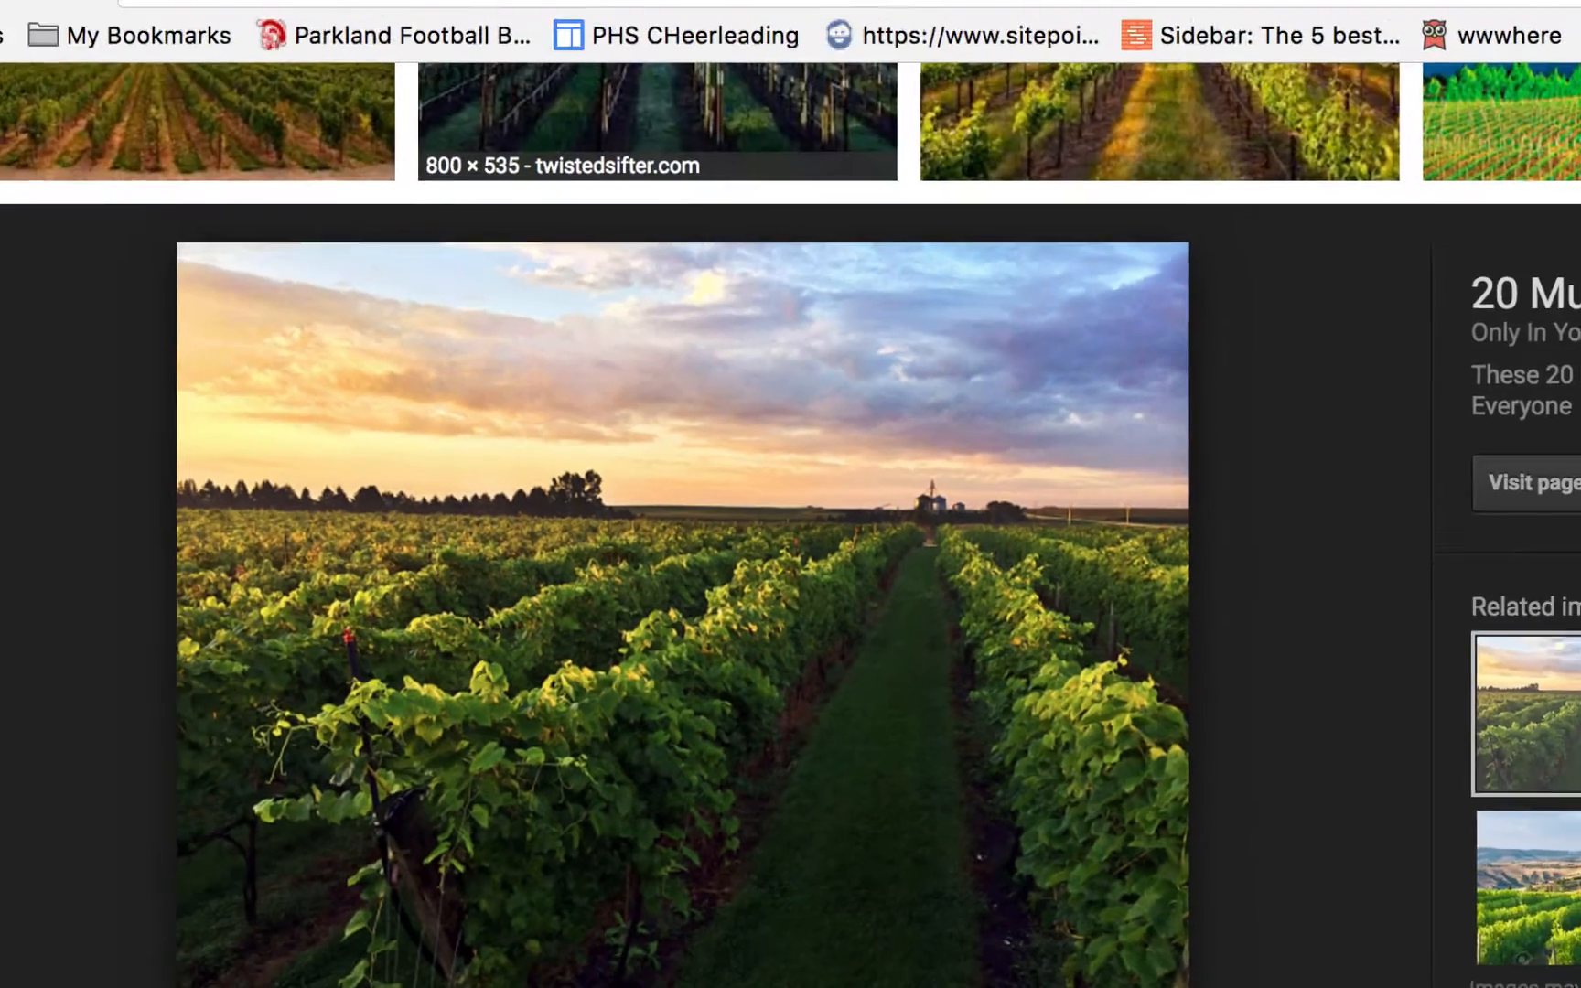
Switch back to Pixlr Editor and open the vineyard picture from the copied image URL
click(808, 81)
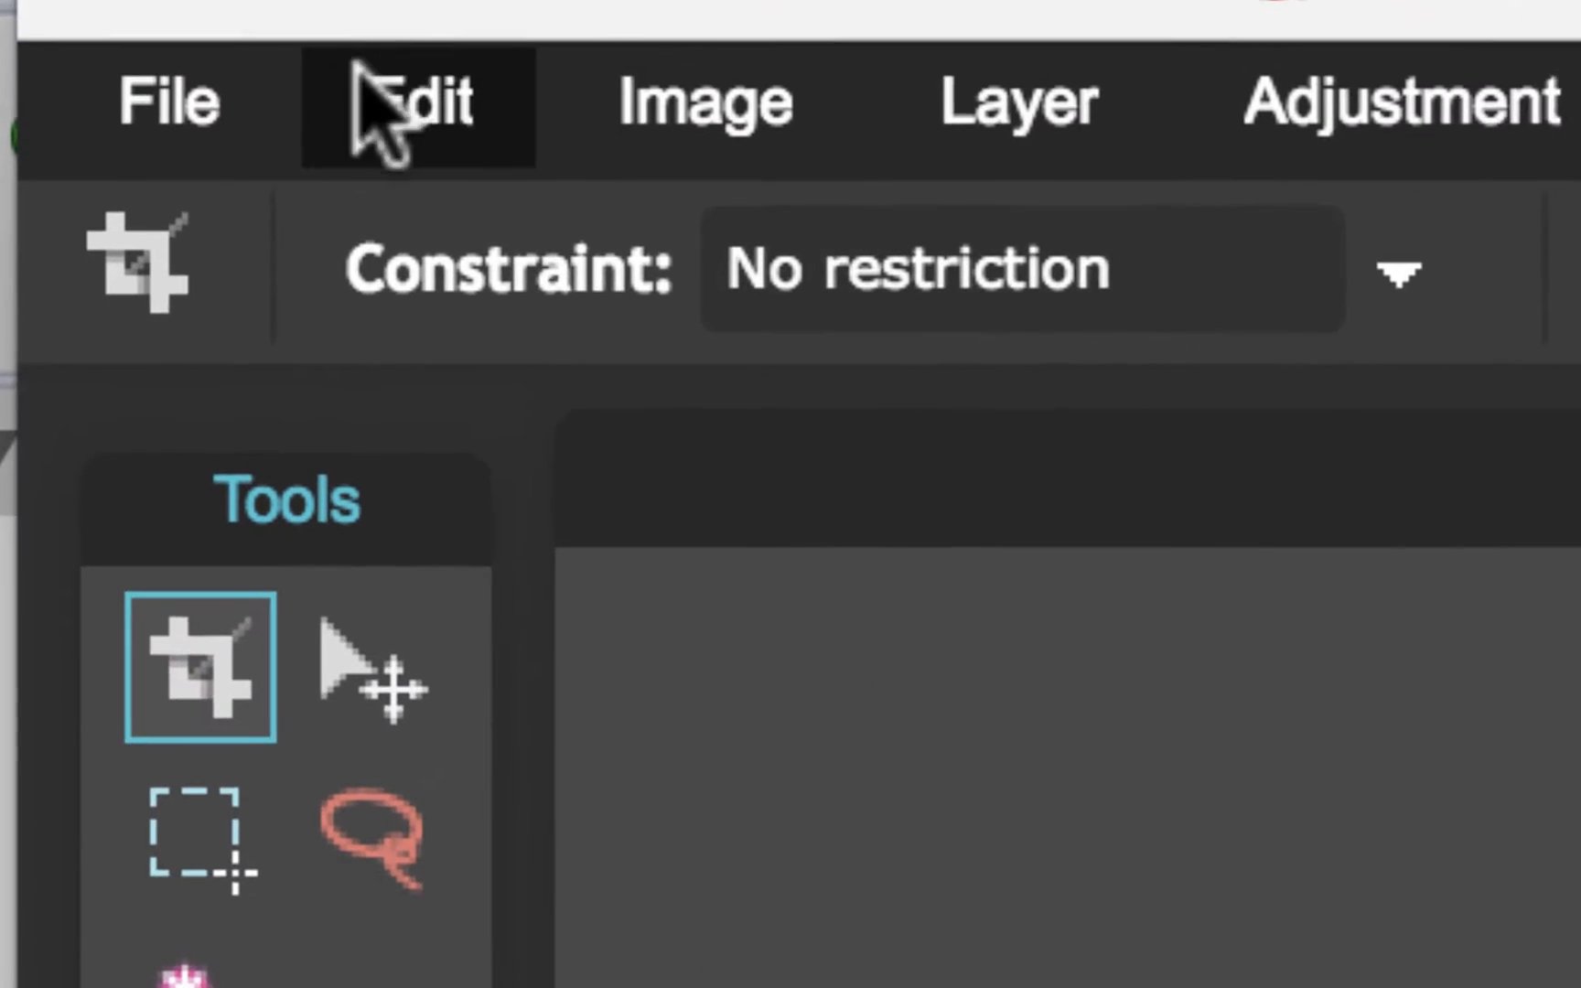
click(183, 104)
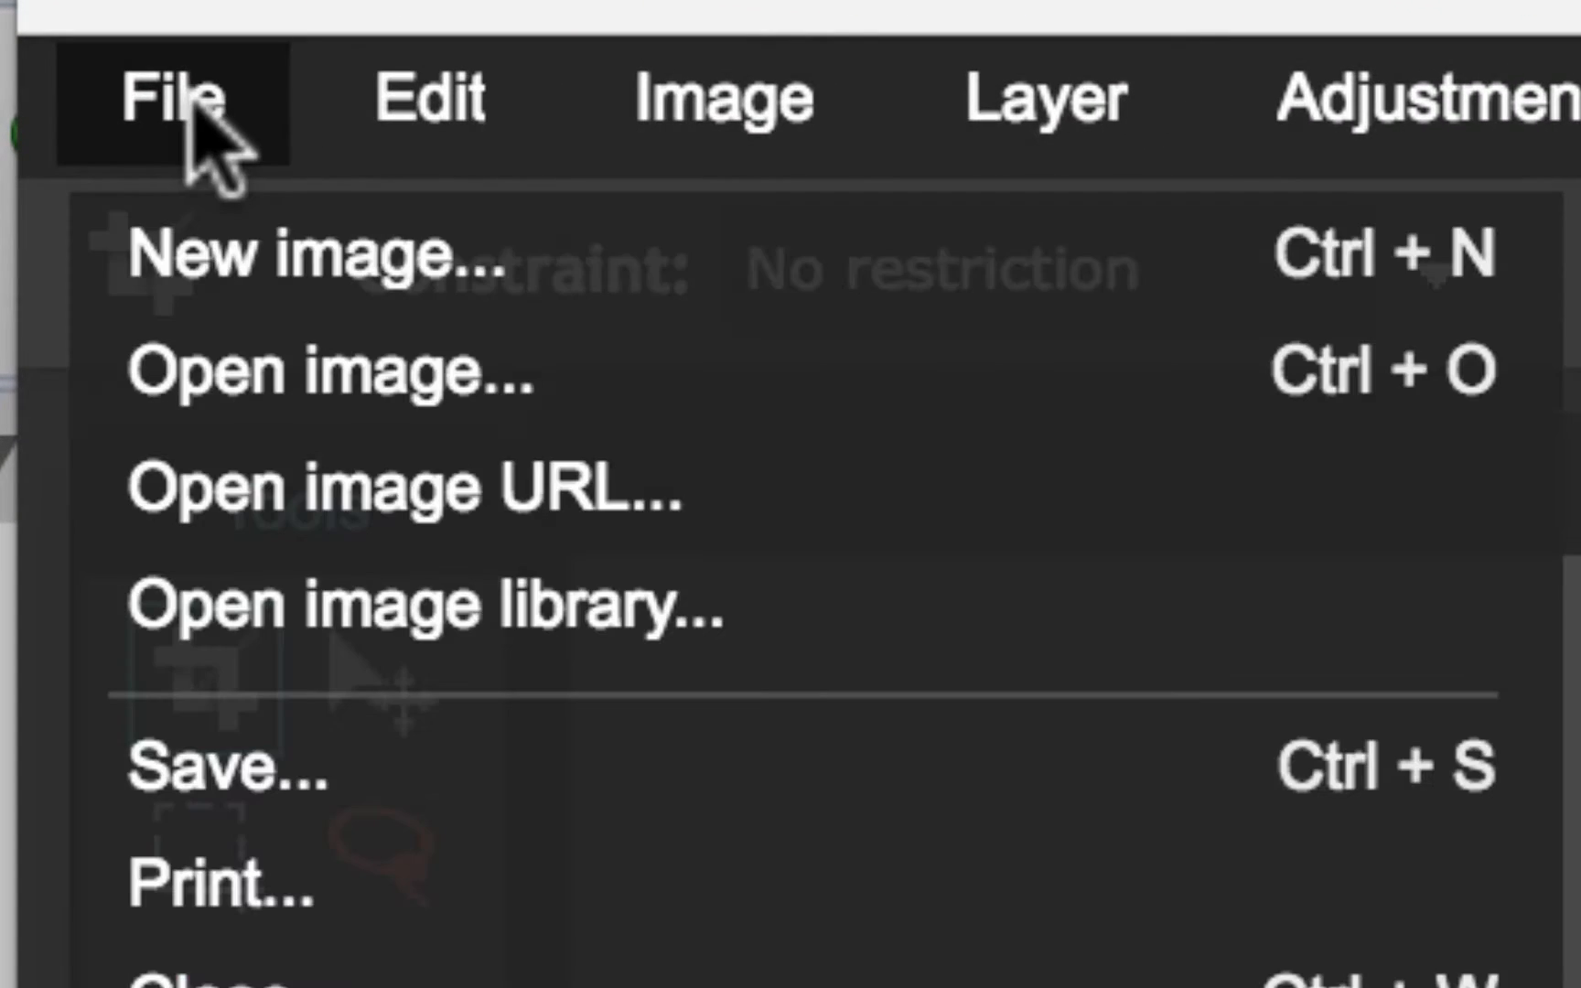
click(192, 499)
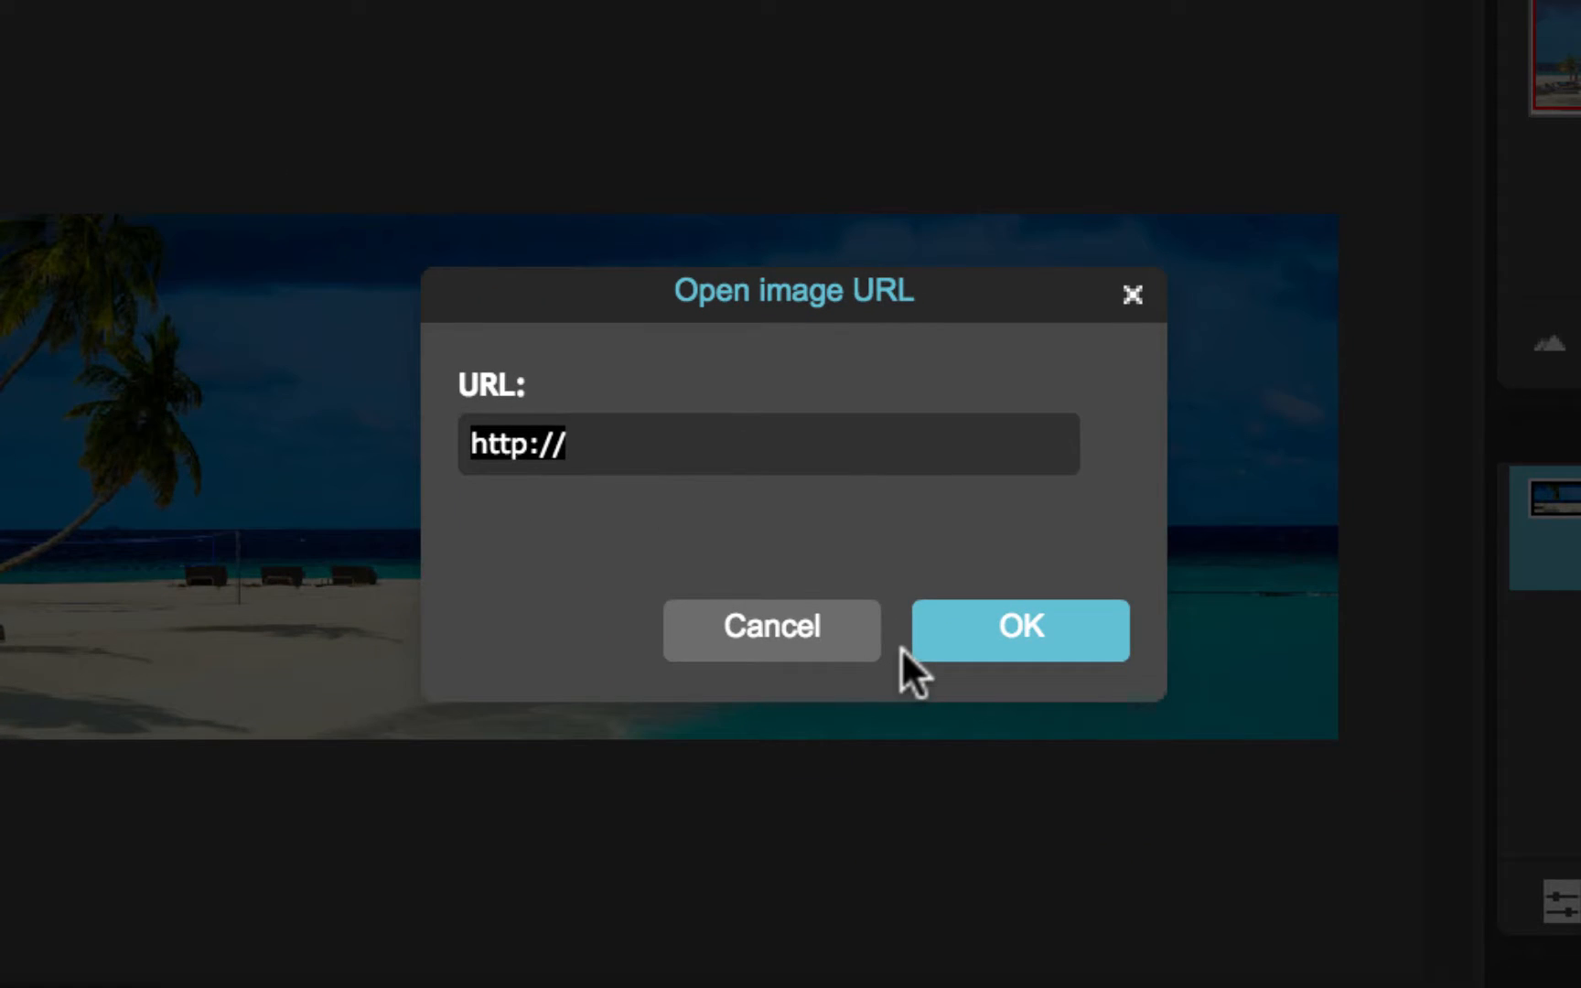
key(super+v)
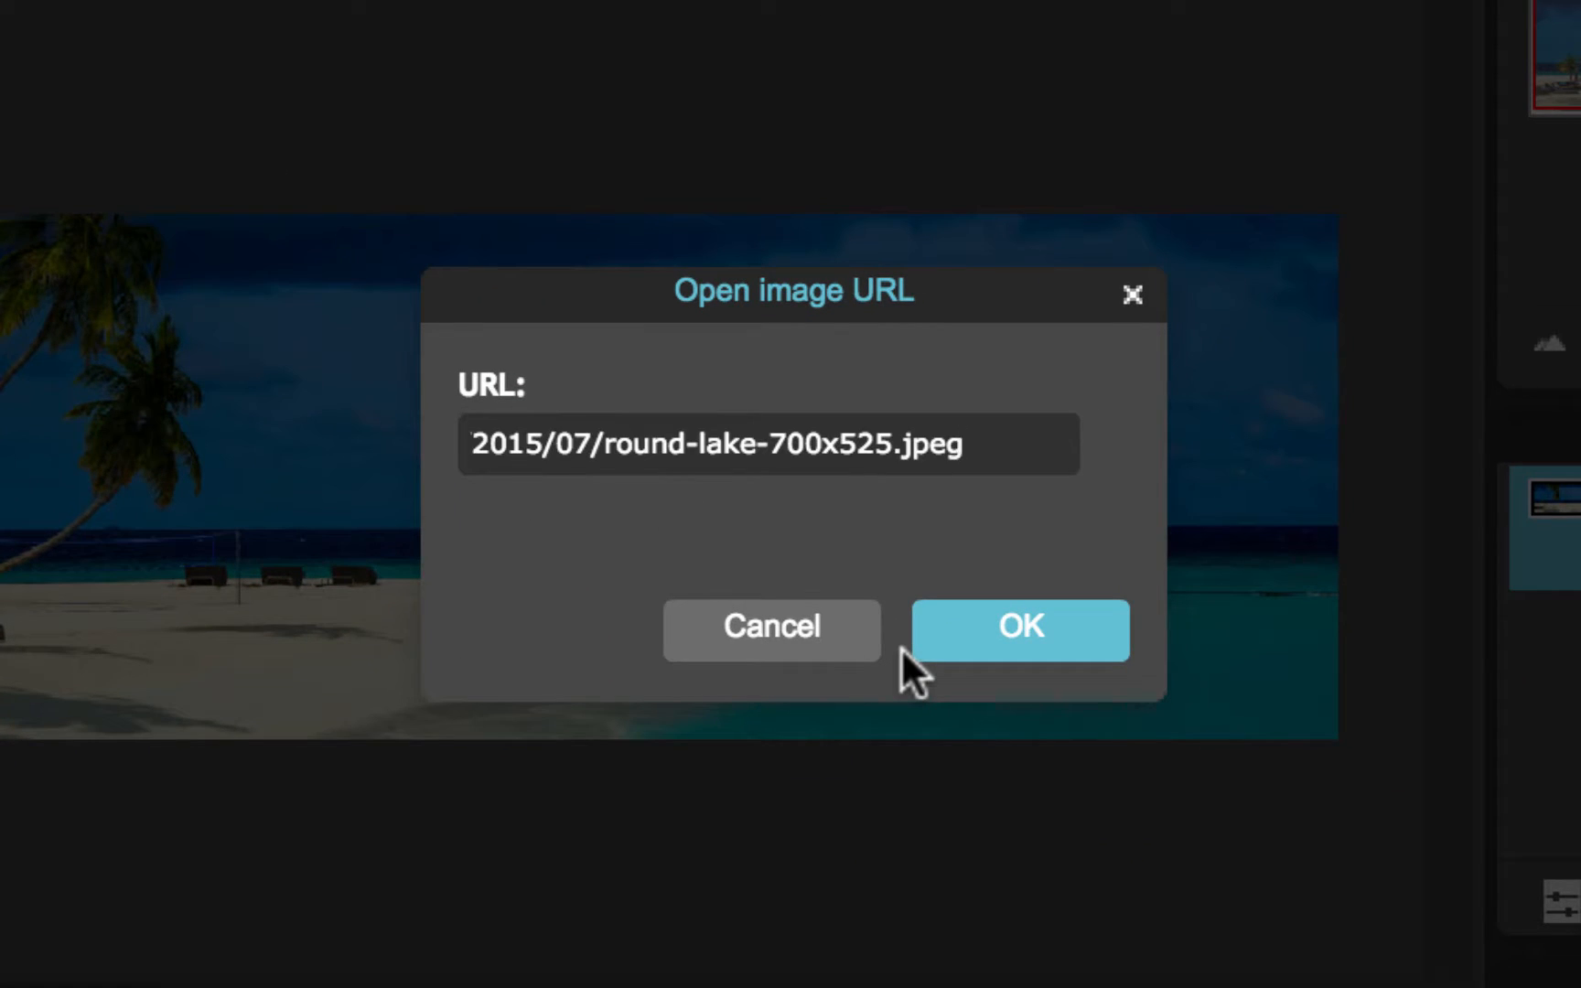
click(1062, 607)
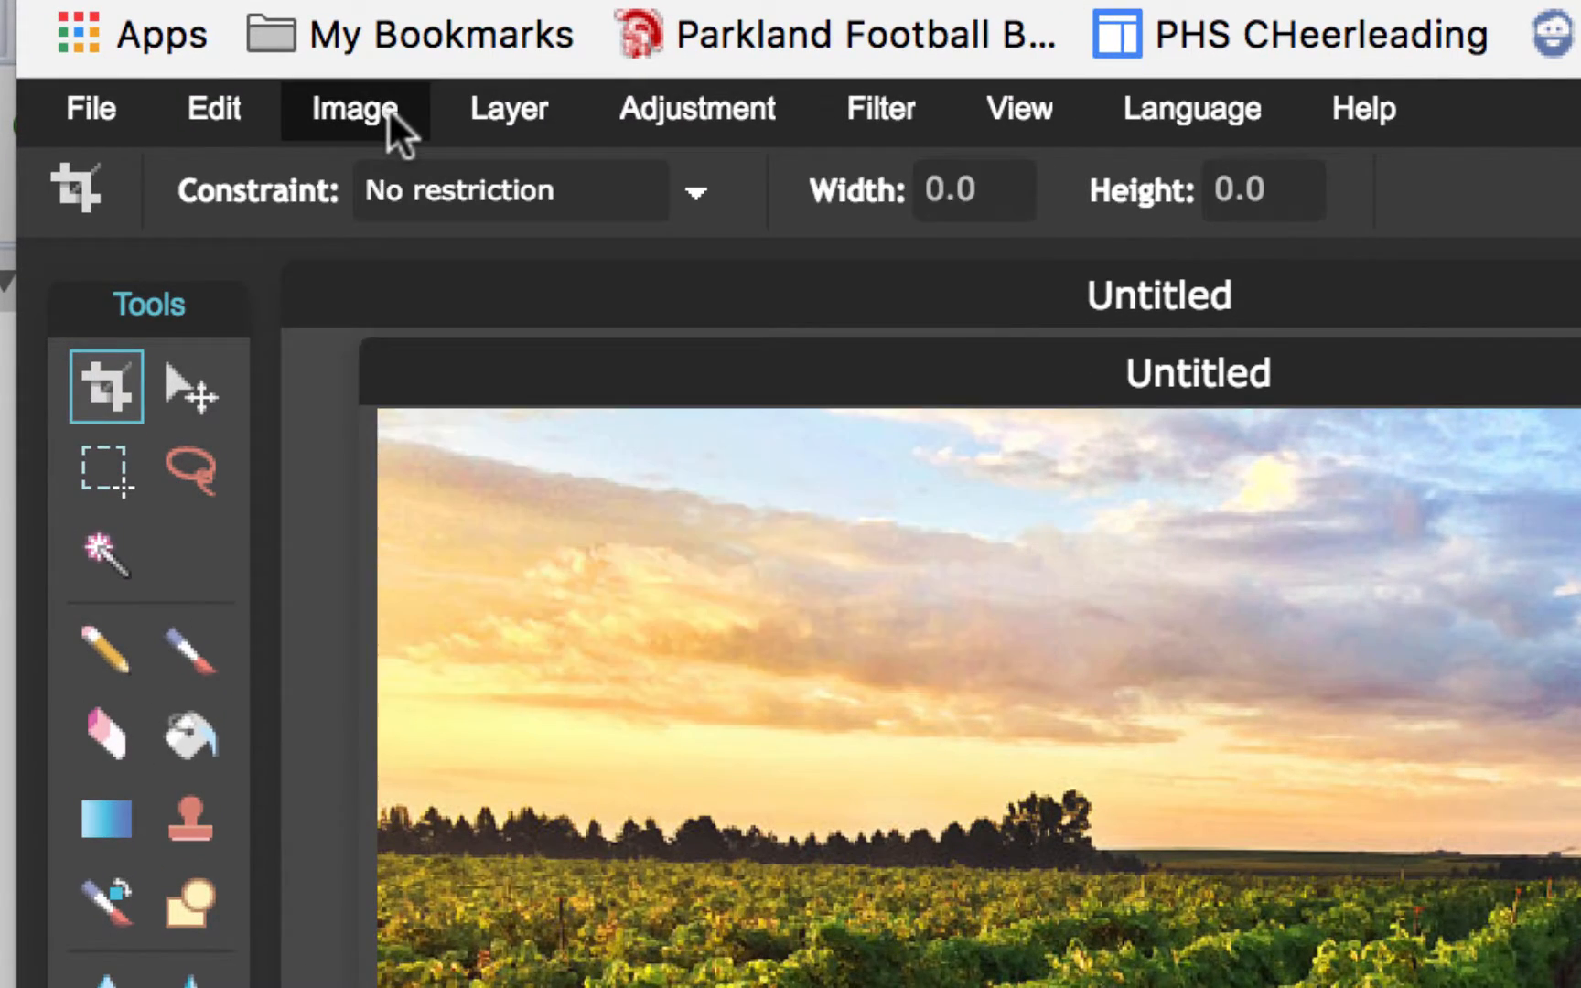
Resize the vineyard image to a width of 800 pixels with its proportions constrained
click(388, 107)
click(388, 183)
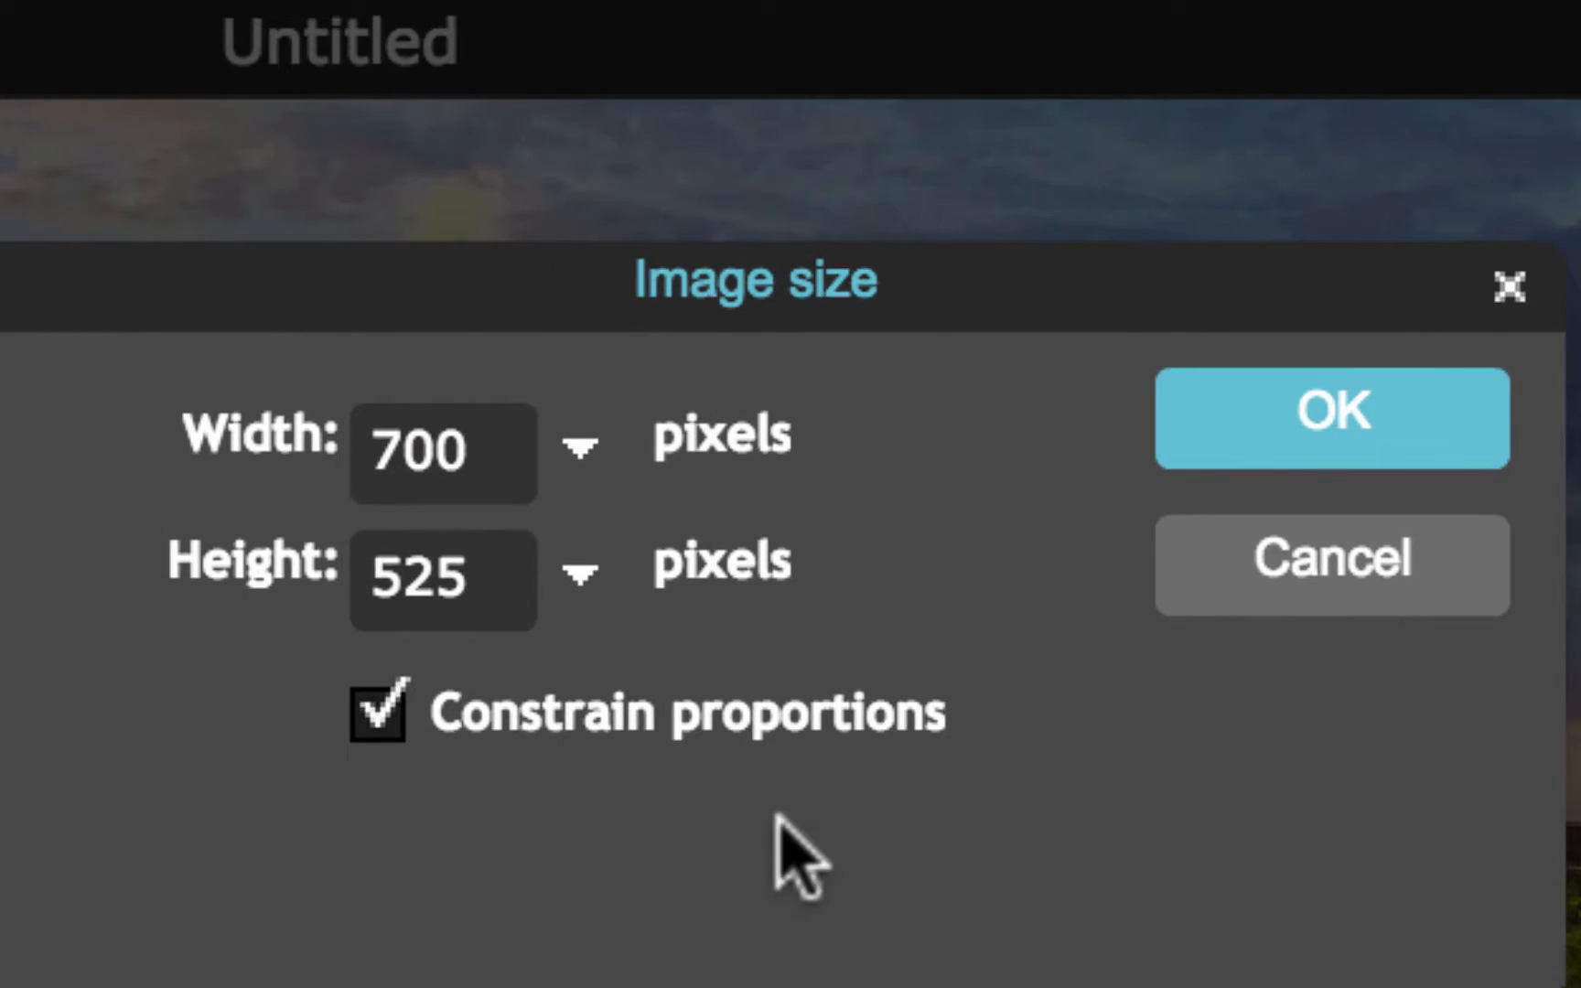
drag(508, 430, 240, 393)
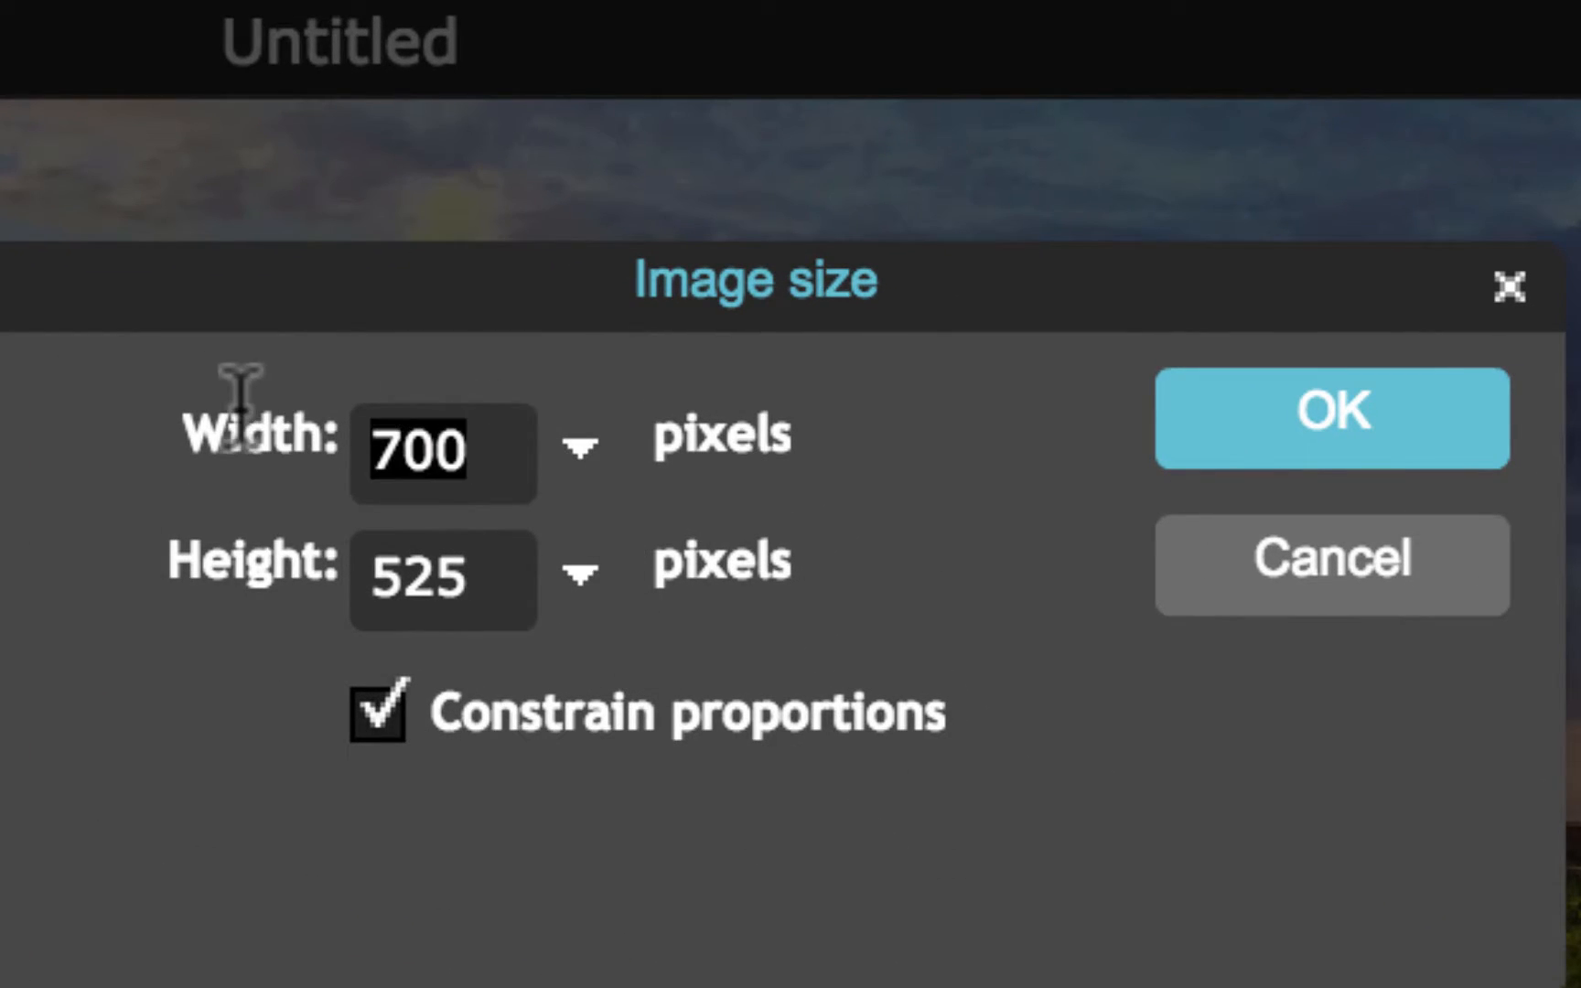
text(800)
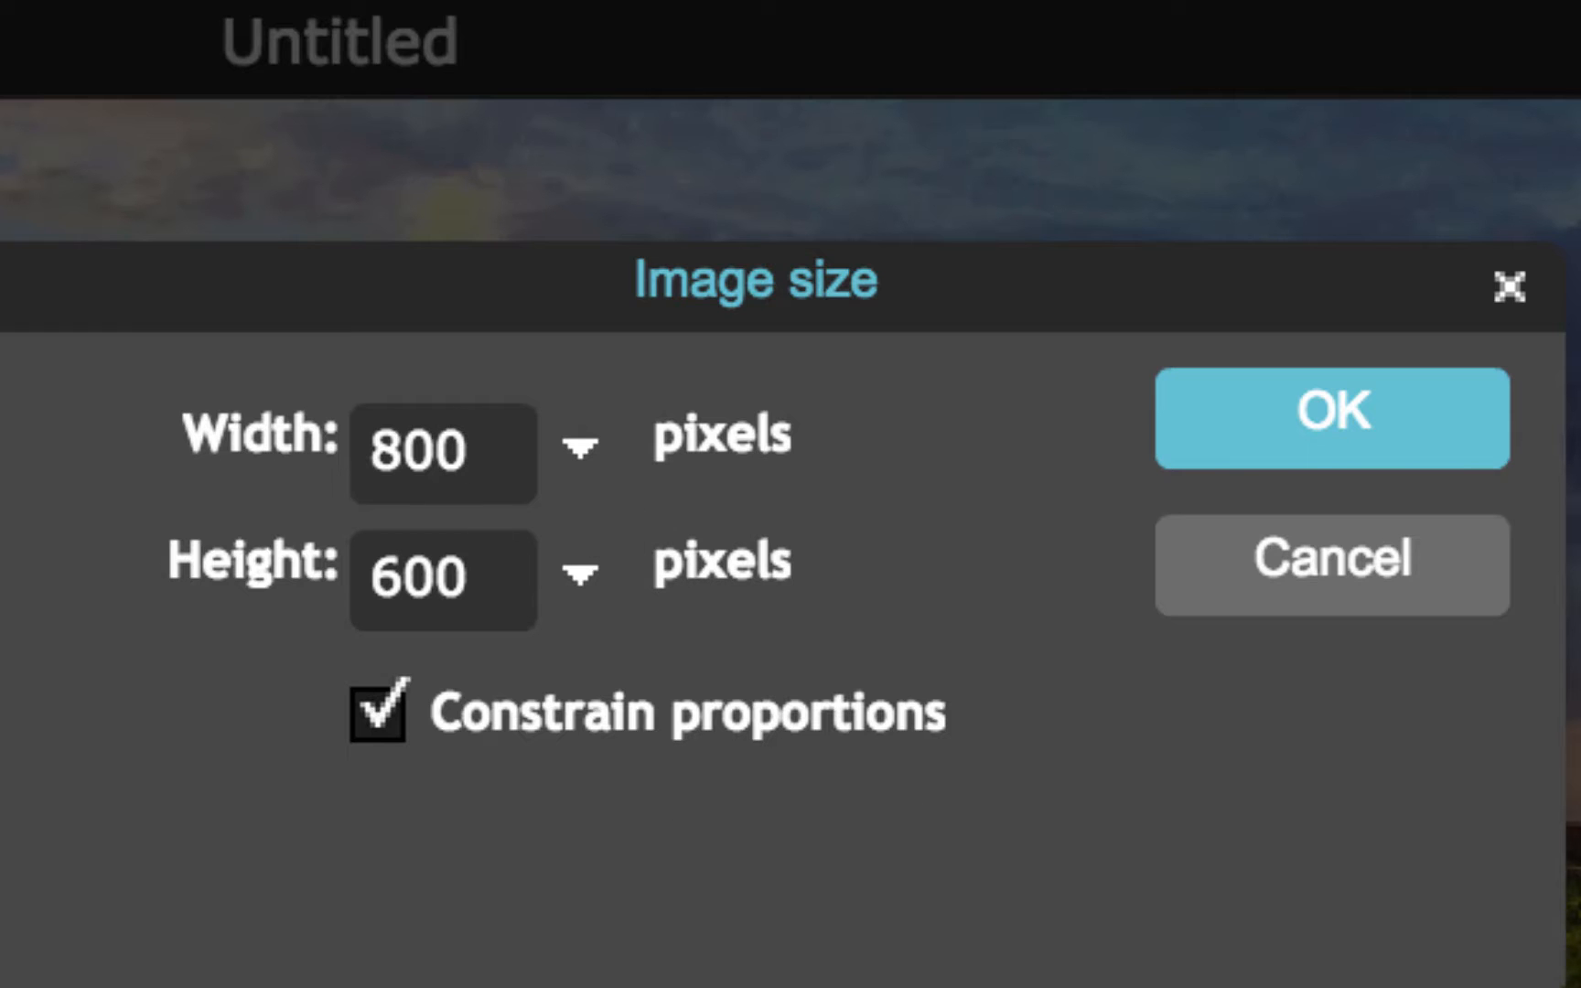
click(1325, 413)
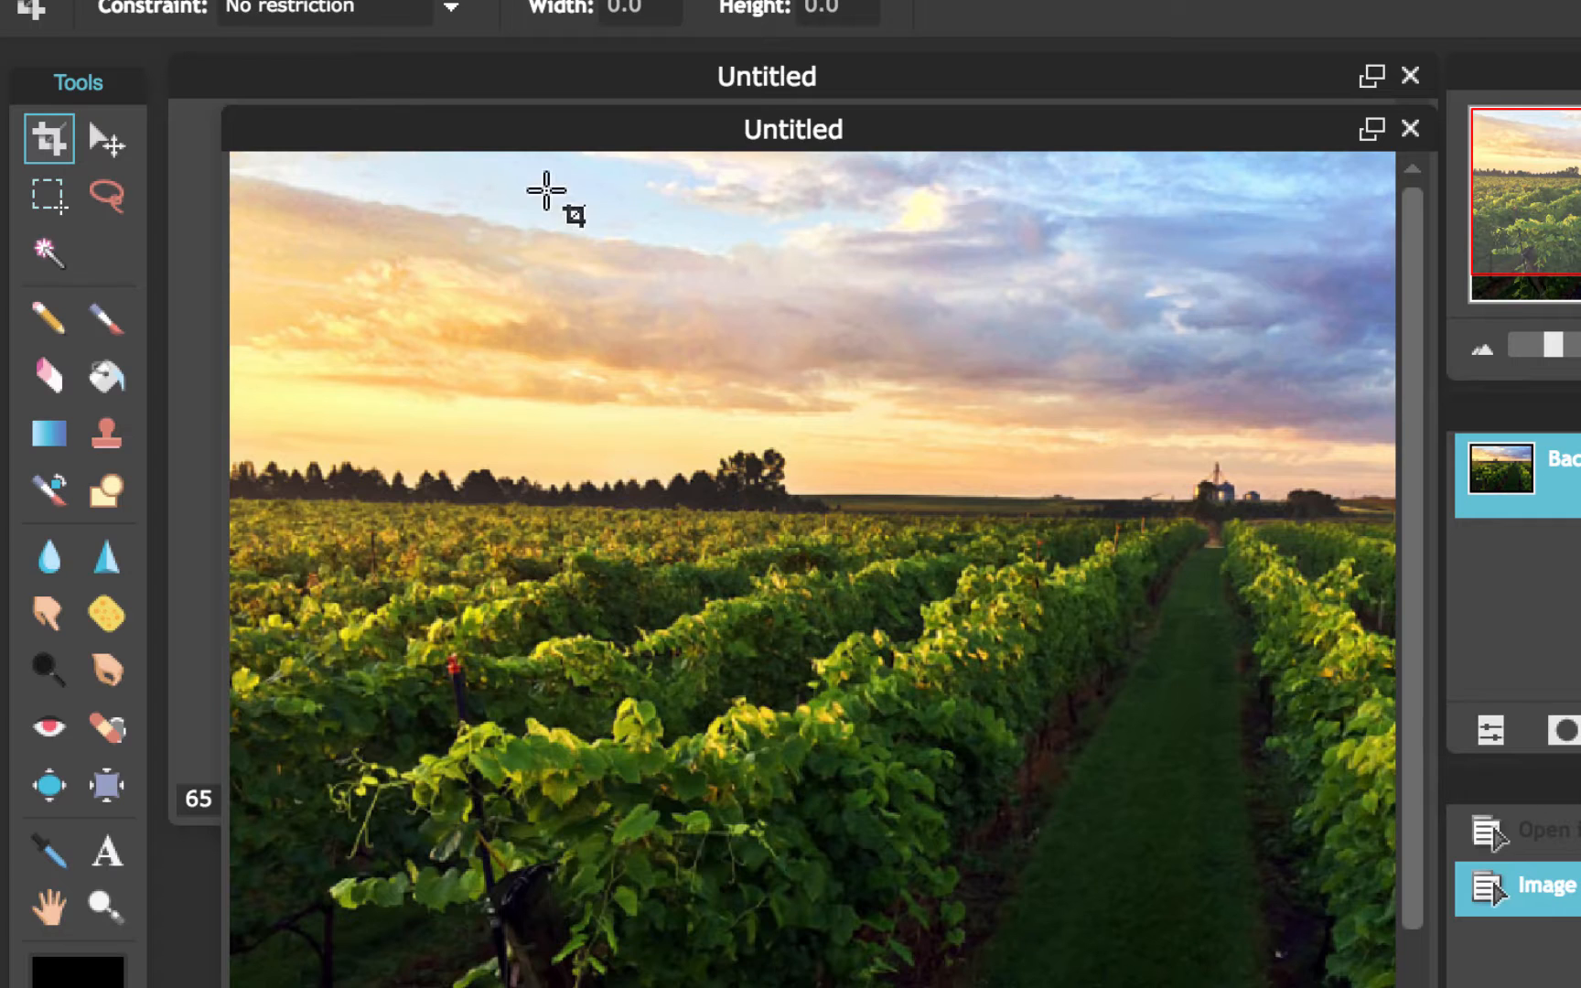
Crop the vineyard image to a full-width band of about 798 × 279 pixels around the horizon, sky and upper vines
click(1556, 346)
drag(1556, 346, 1546, 345)
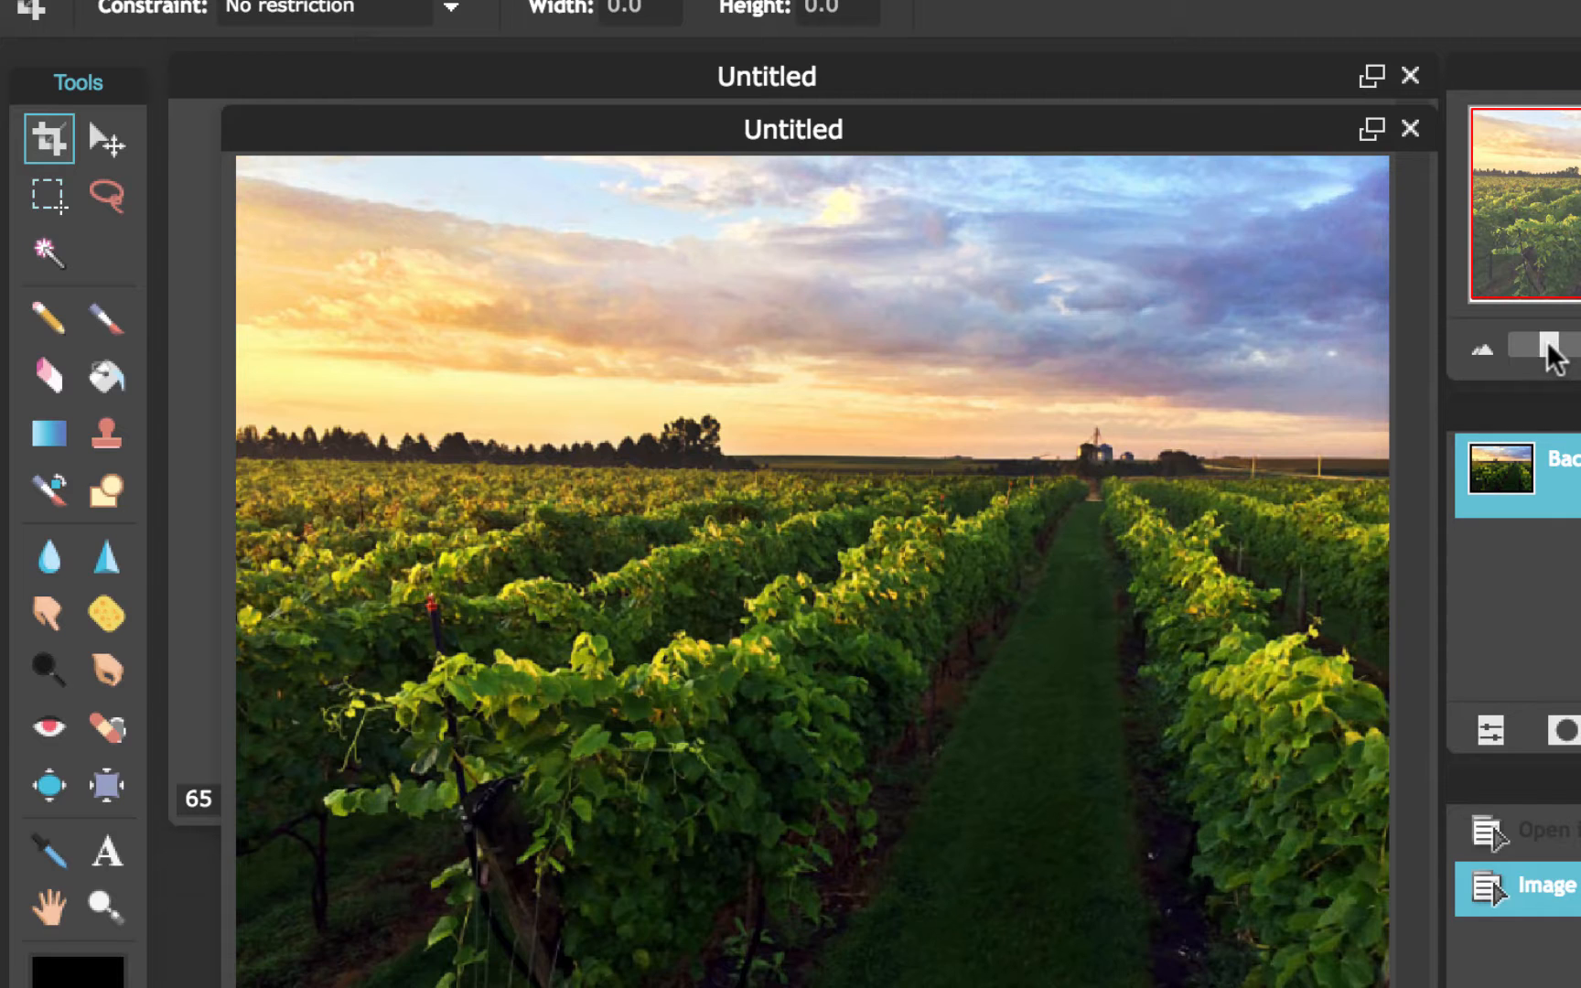
drag(1546, 348, 1540, 345)
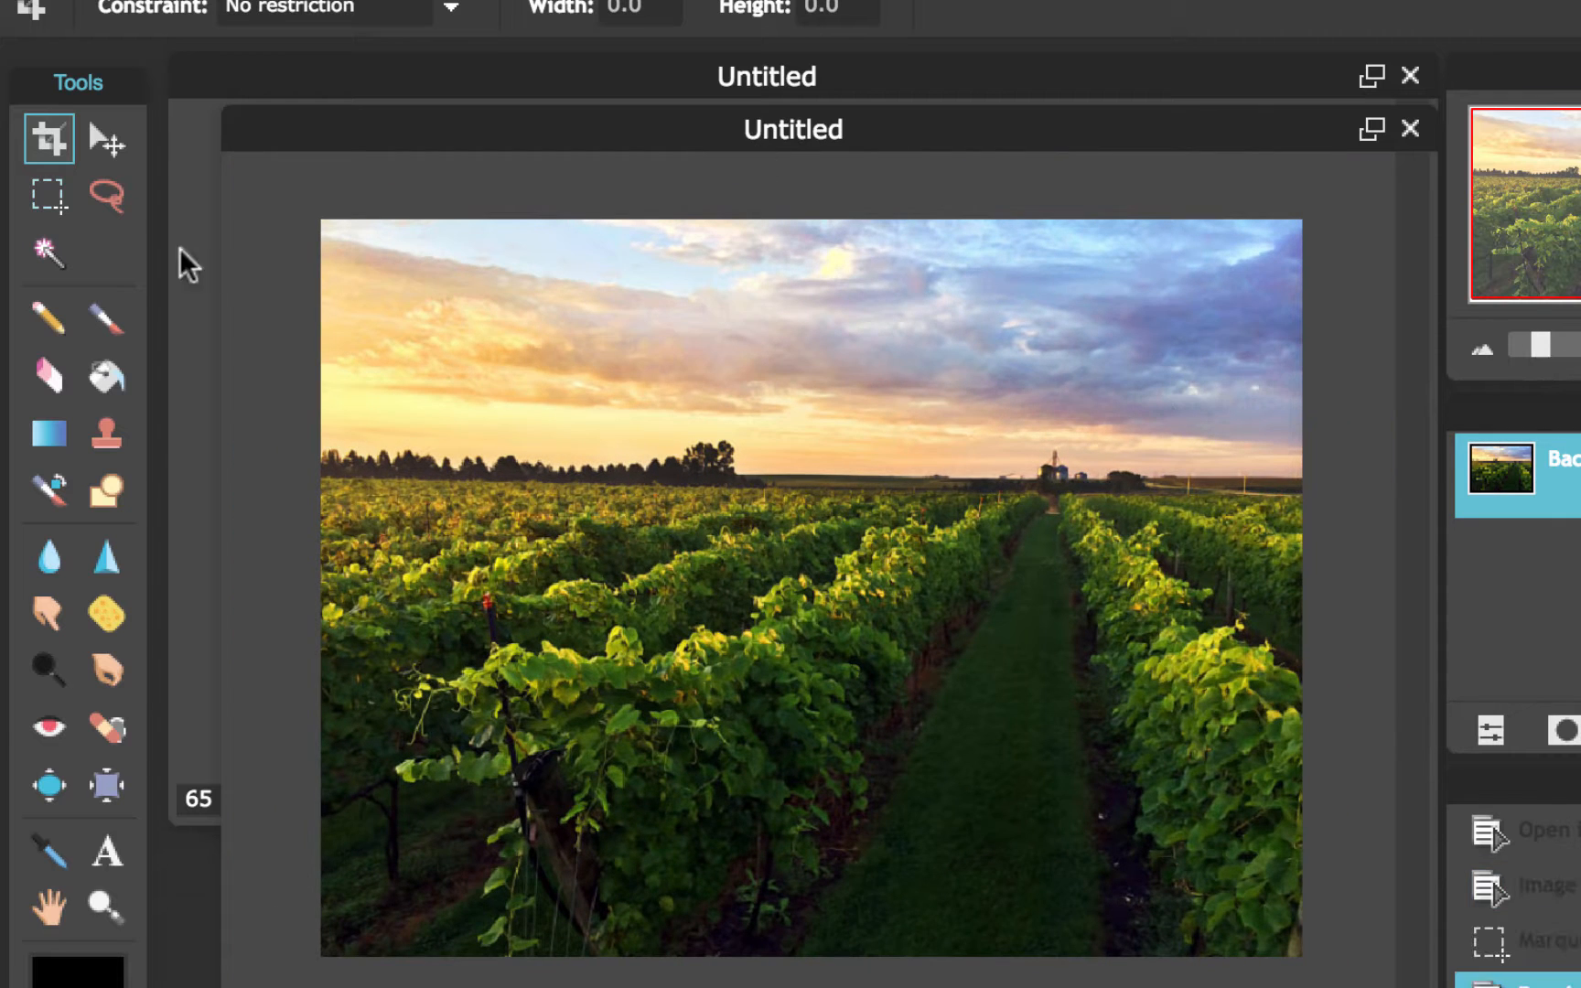
drag(268, 298, 1340, 693)
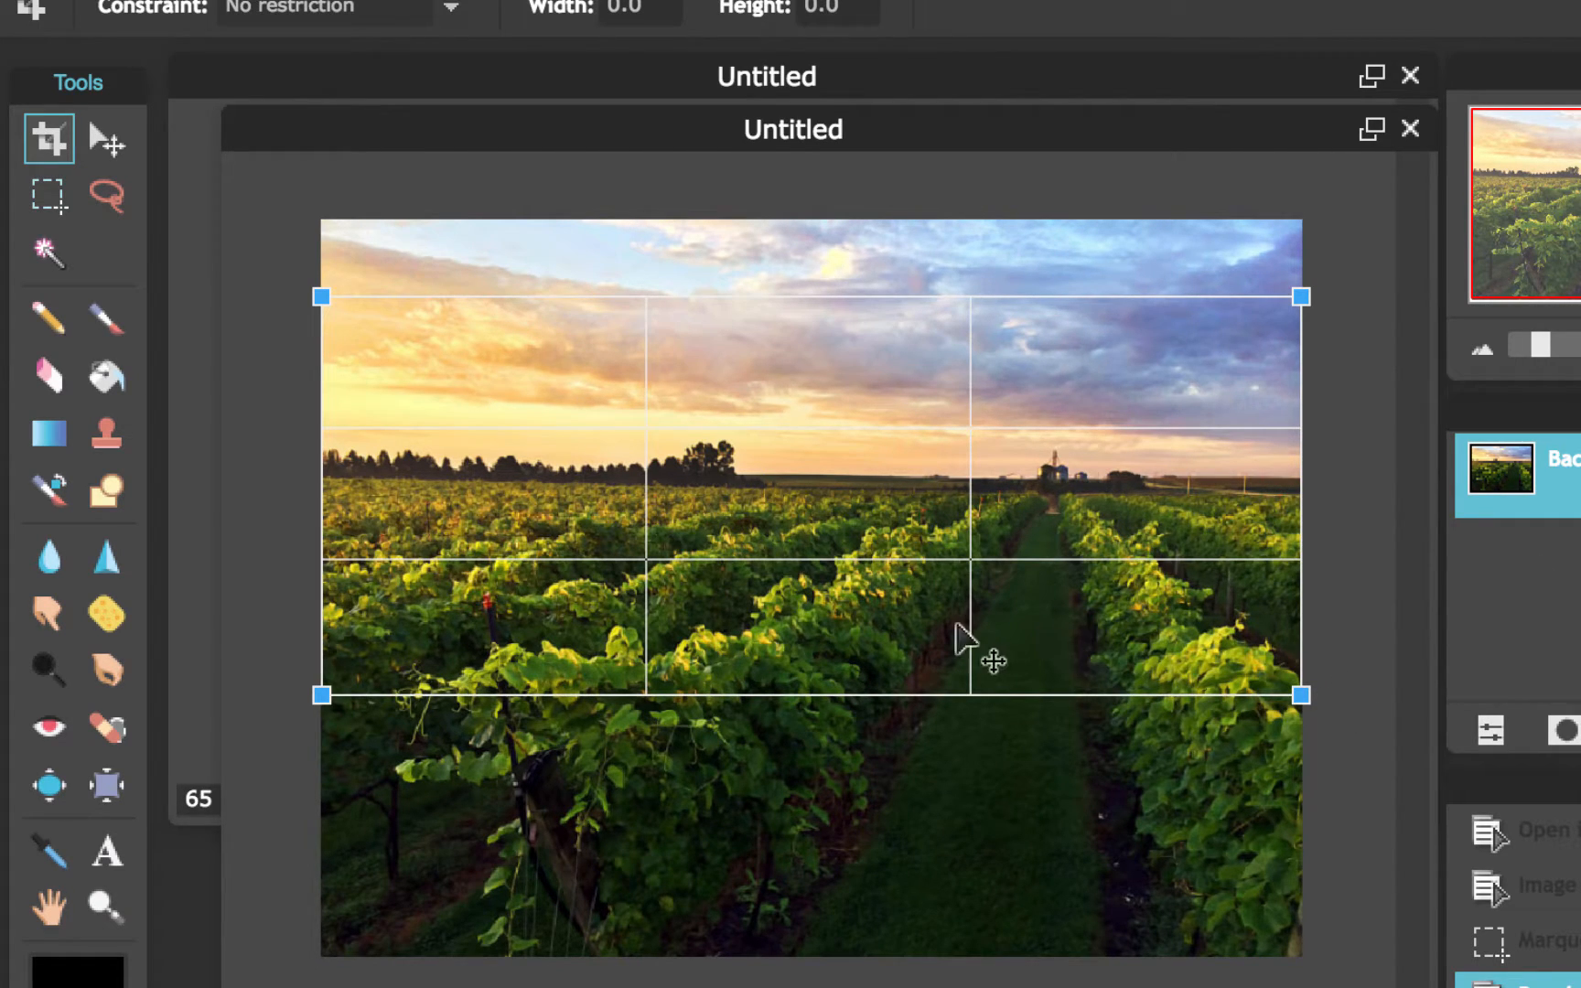
drag(1299, 693, 1314, 634)
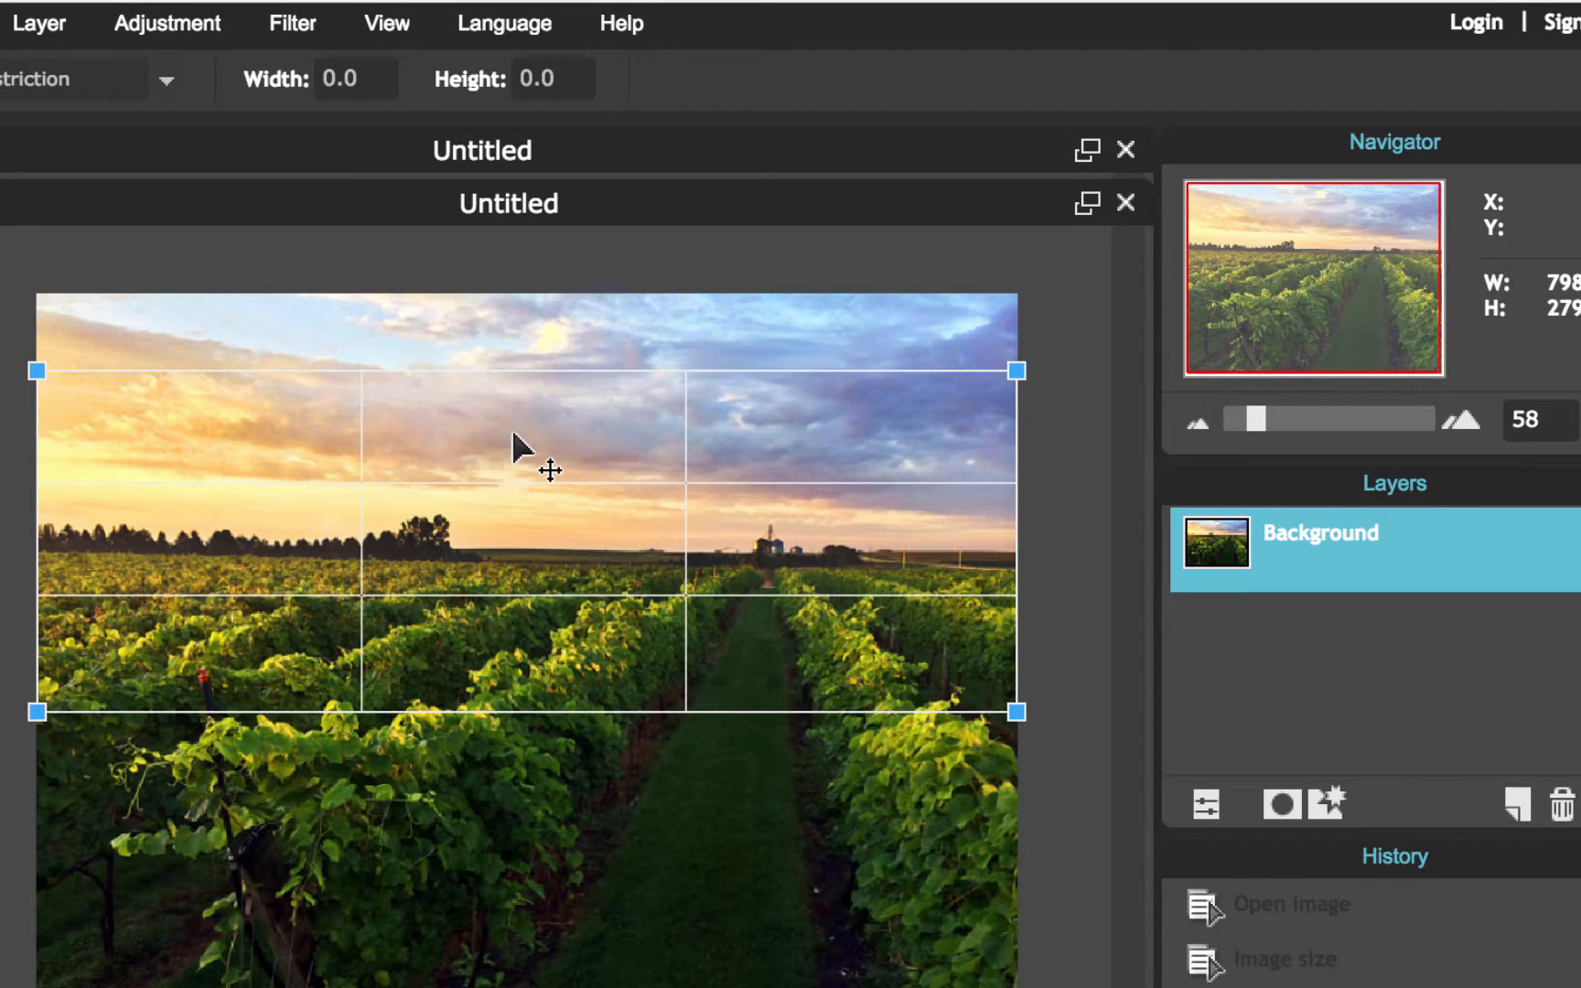
key(Return)
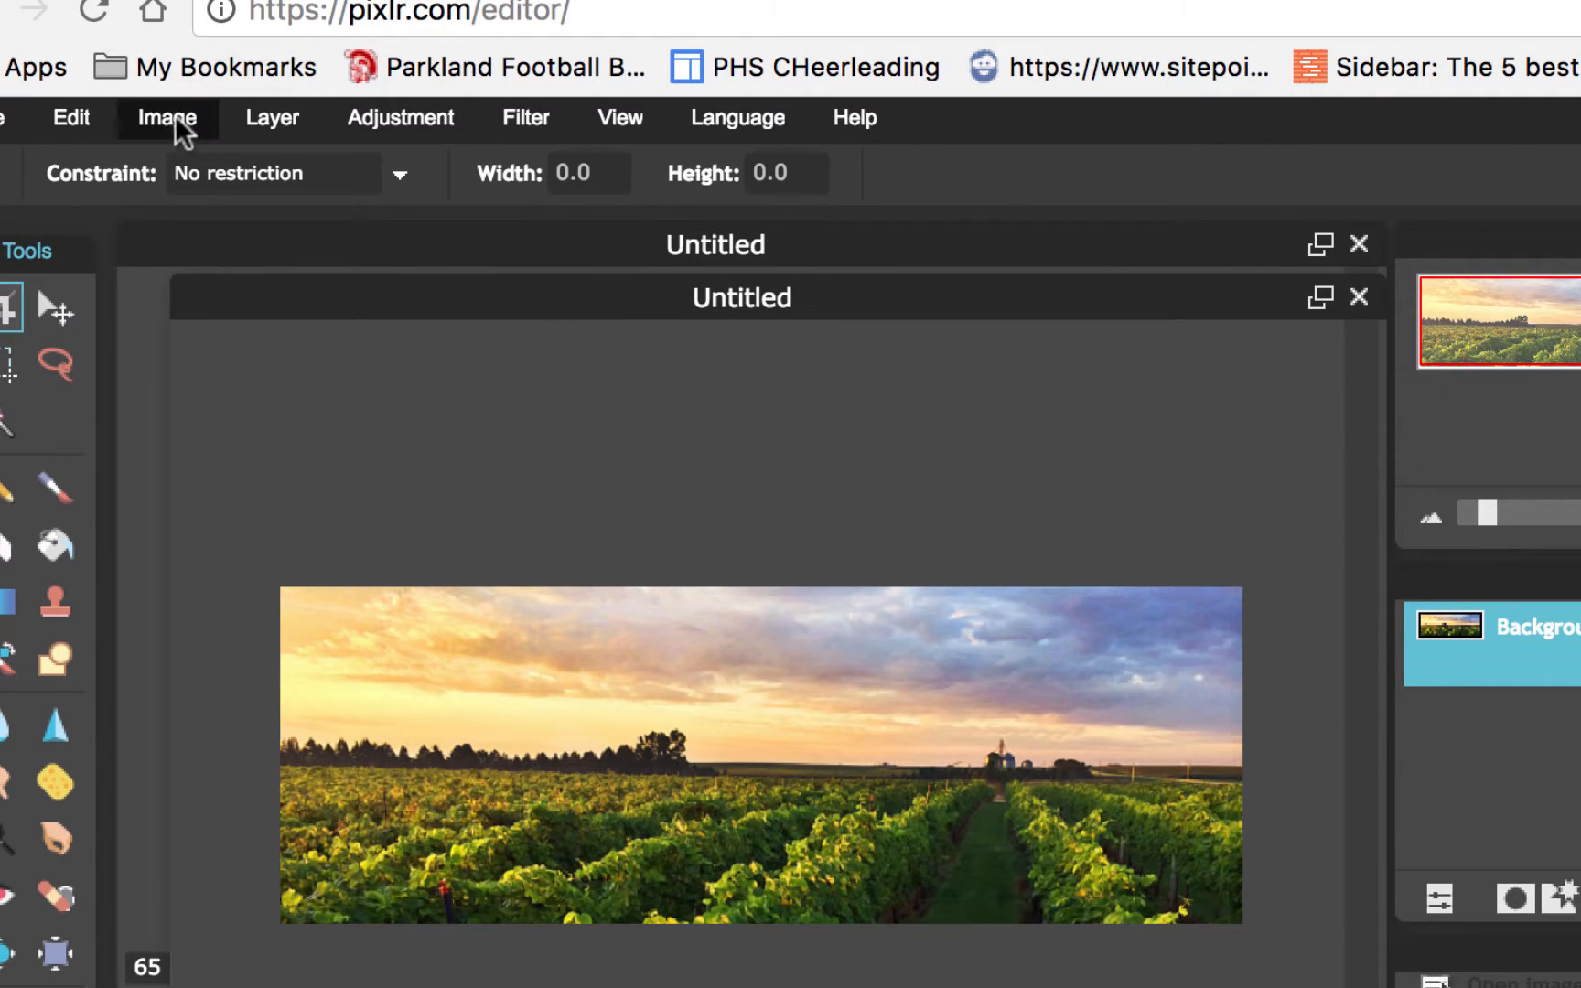
Resize the cropped vineyard image to exactly 800 × 280 pixels with Constrain proportions turned off
click(174, 115)
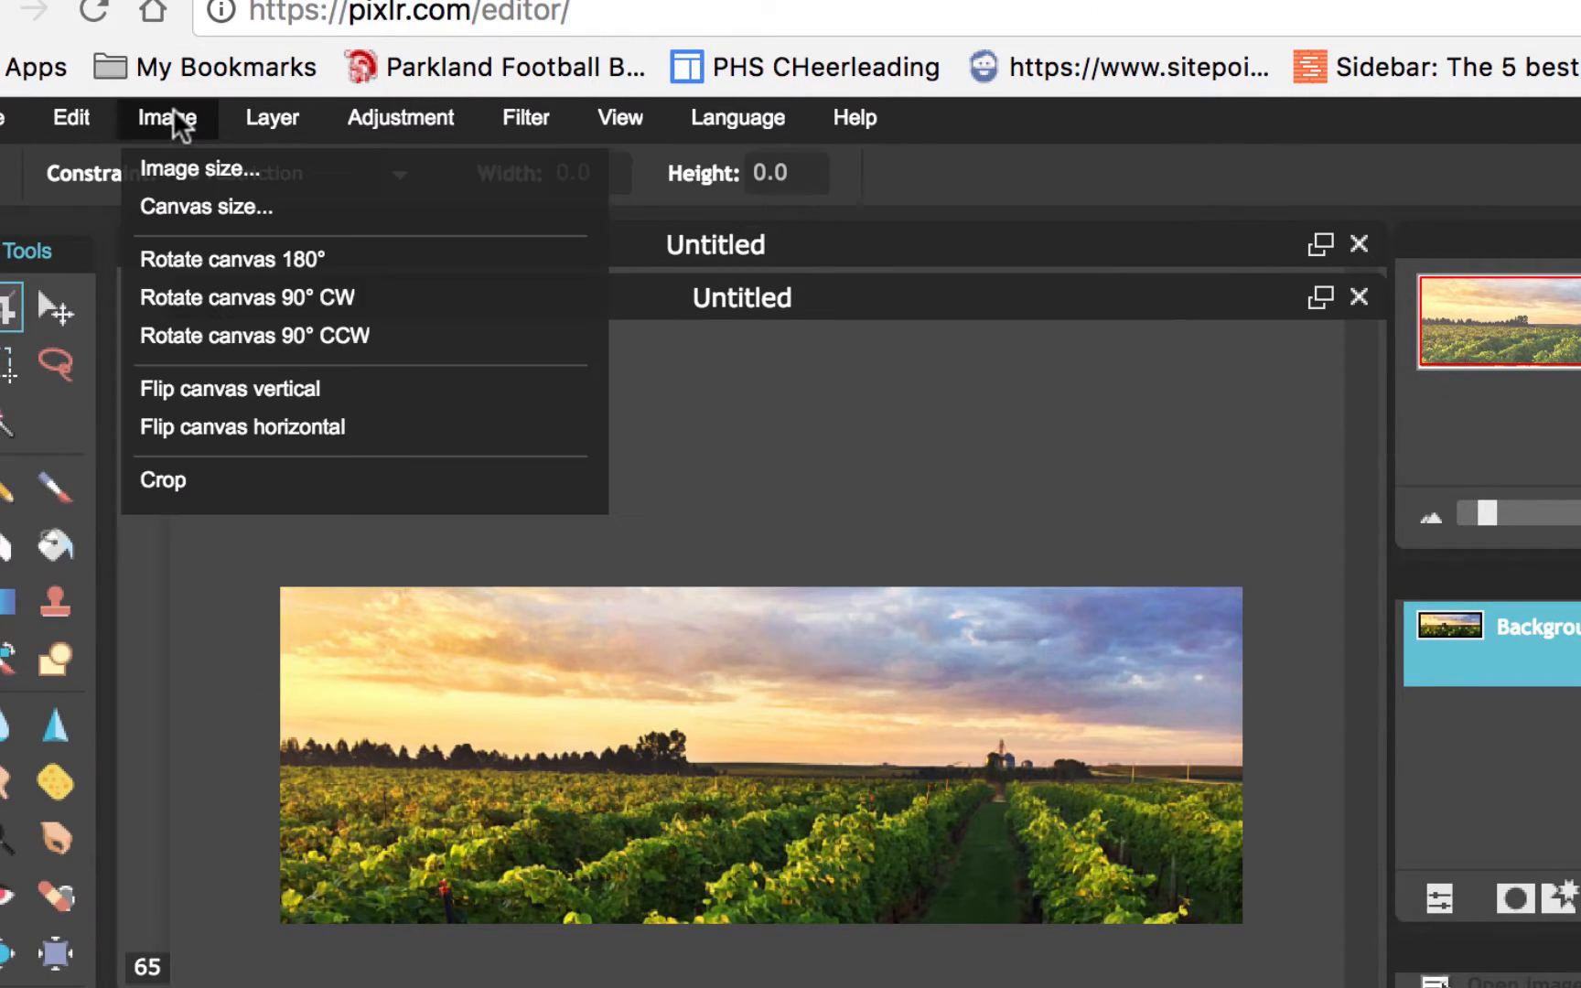
click(192, 166)
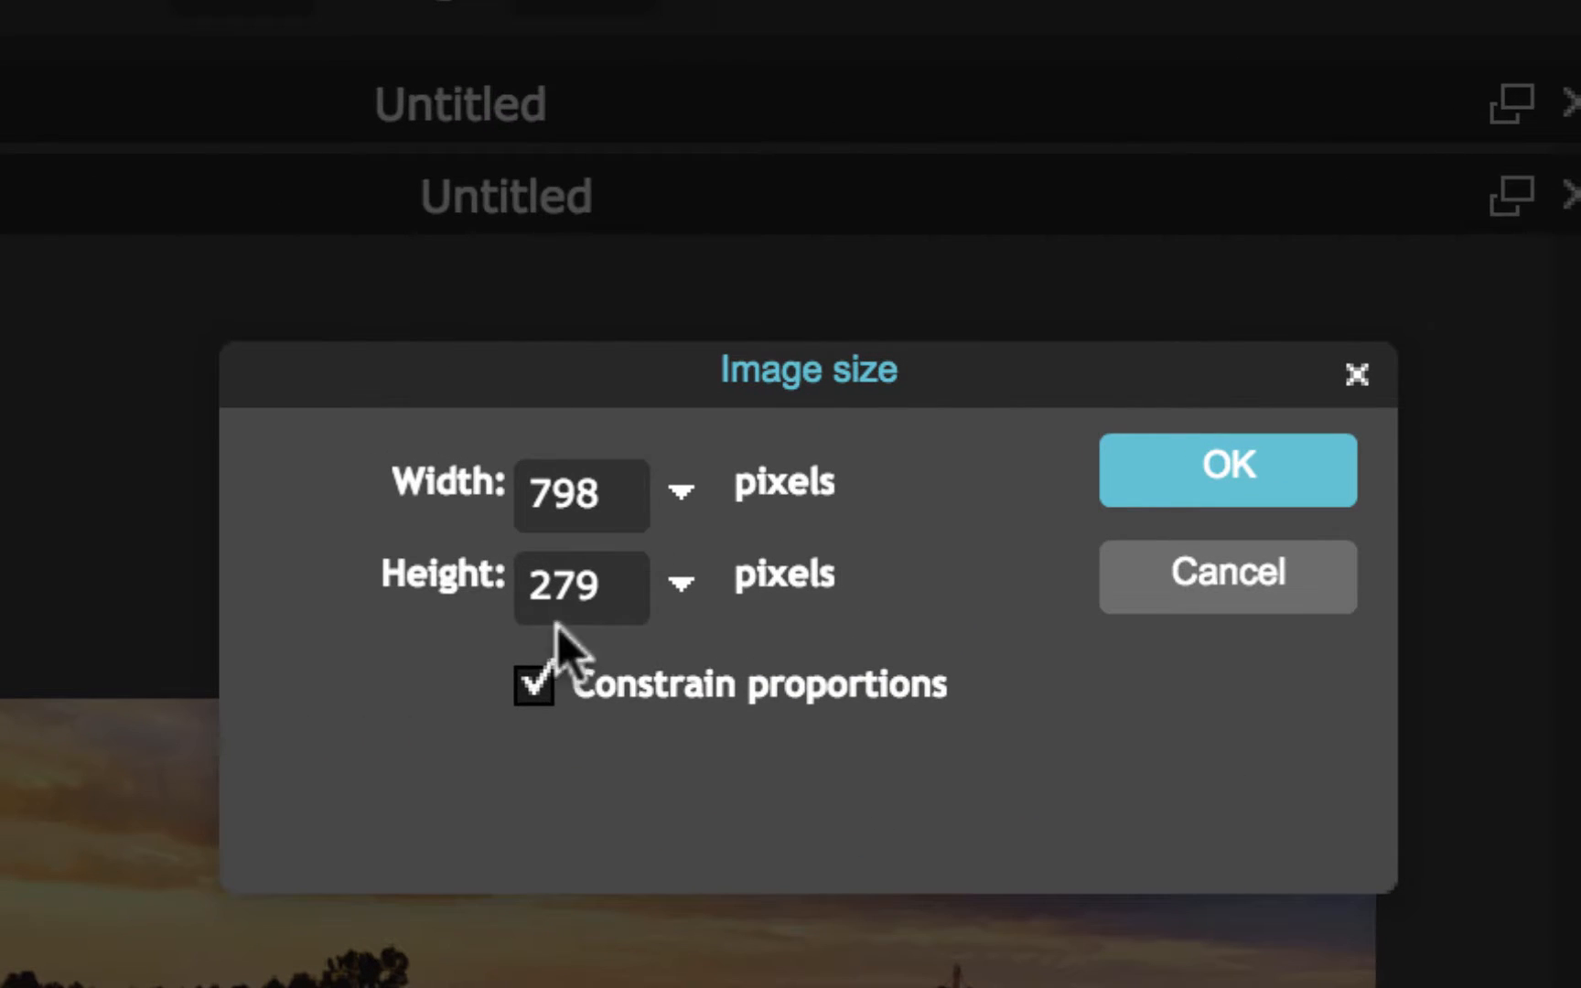
click(535, 684)
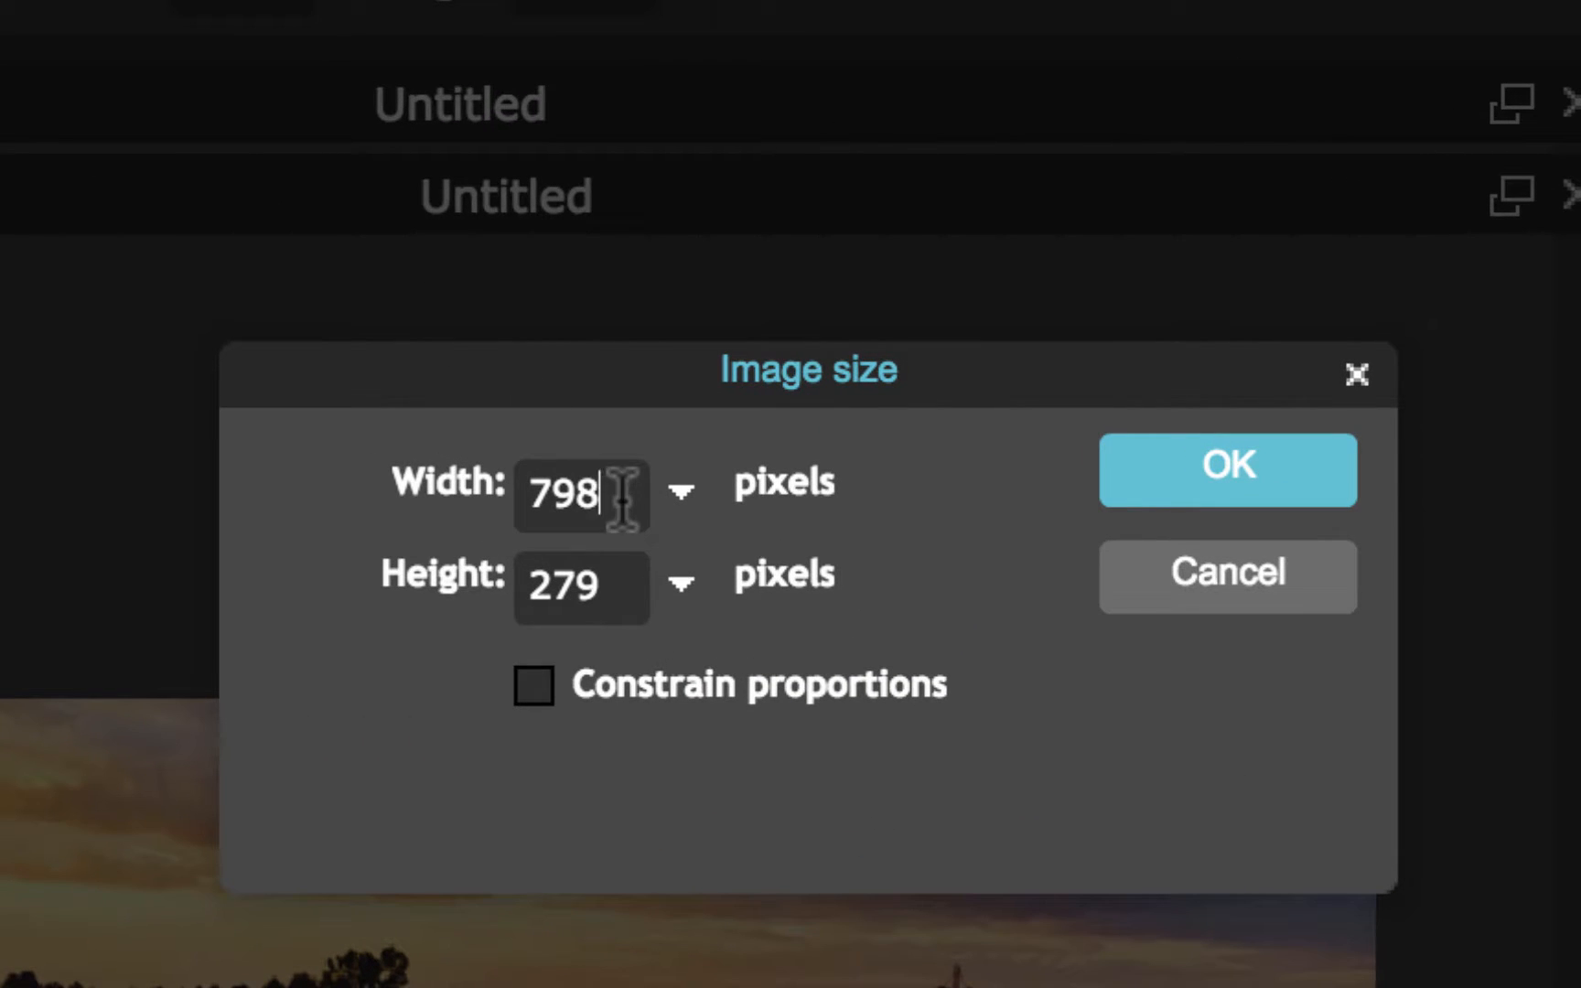
drag(618, 494, 385, 485)
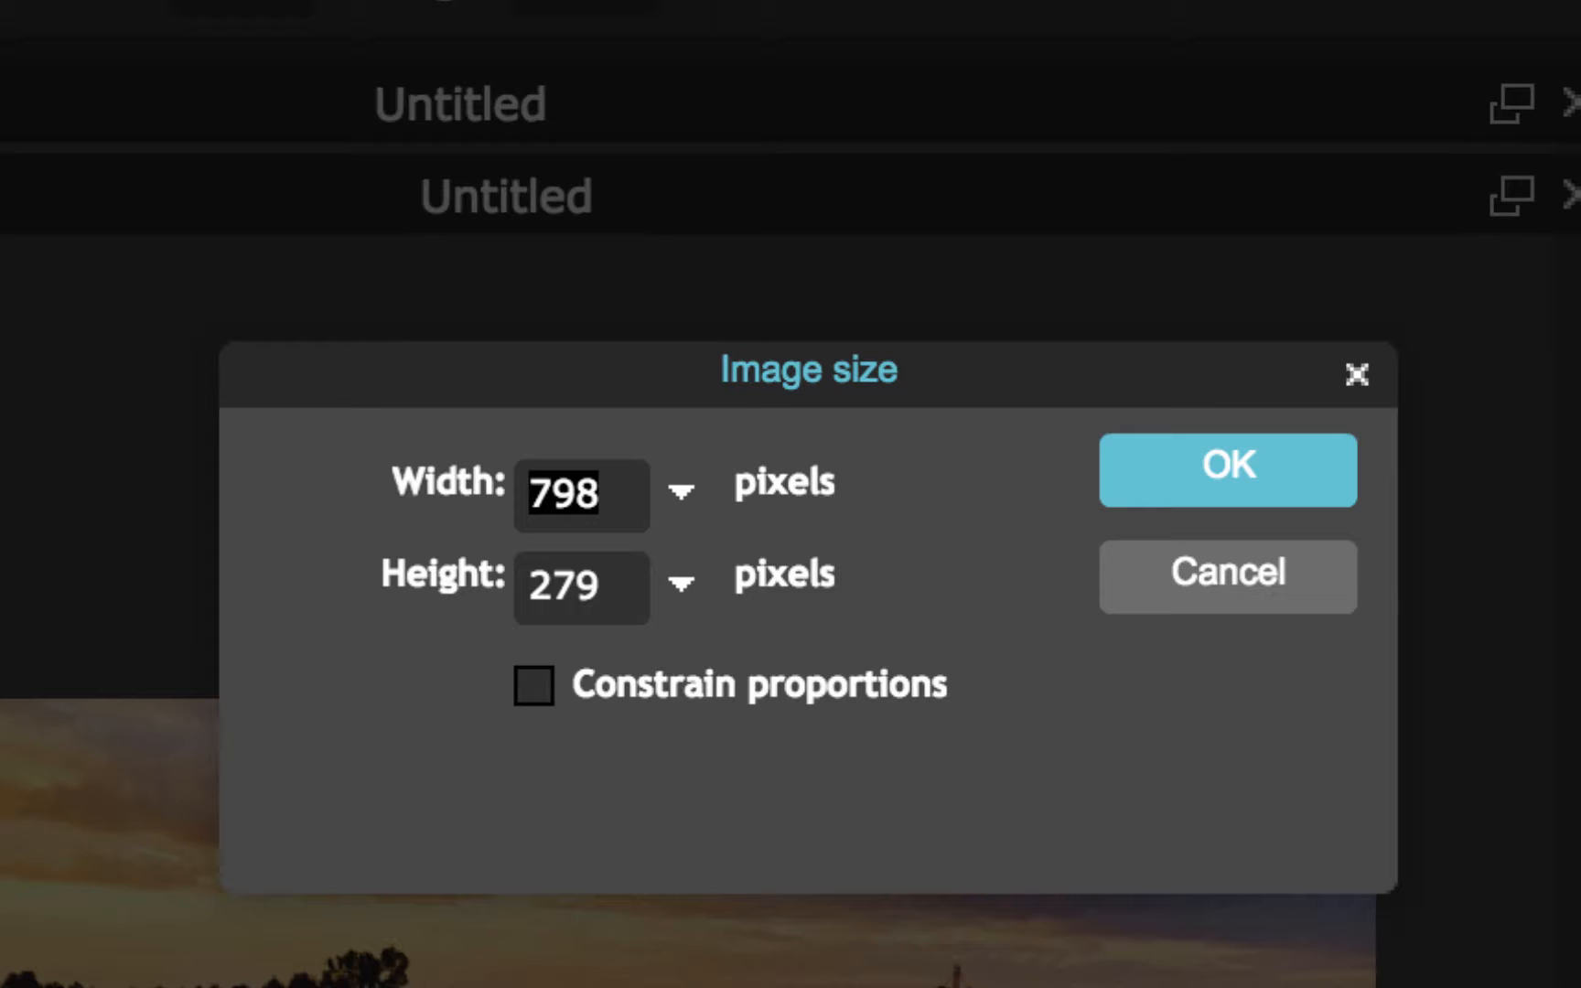
text(800)
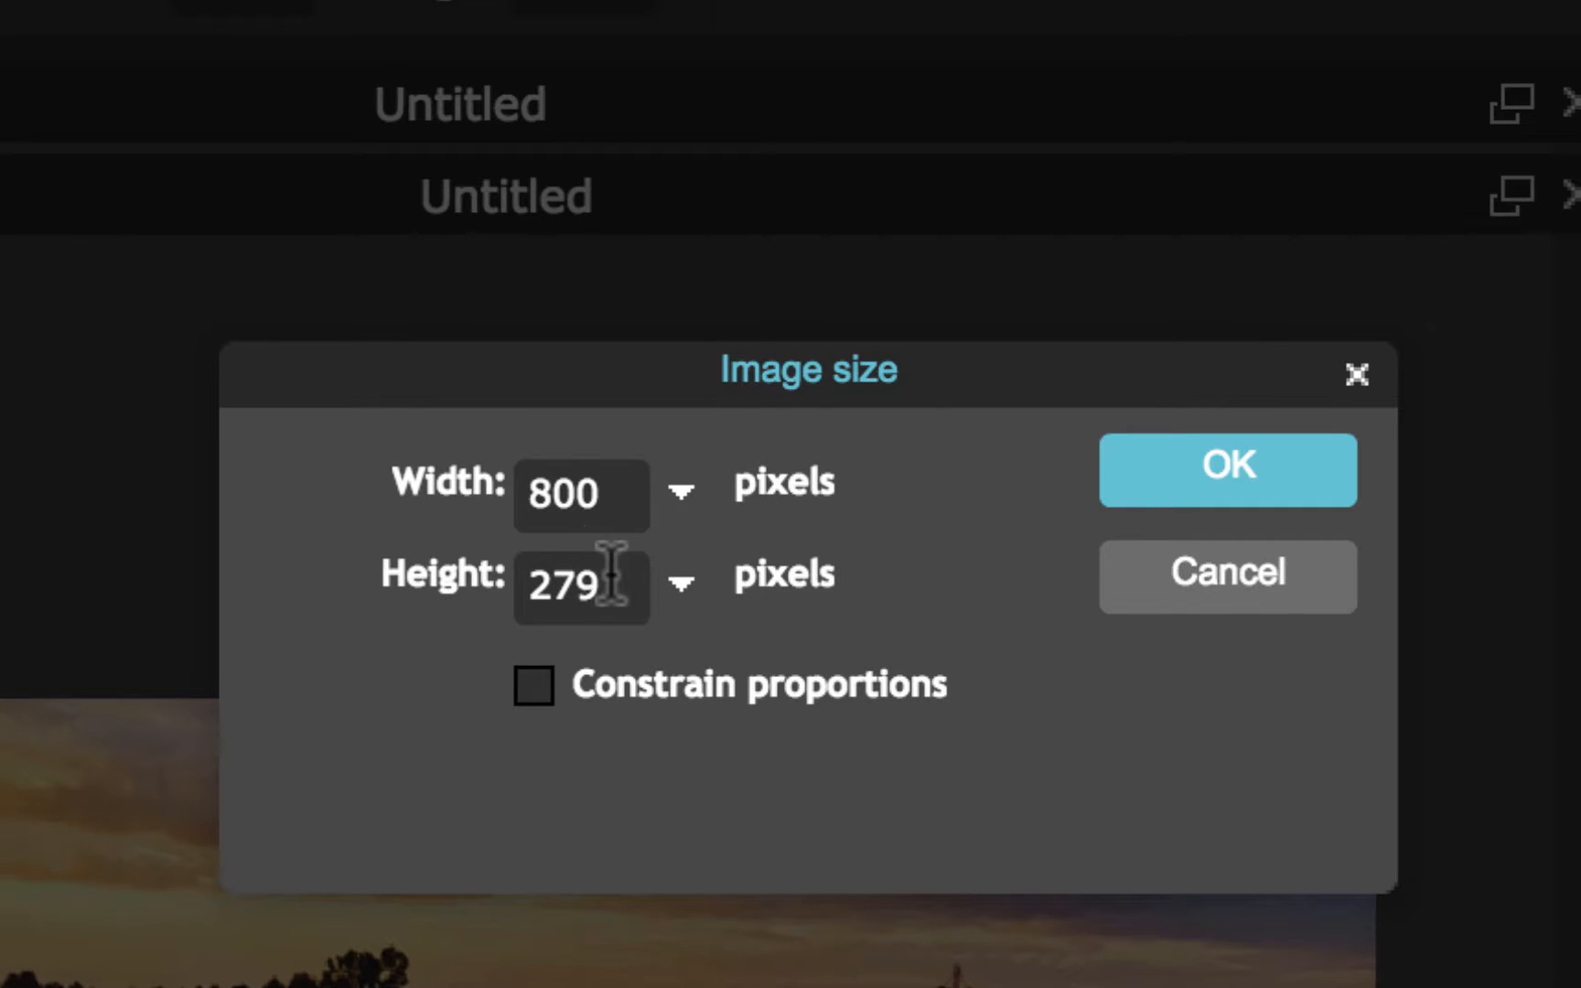
drag(618, 572, 370, 575)
text(2)
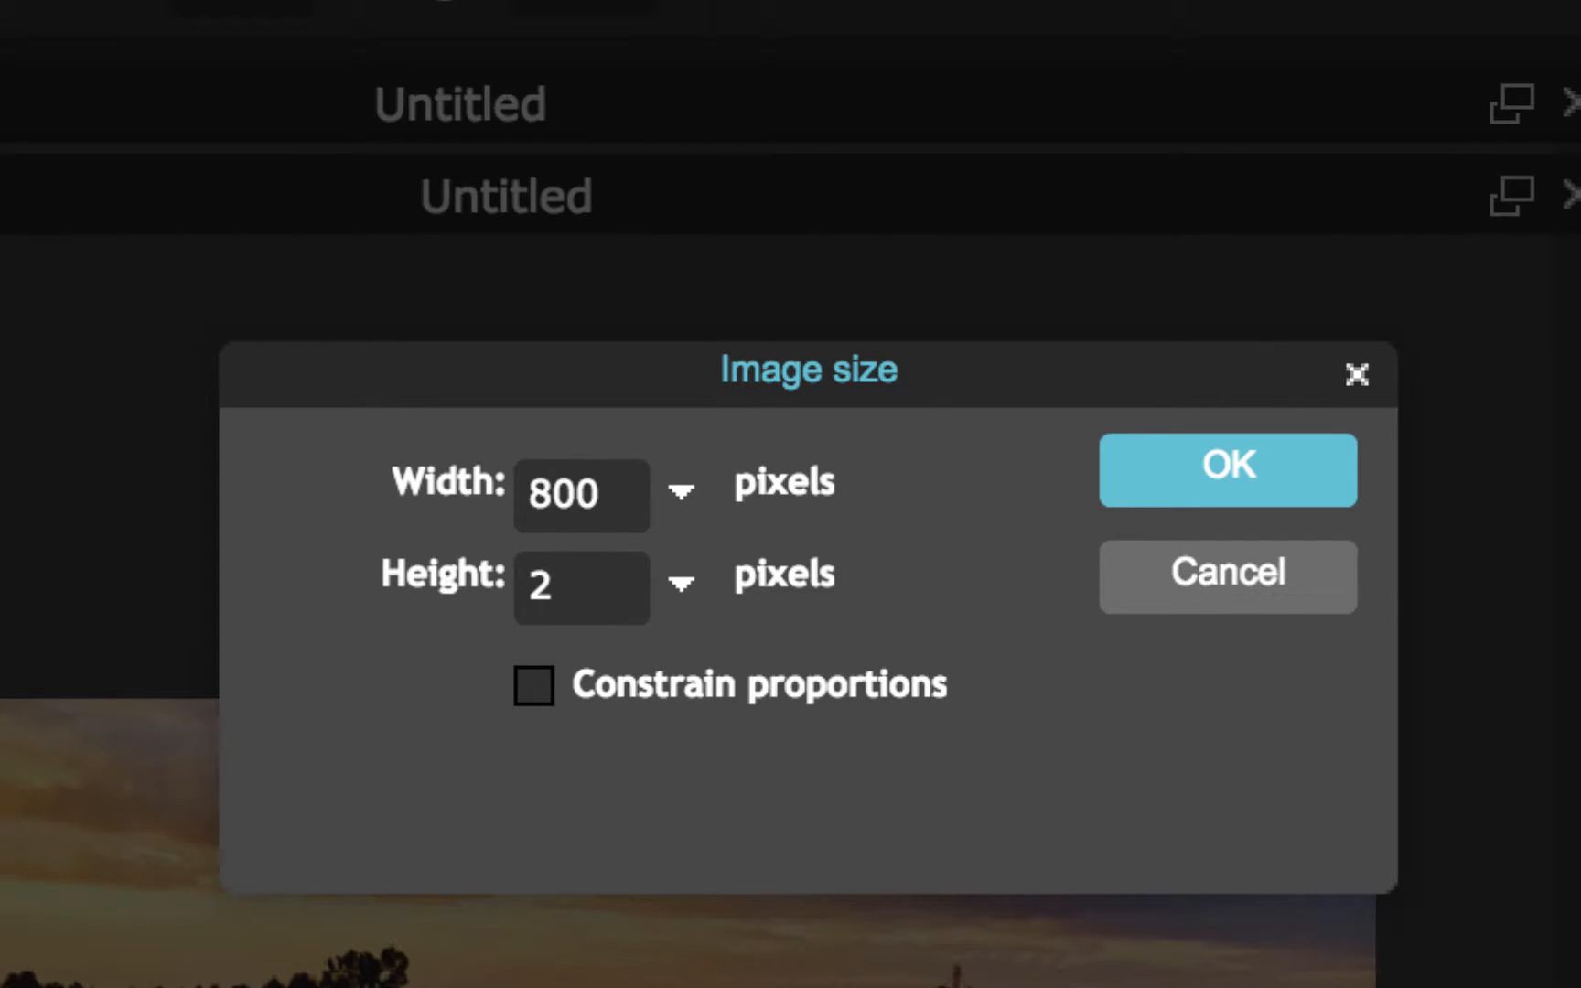
text(80)
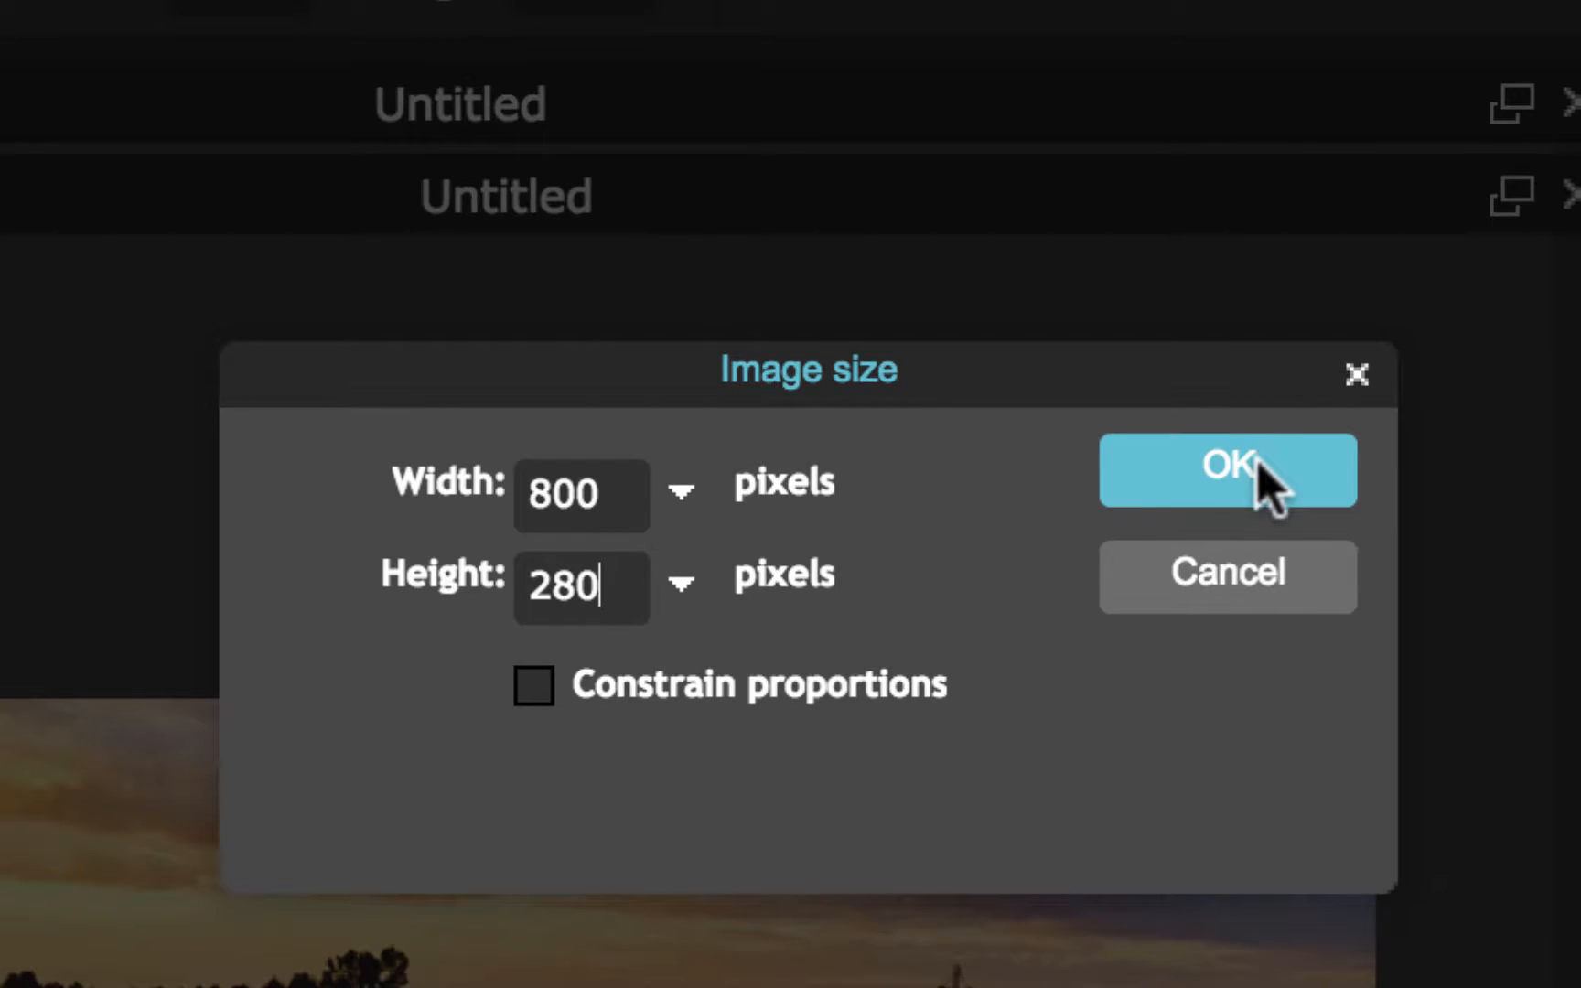
click(1256, 462)
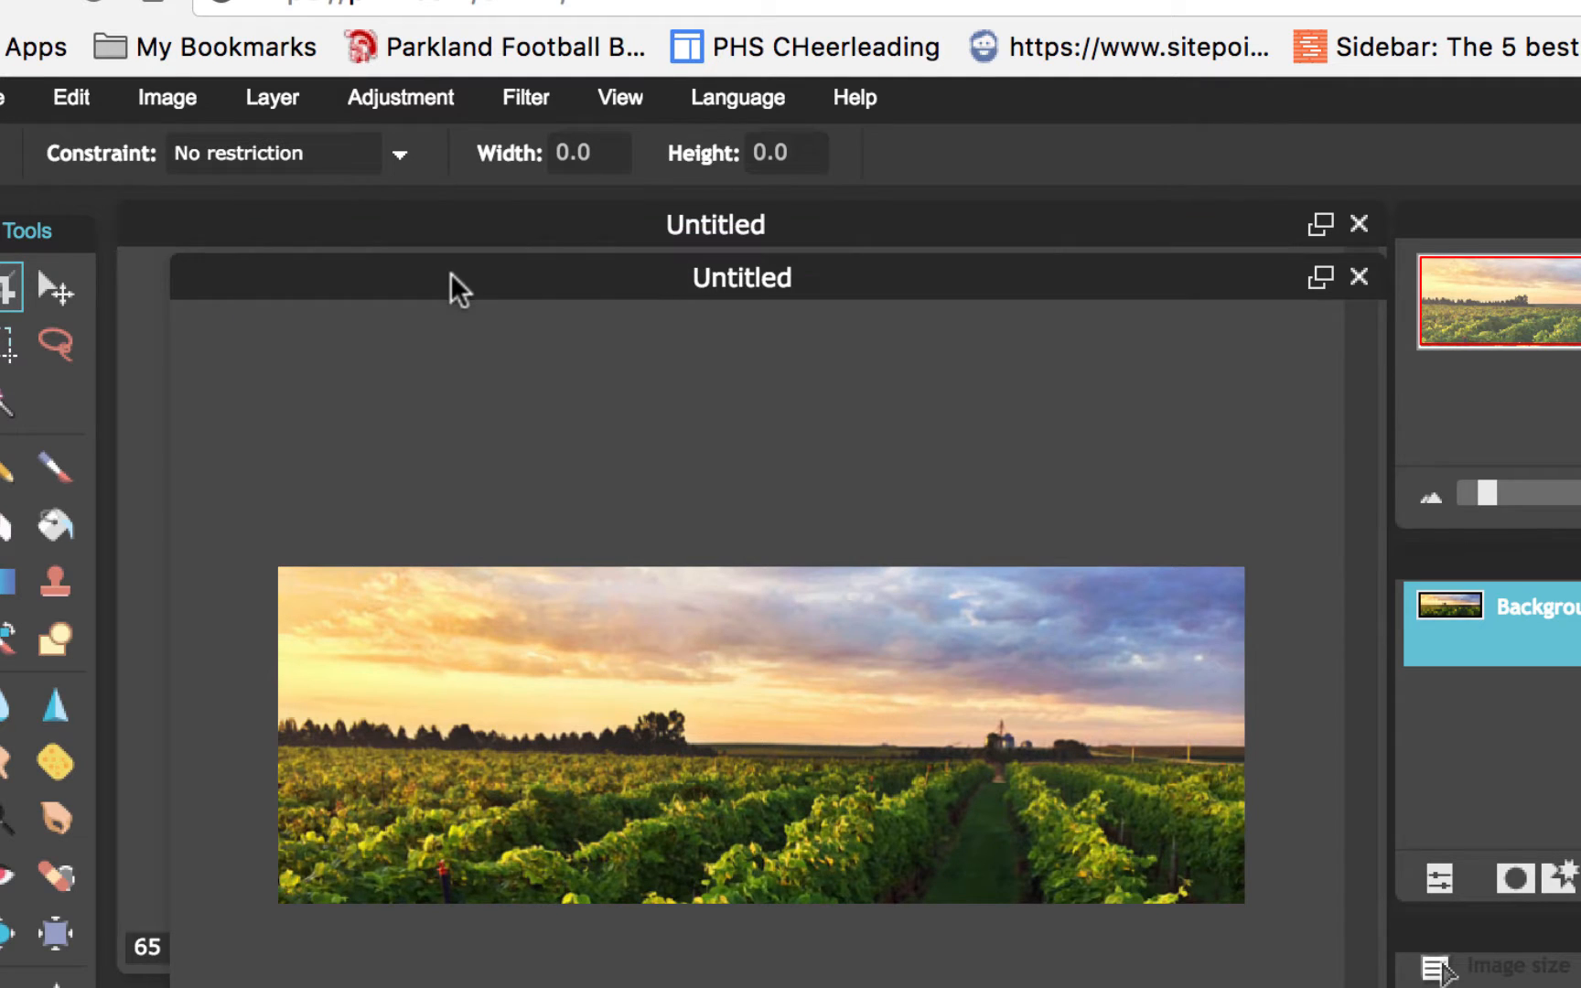
Close the beach image behind the vineyard image without saving it, and move the vineyard image window back up
drag(449, 272, 506, 372)
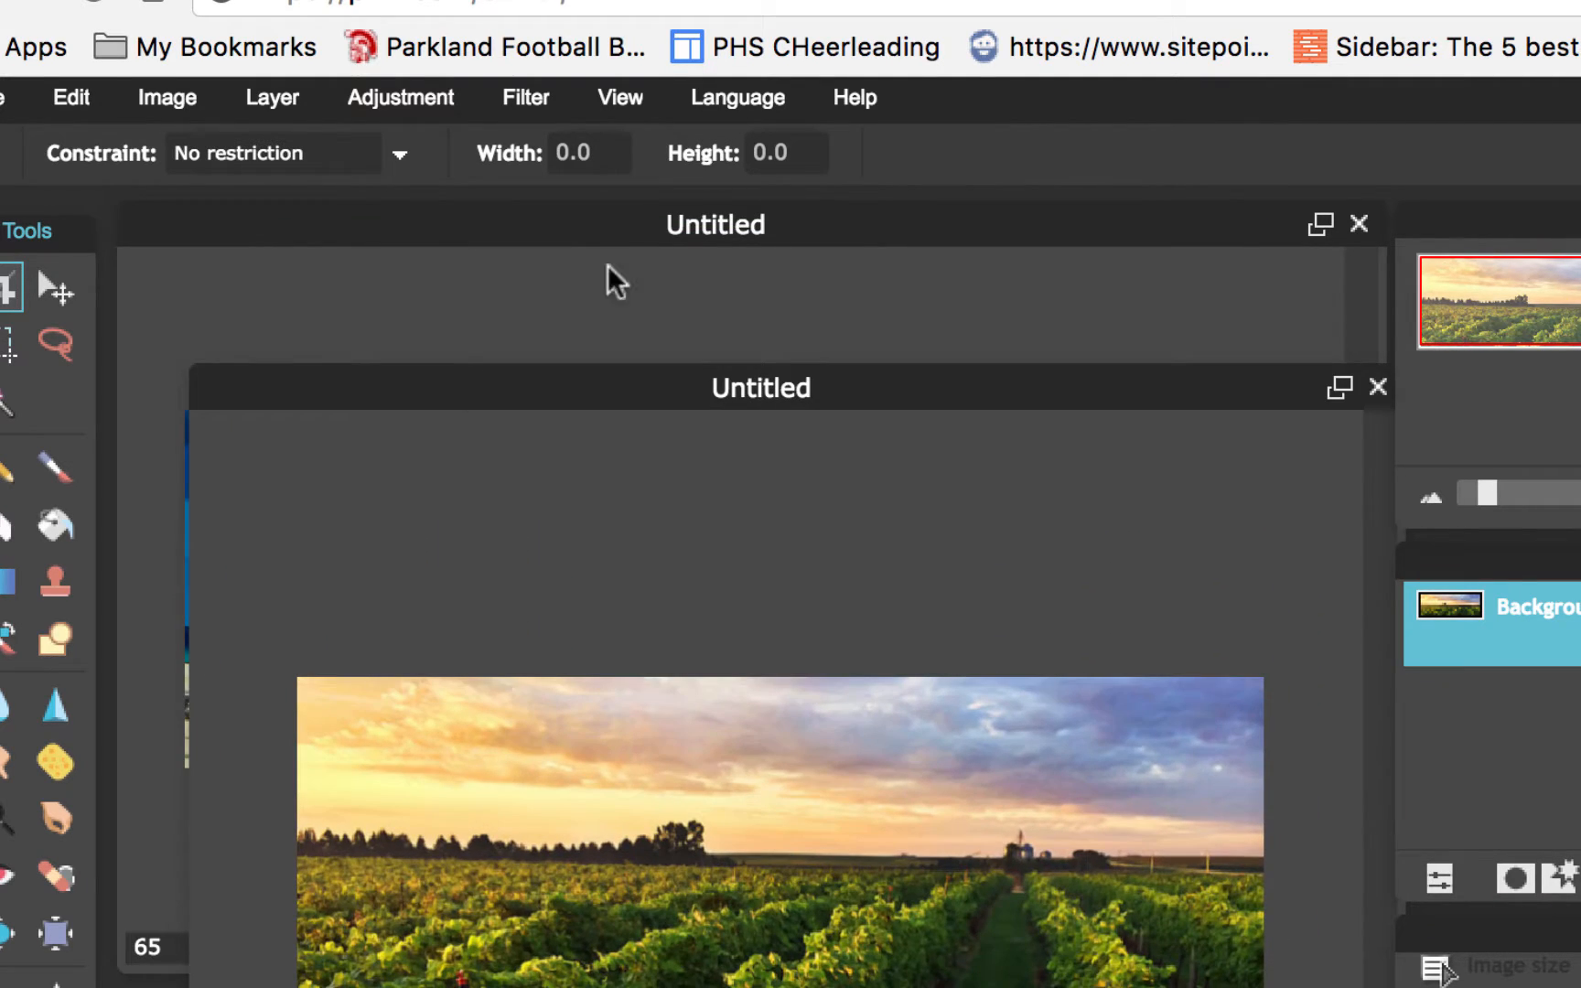
click(1359, 223)
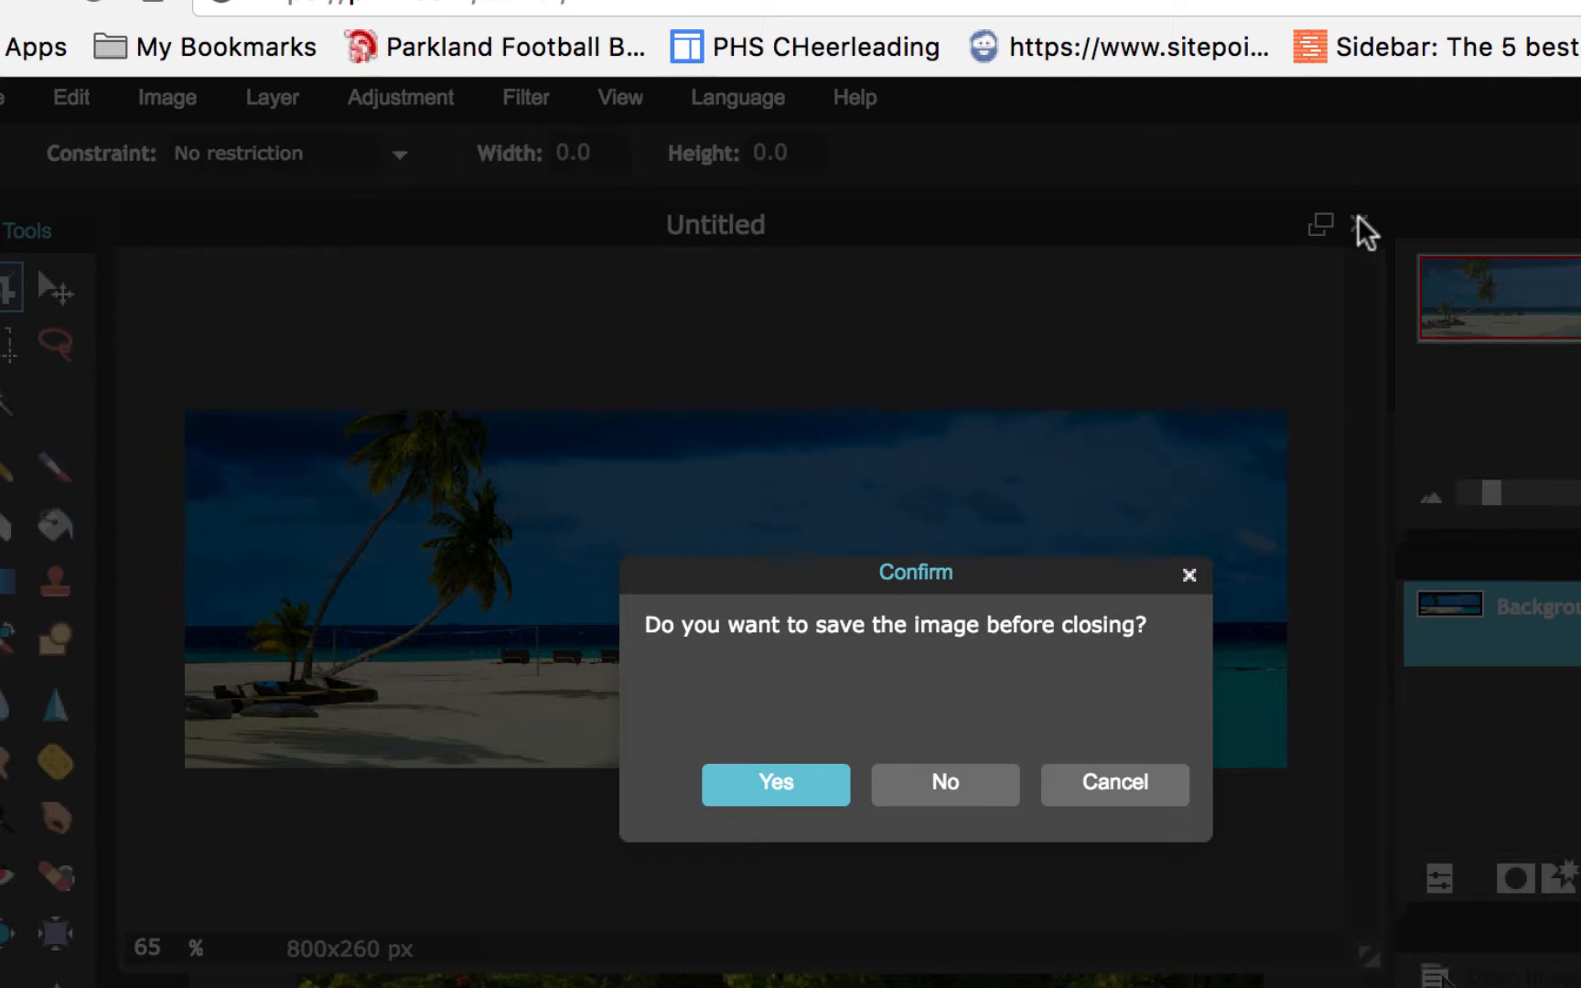
click(948, 780)
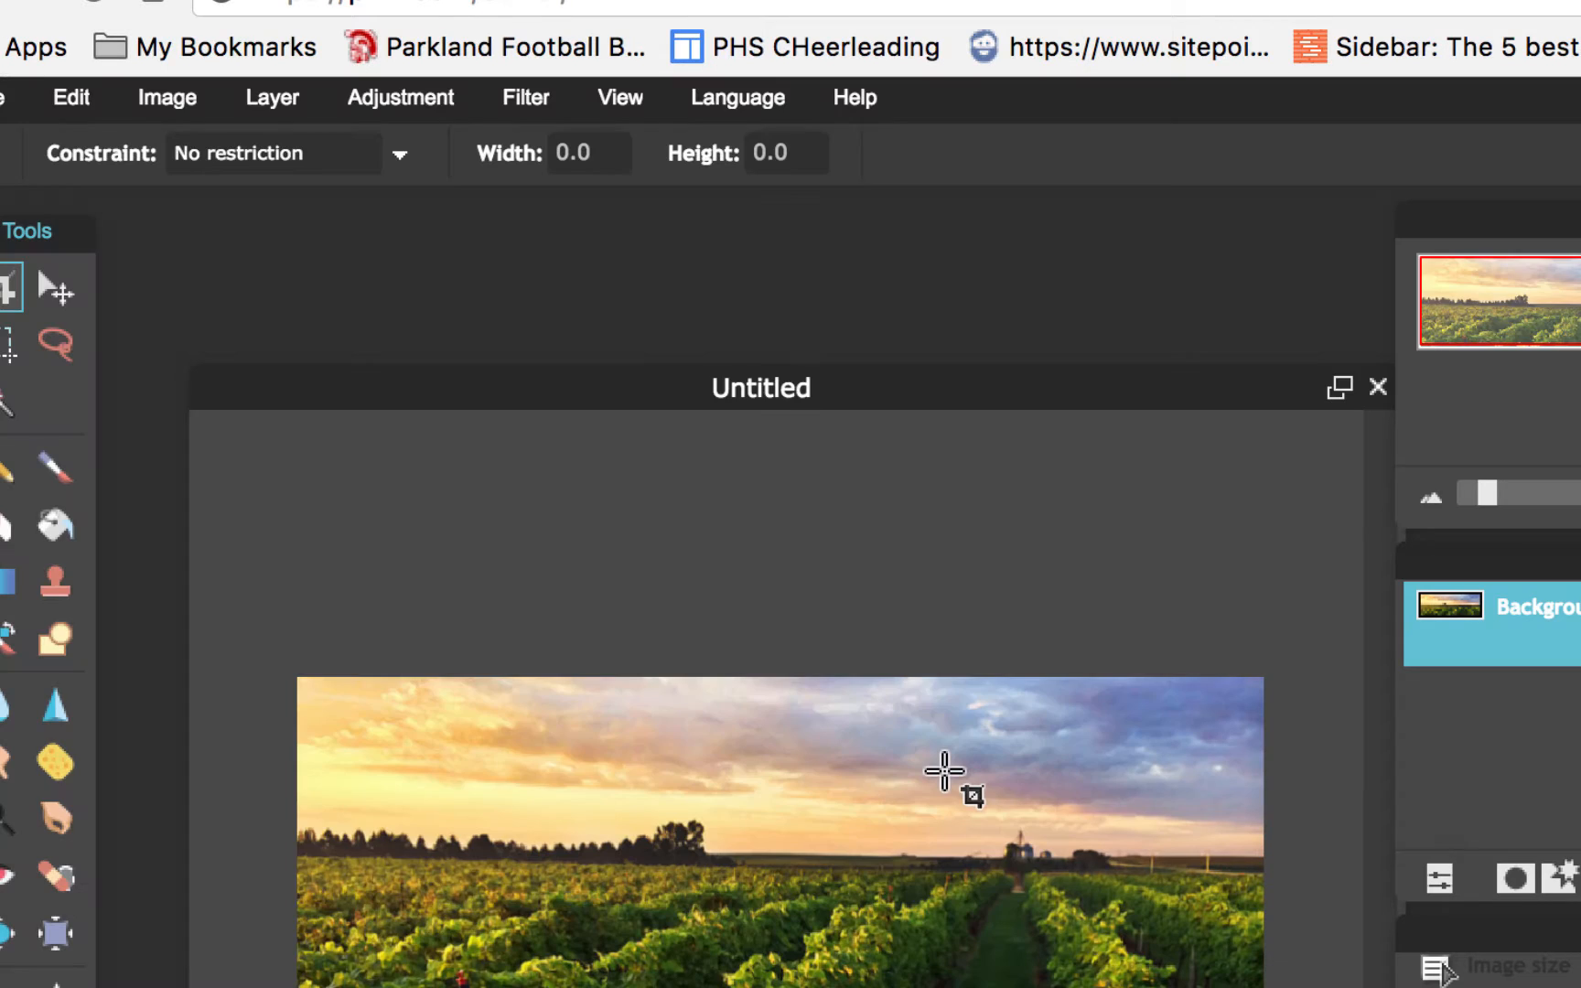
drag(906, 375, 863, 199)
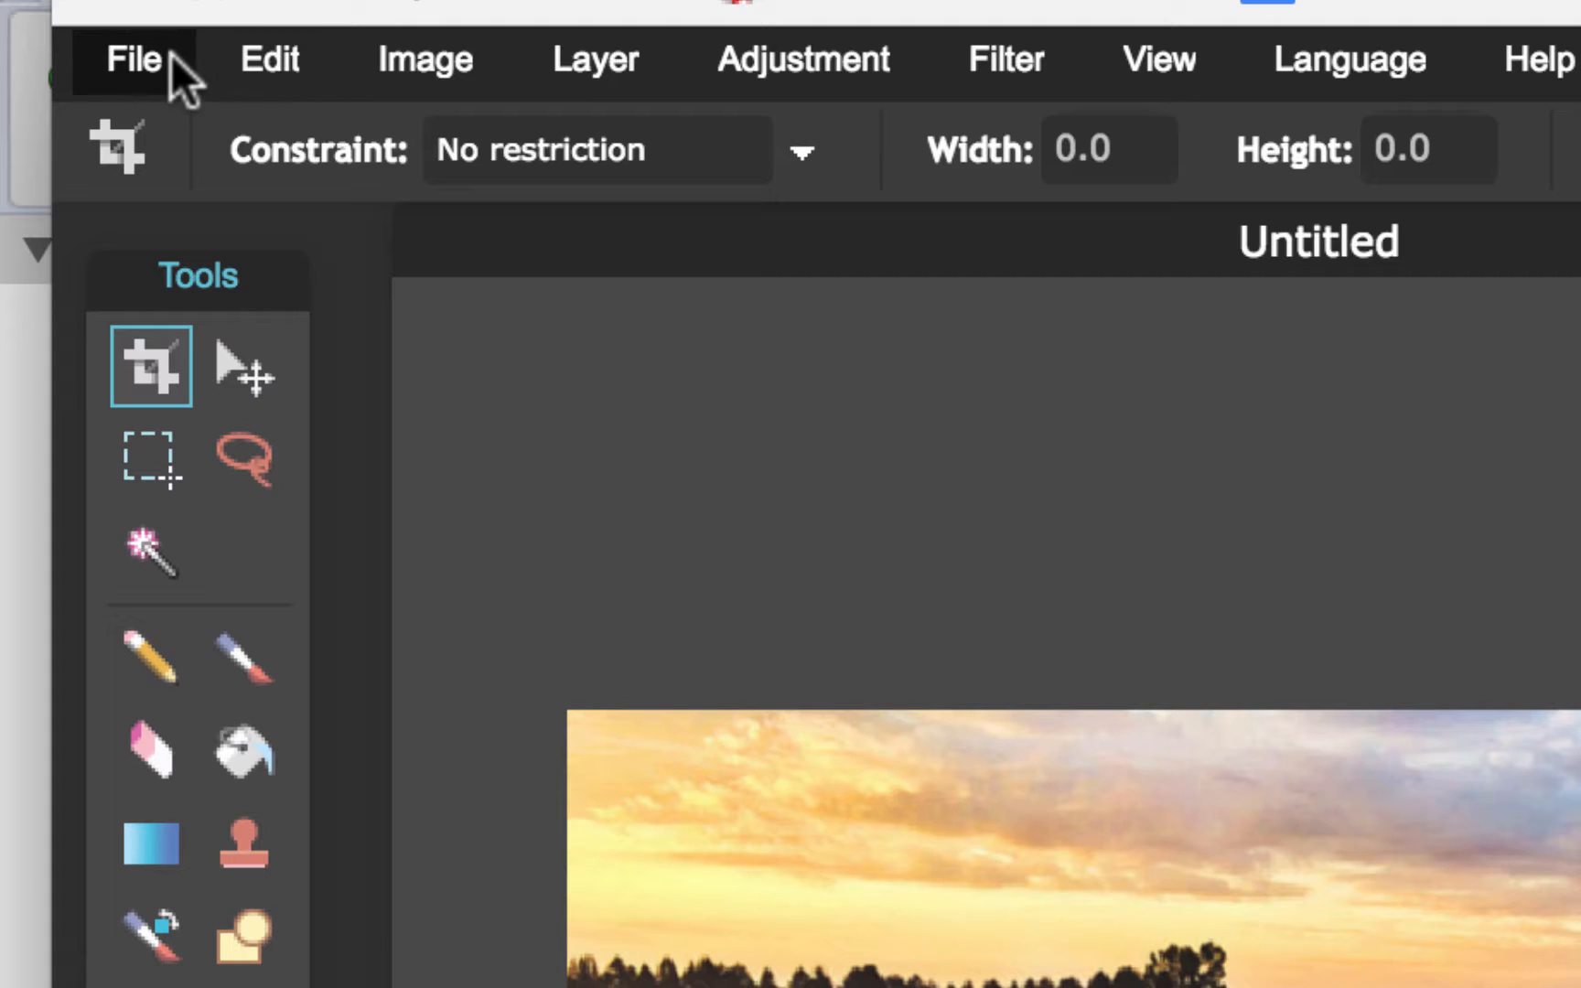
Save the vineyard image to the computer as a JPEG named ex4-header at quality 80 in the images folder inside ex4
click(144, 64)
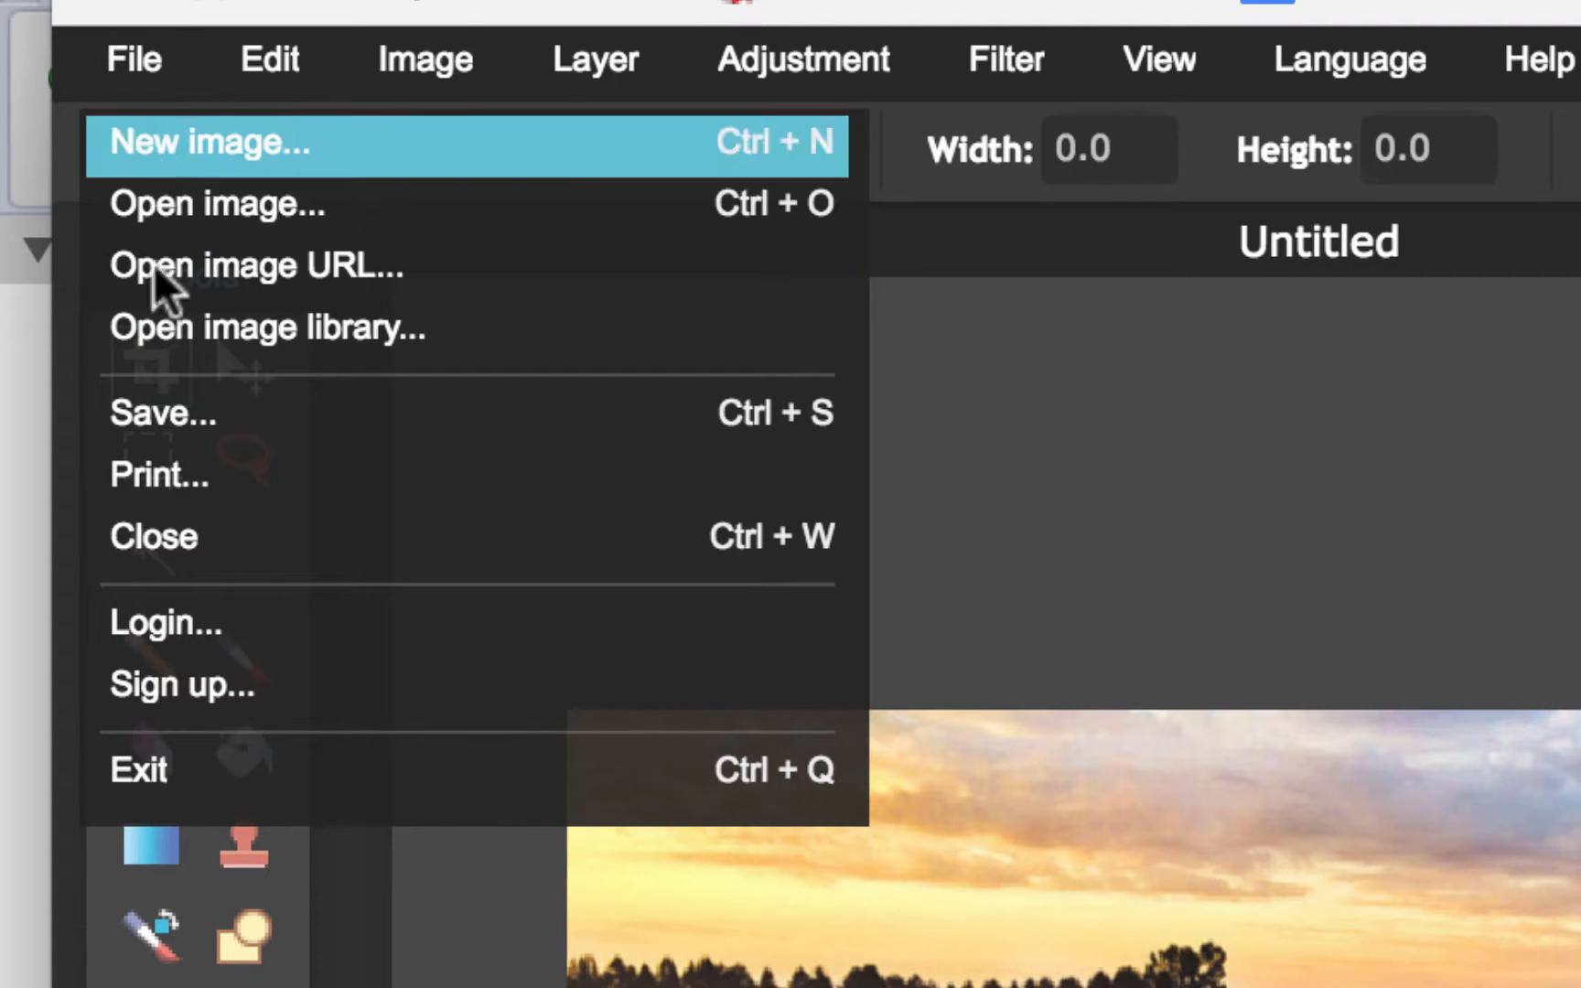
click(165, 400)
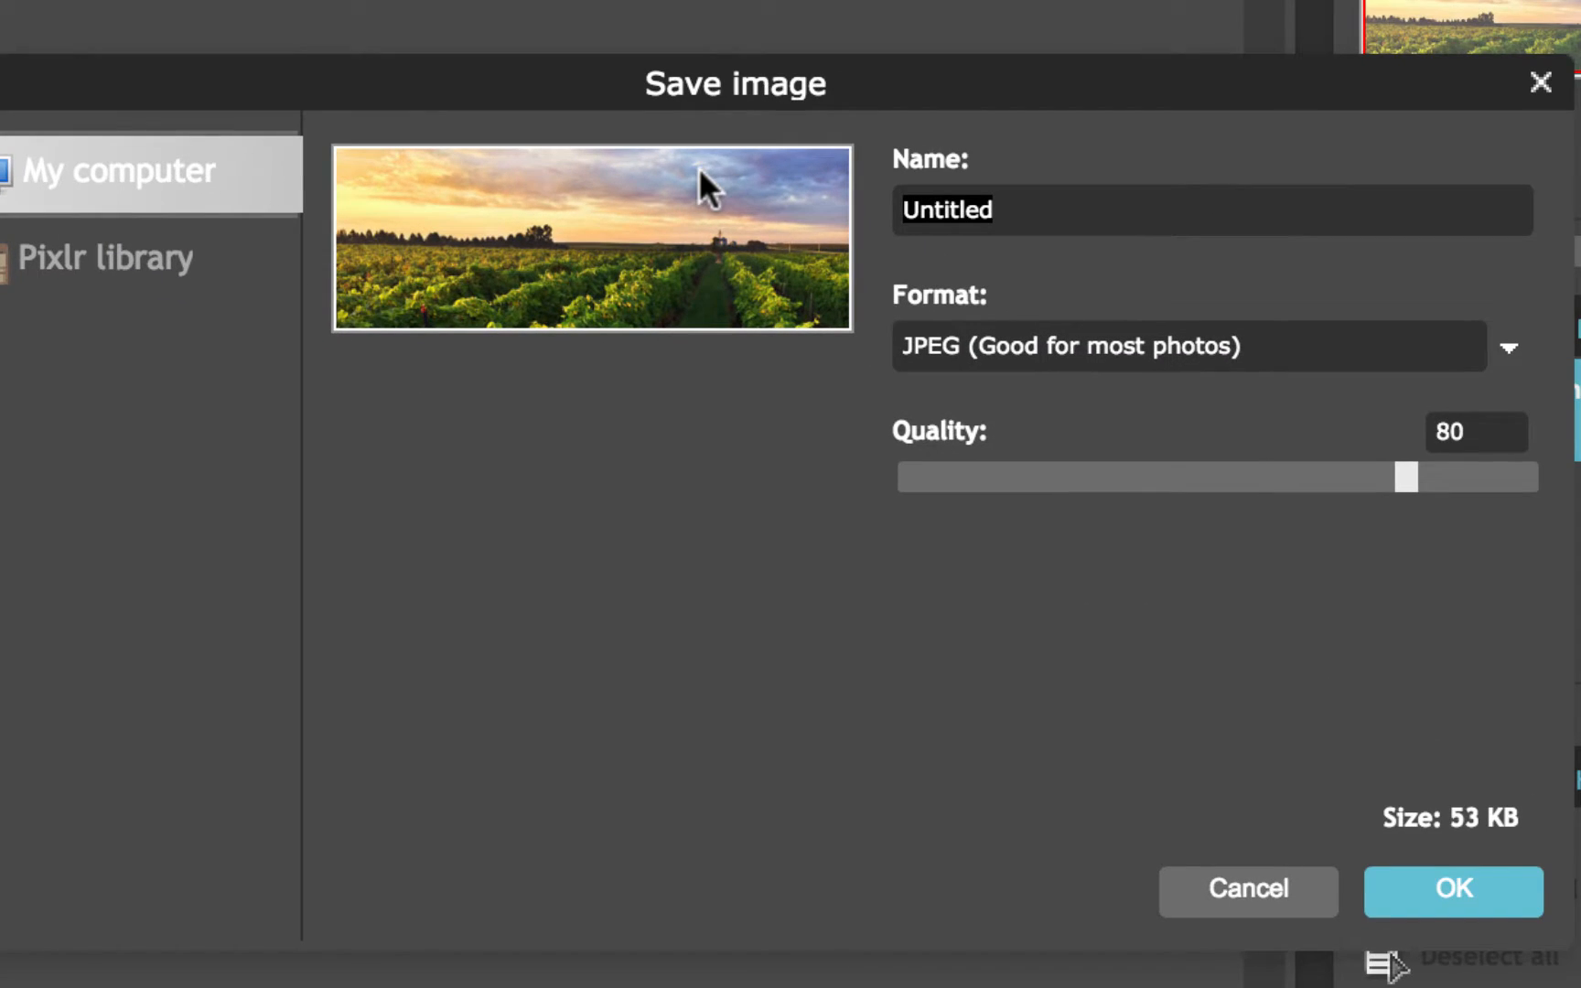
text(ex)
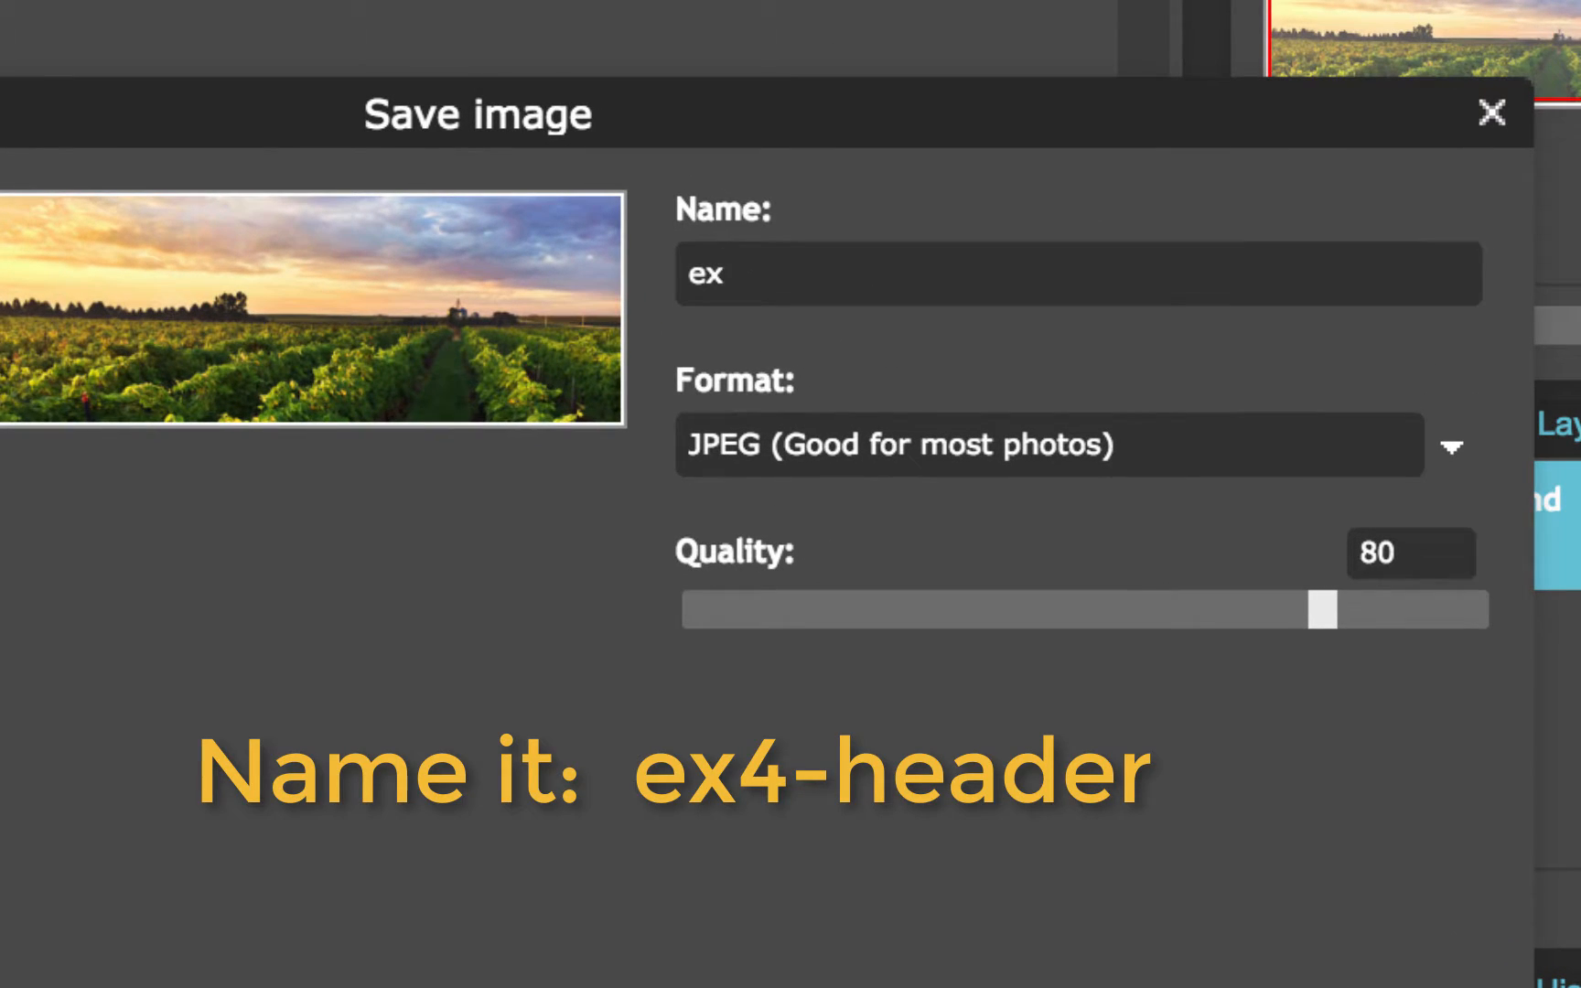
text(4-heade)
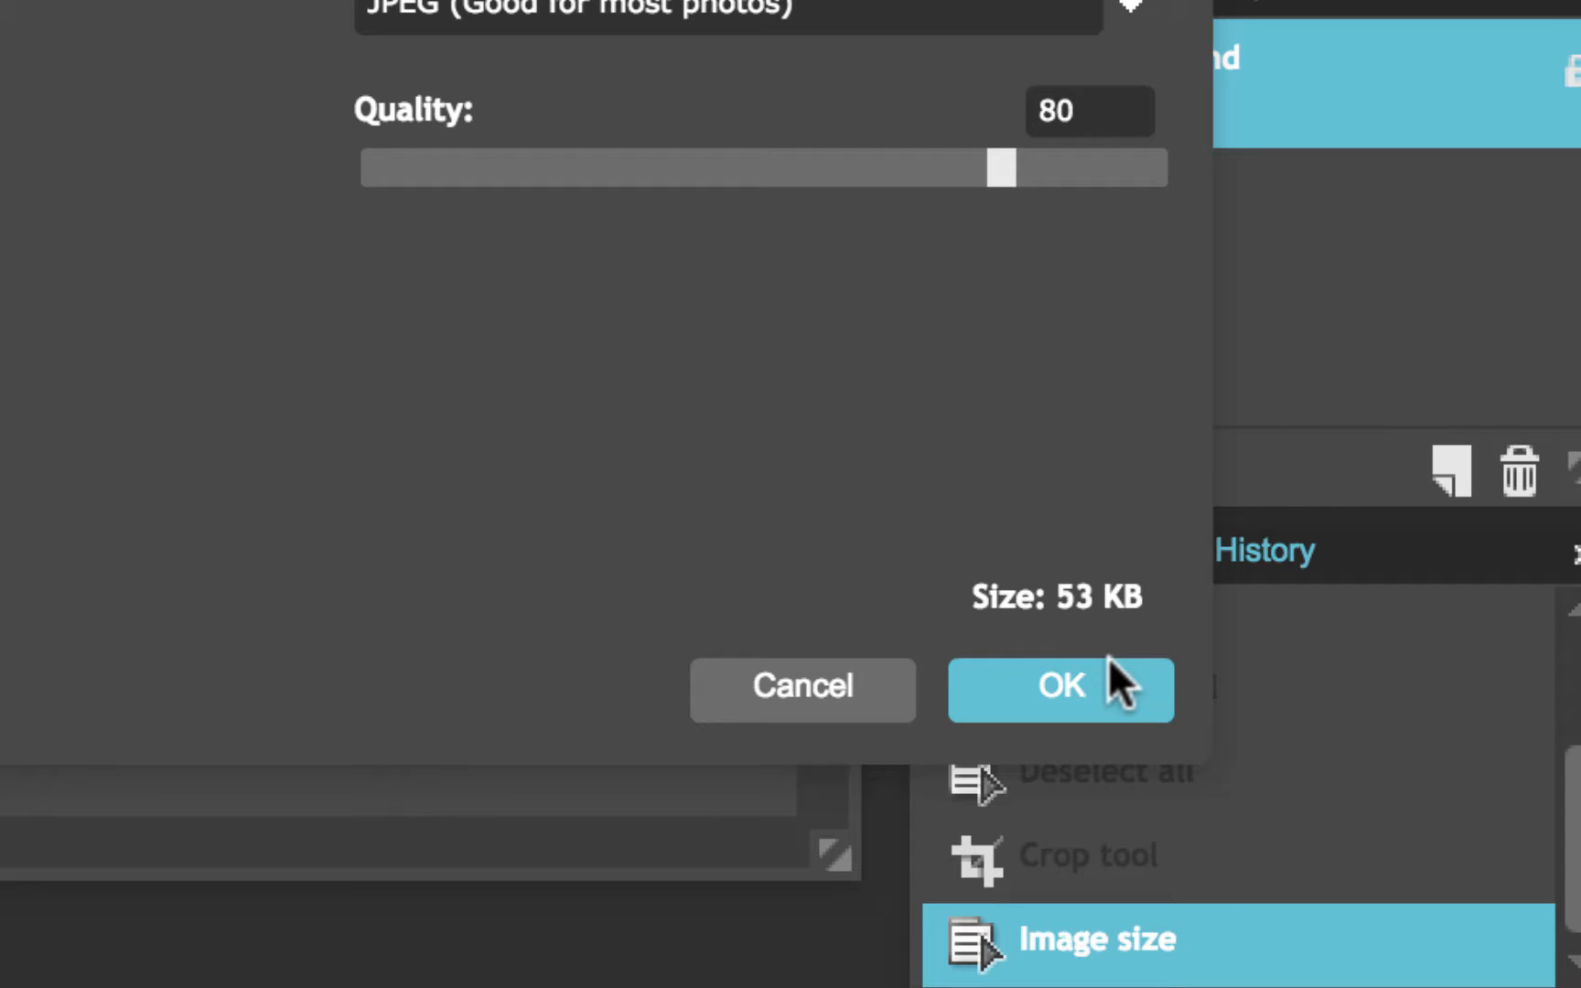
click(1089, 686)
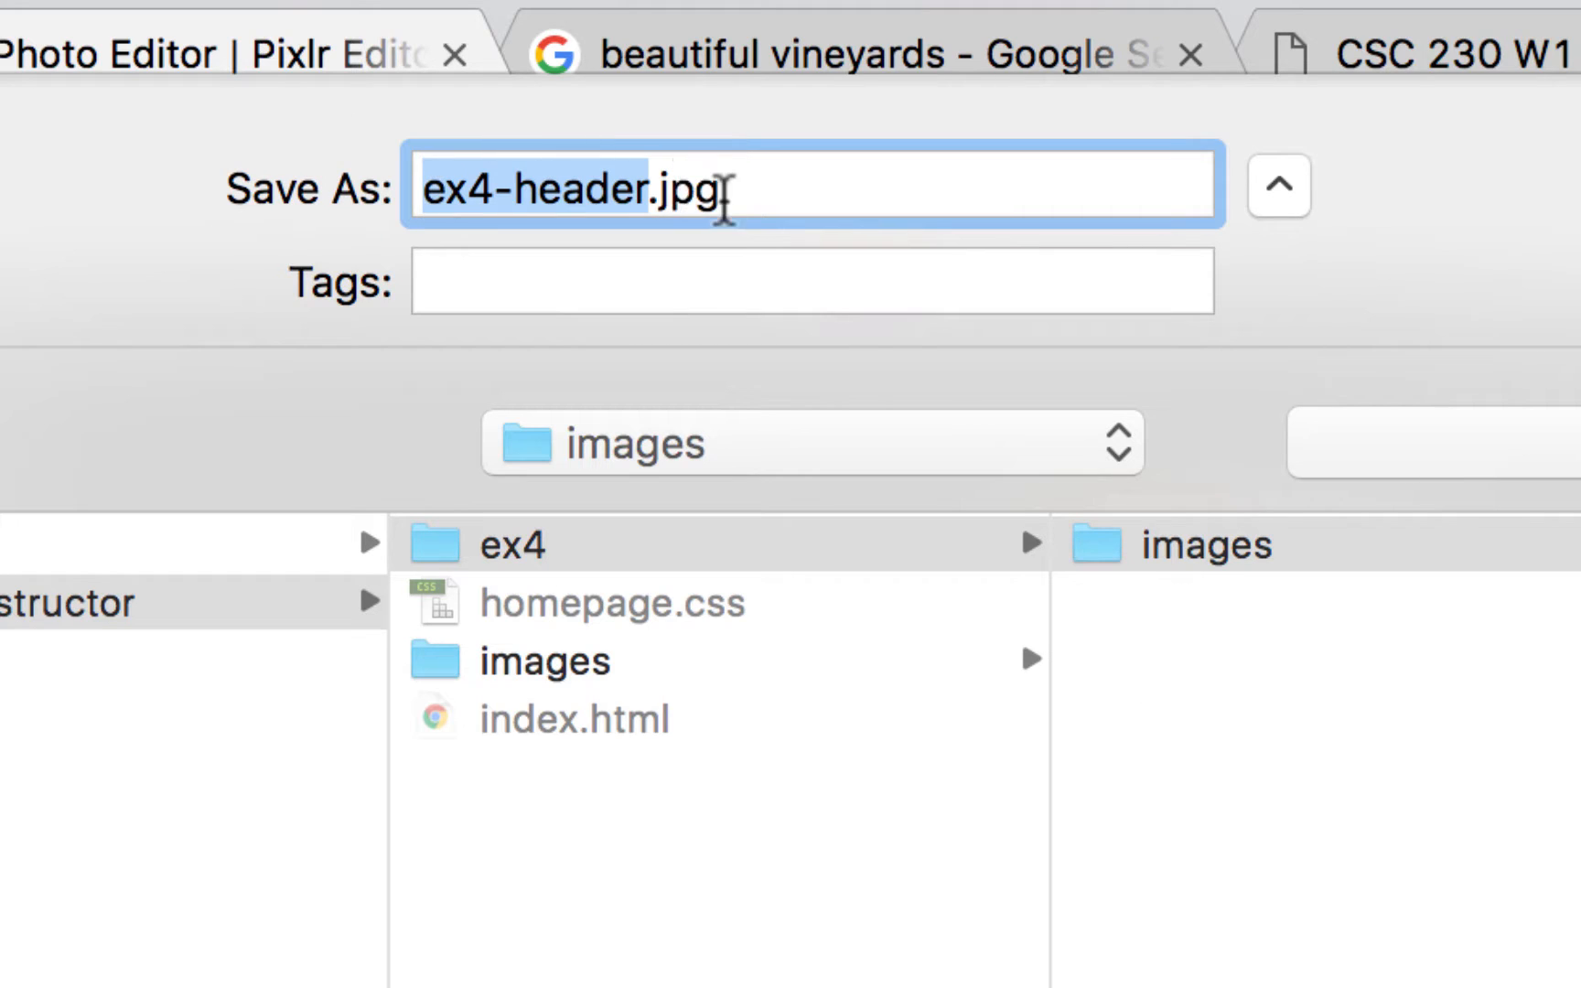
click(1224, 567)
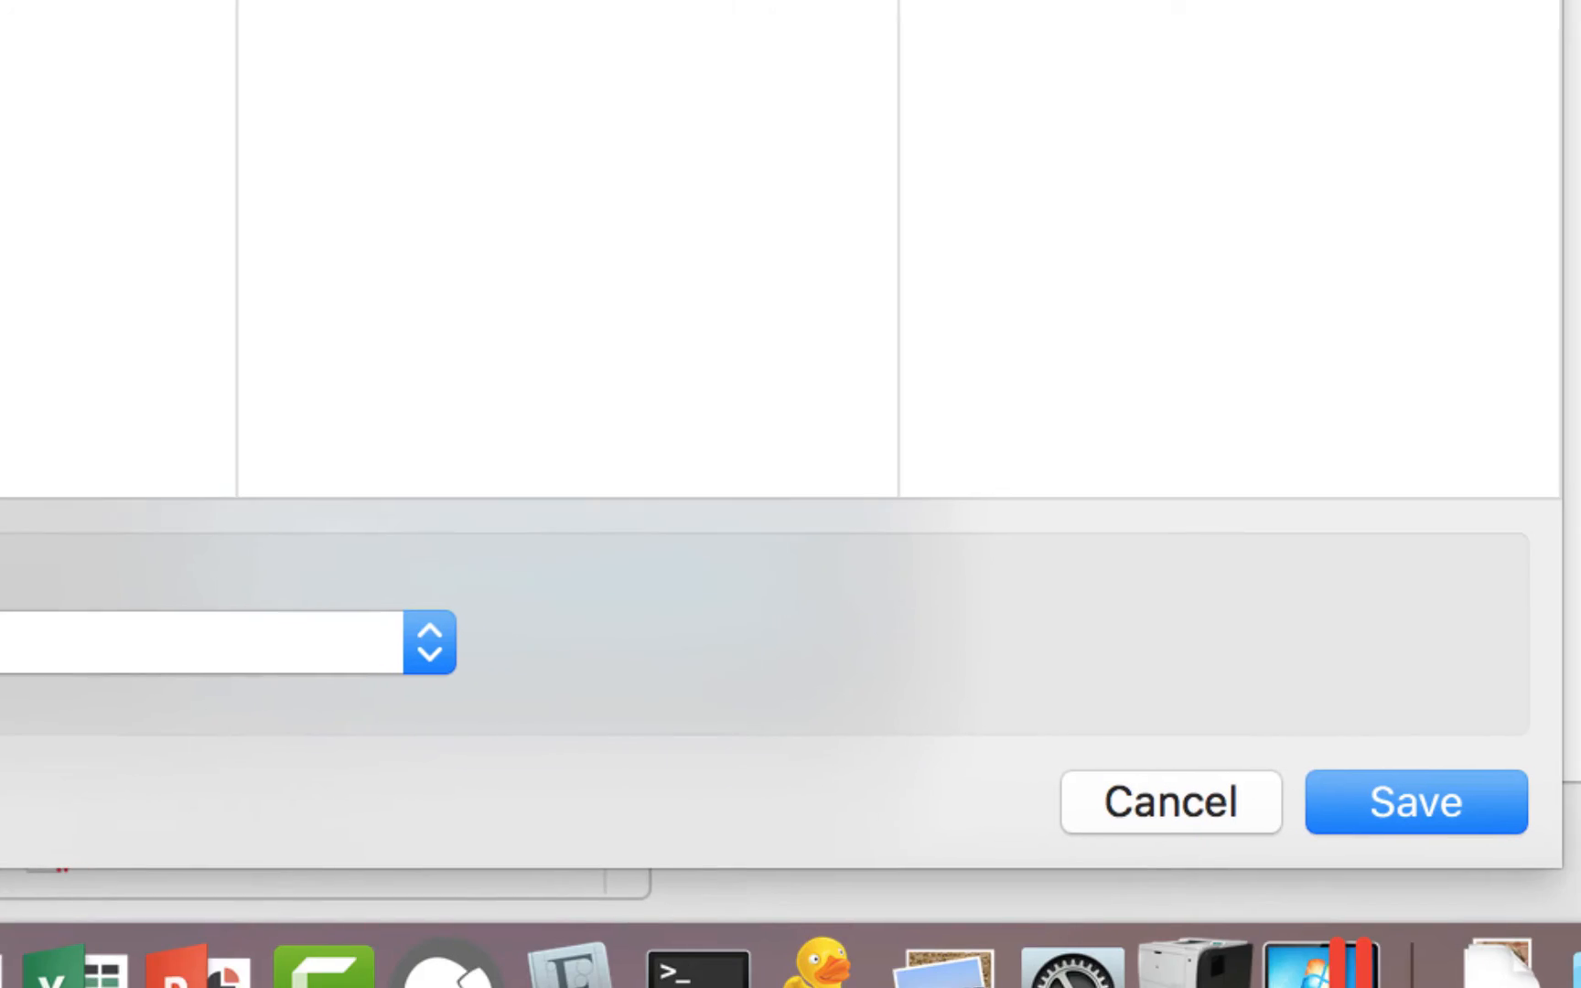
click(1372, 768)
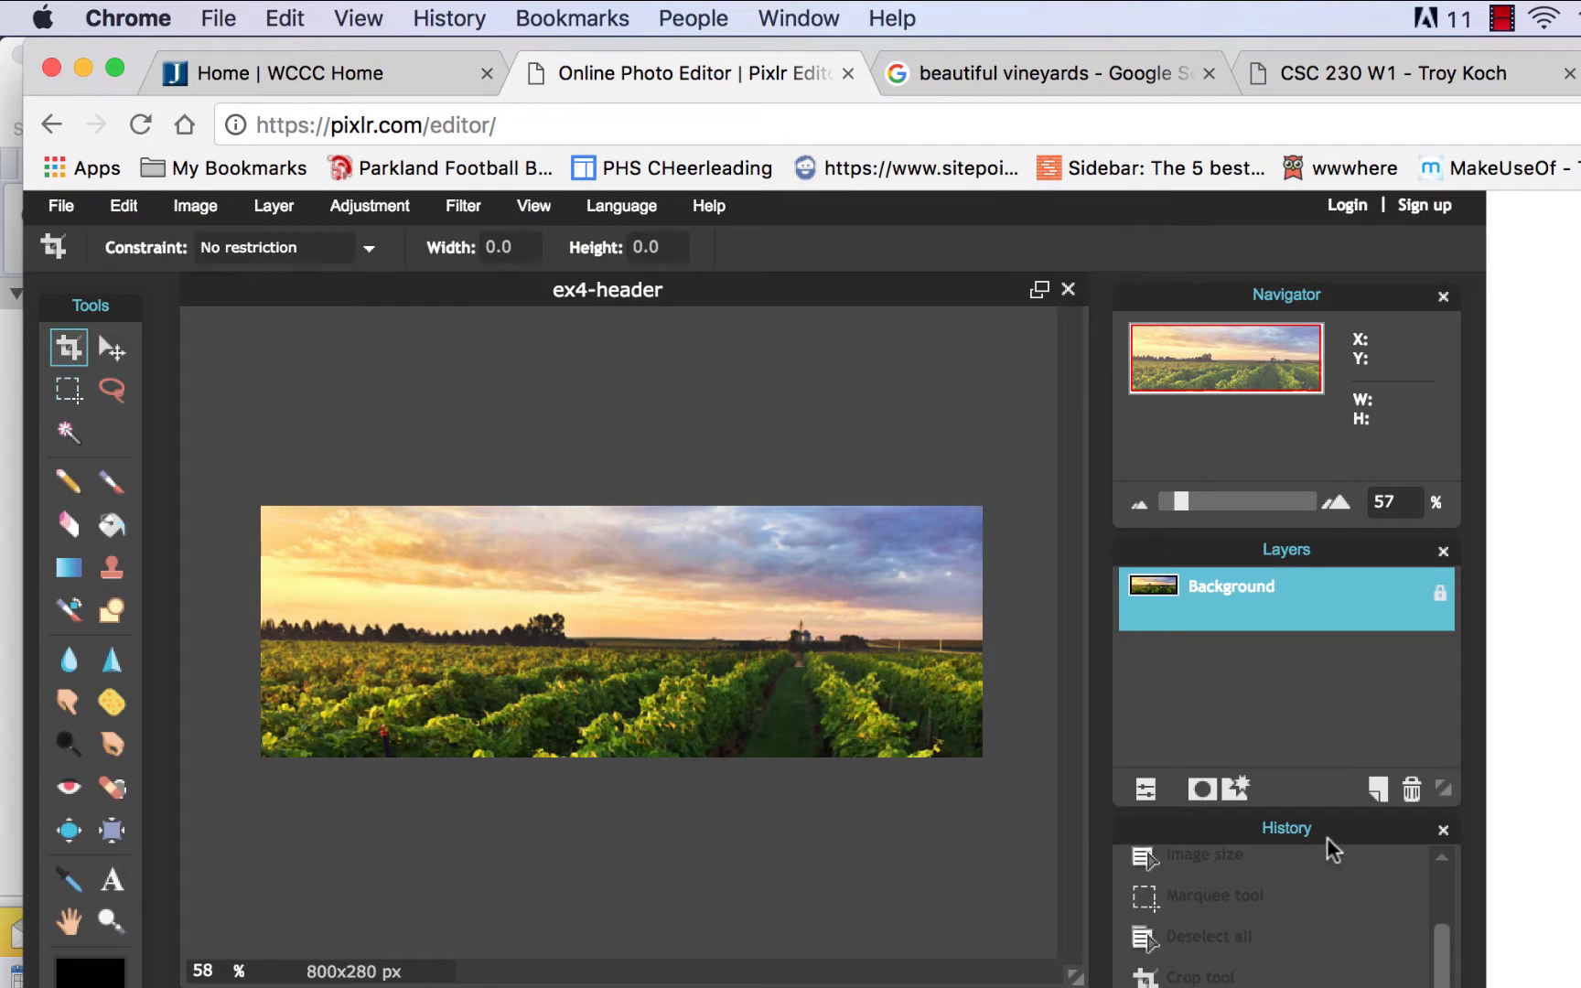
Close the ex4-header image without saving it again and return to the beautiful vineyards image results
click(1069, 289)
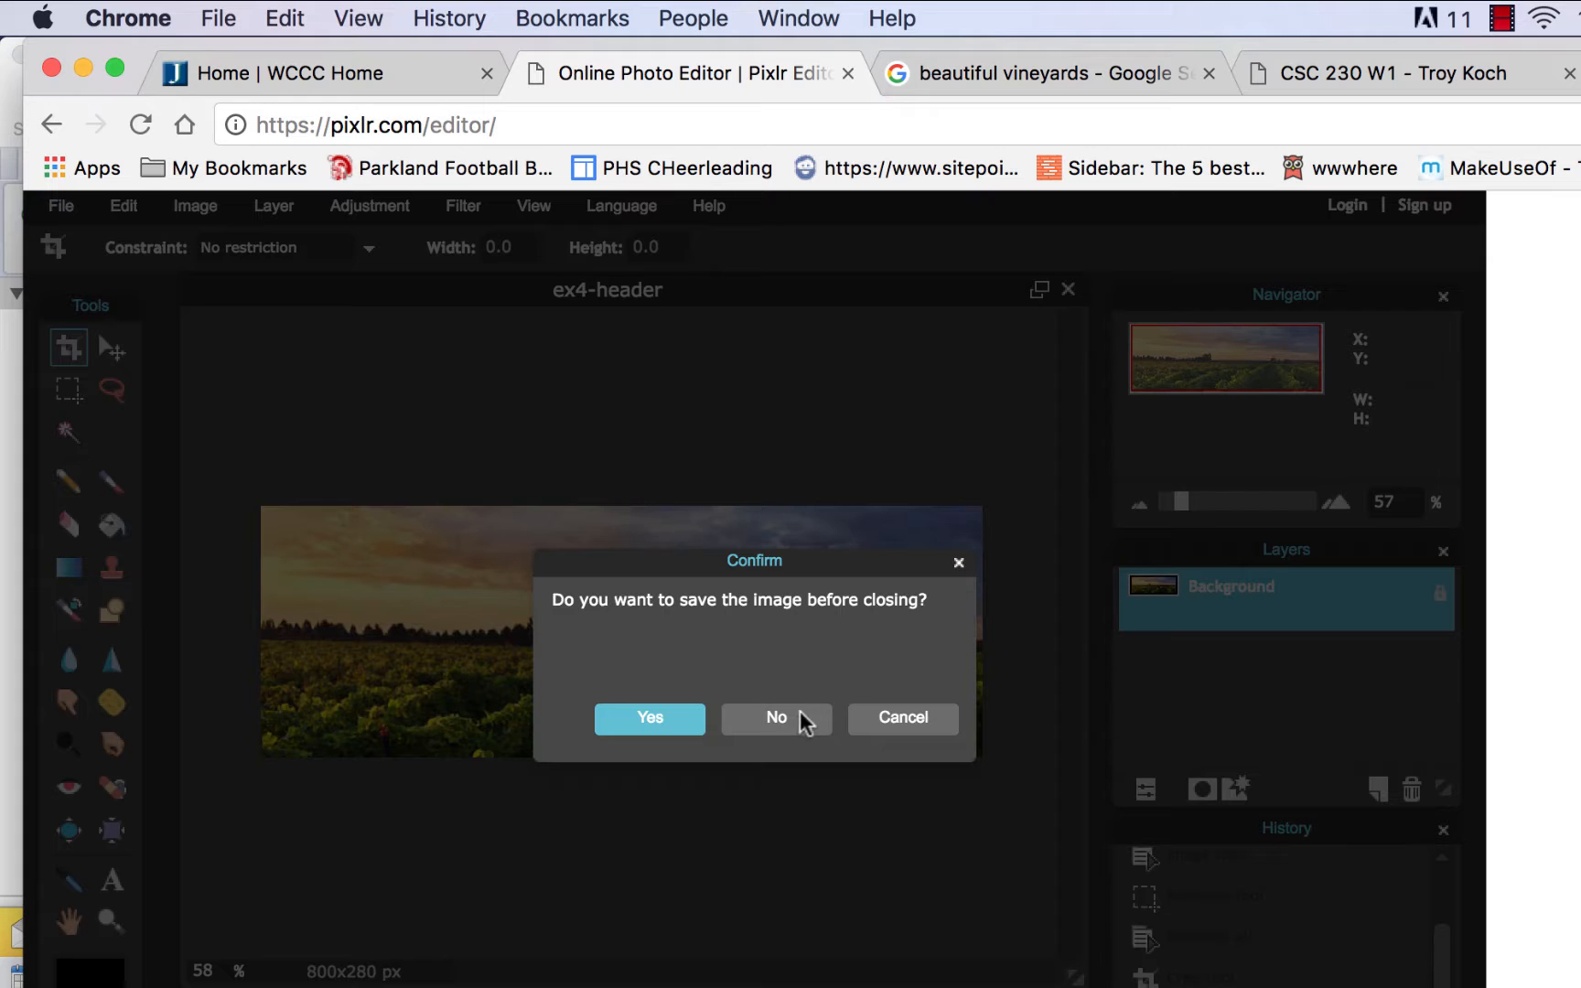
click(777, 718)
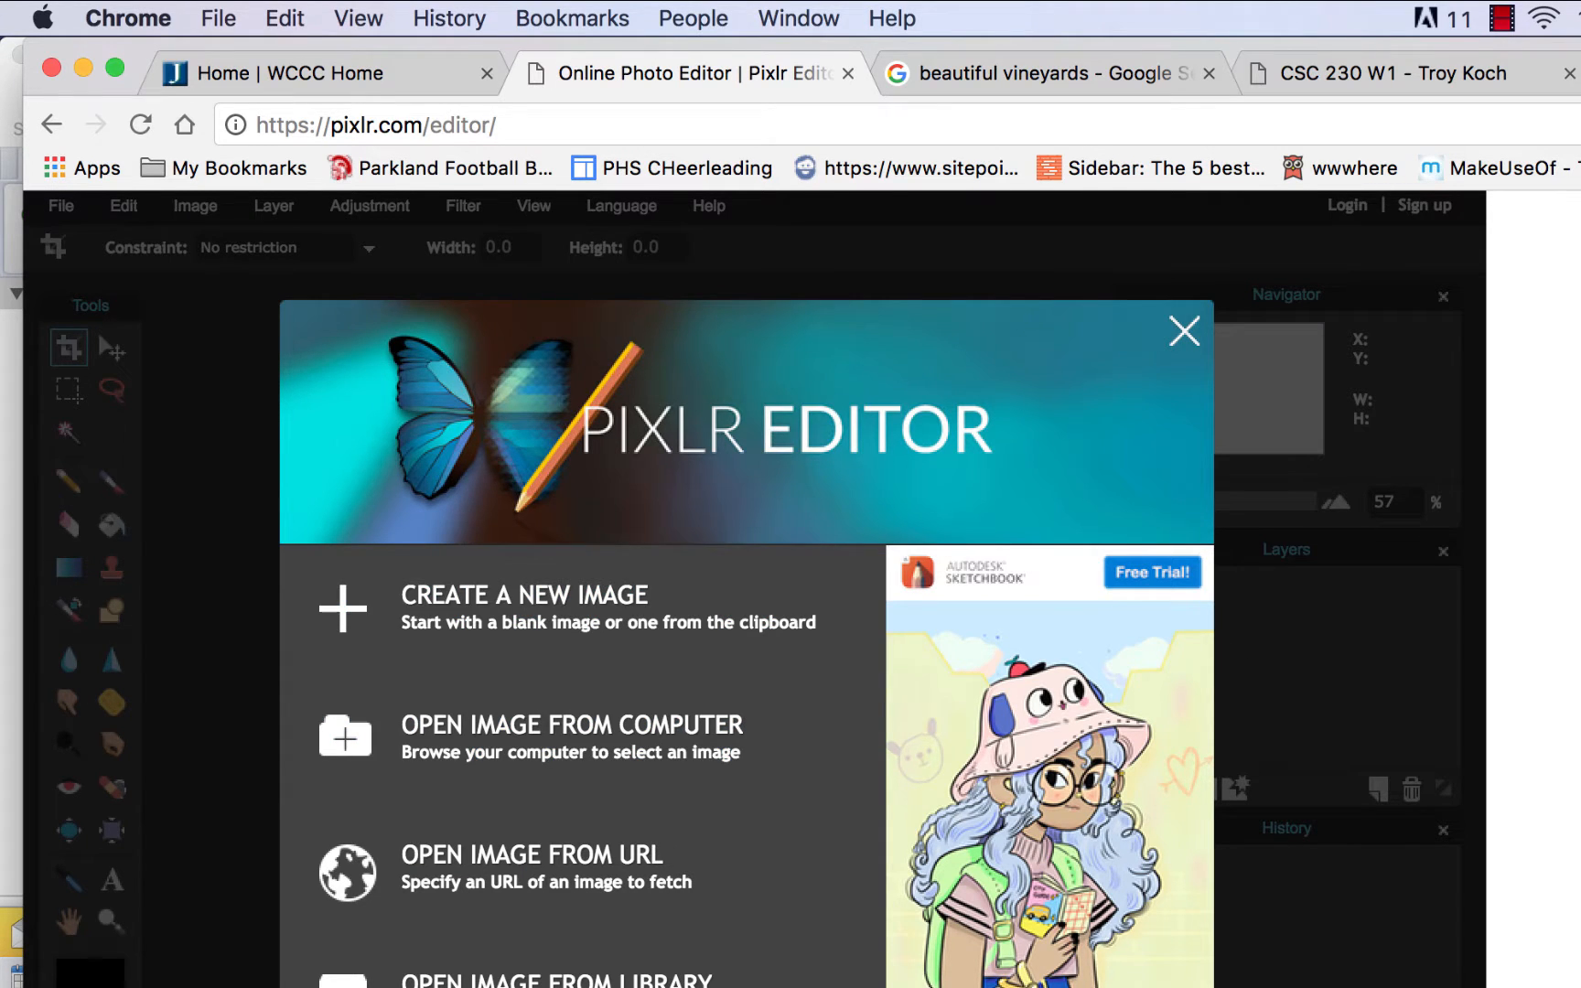
click(994, 70)
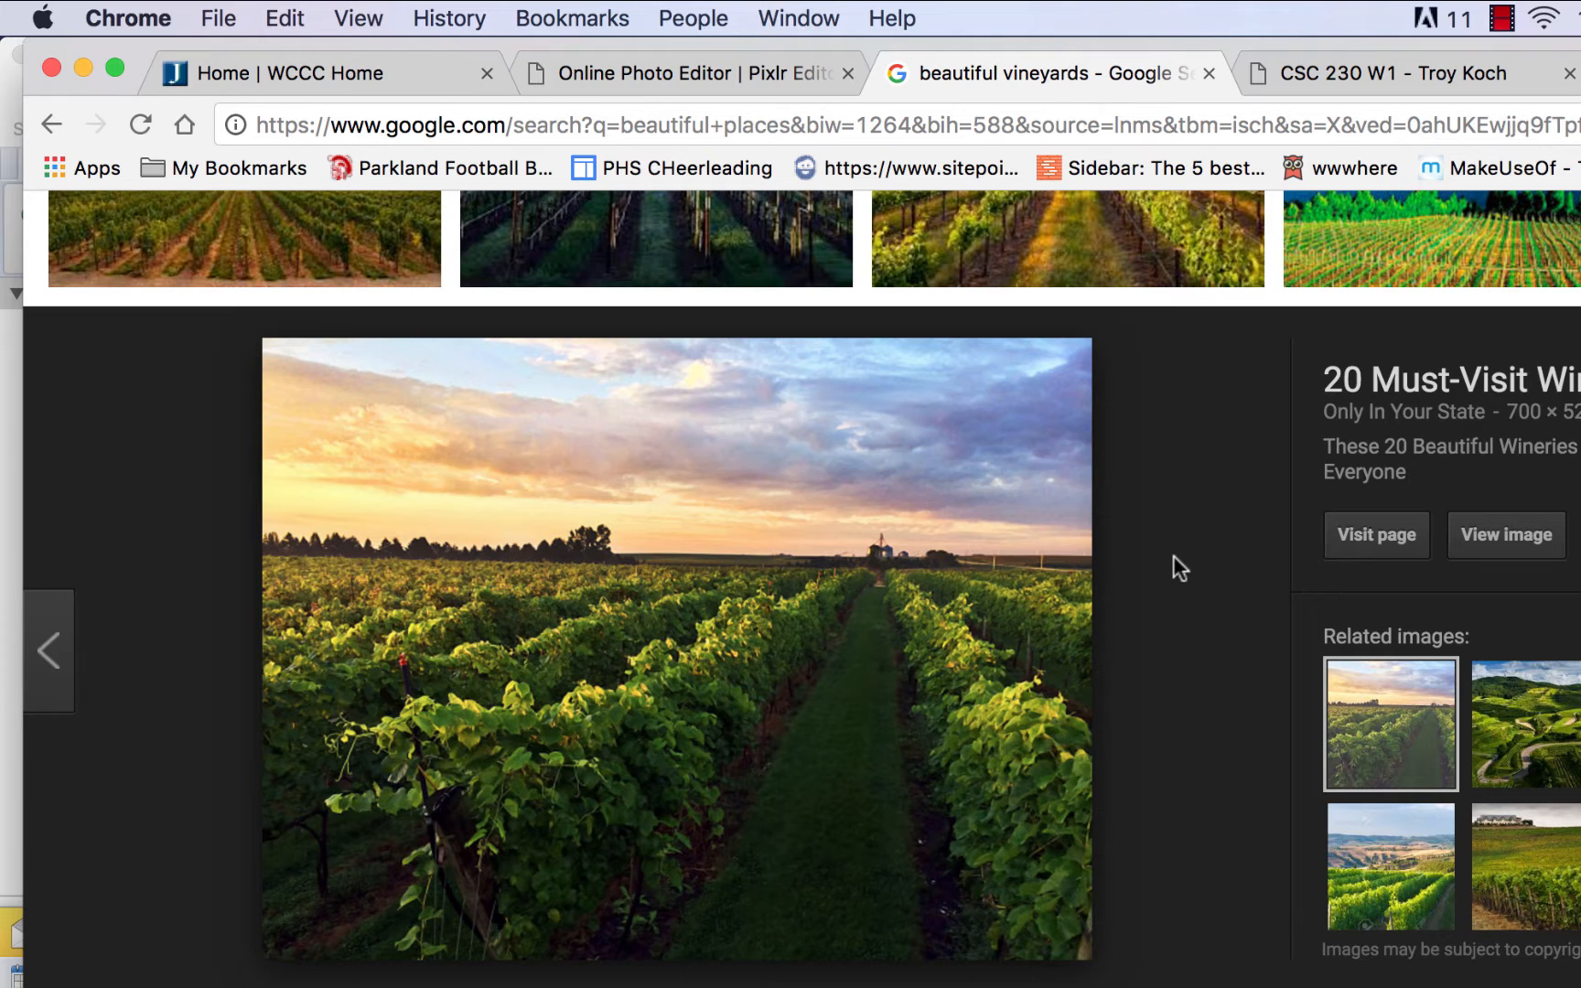
scroll(1172, 556, up, 3)
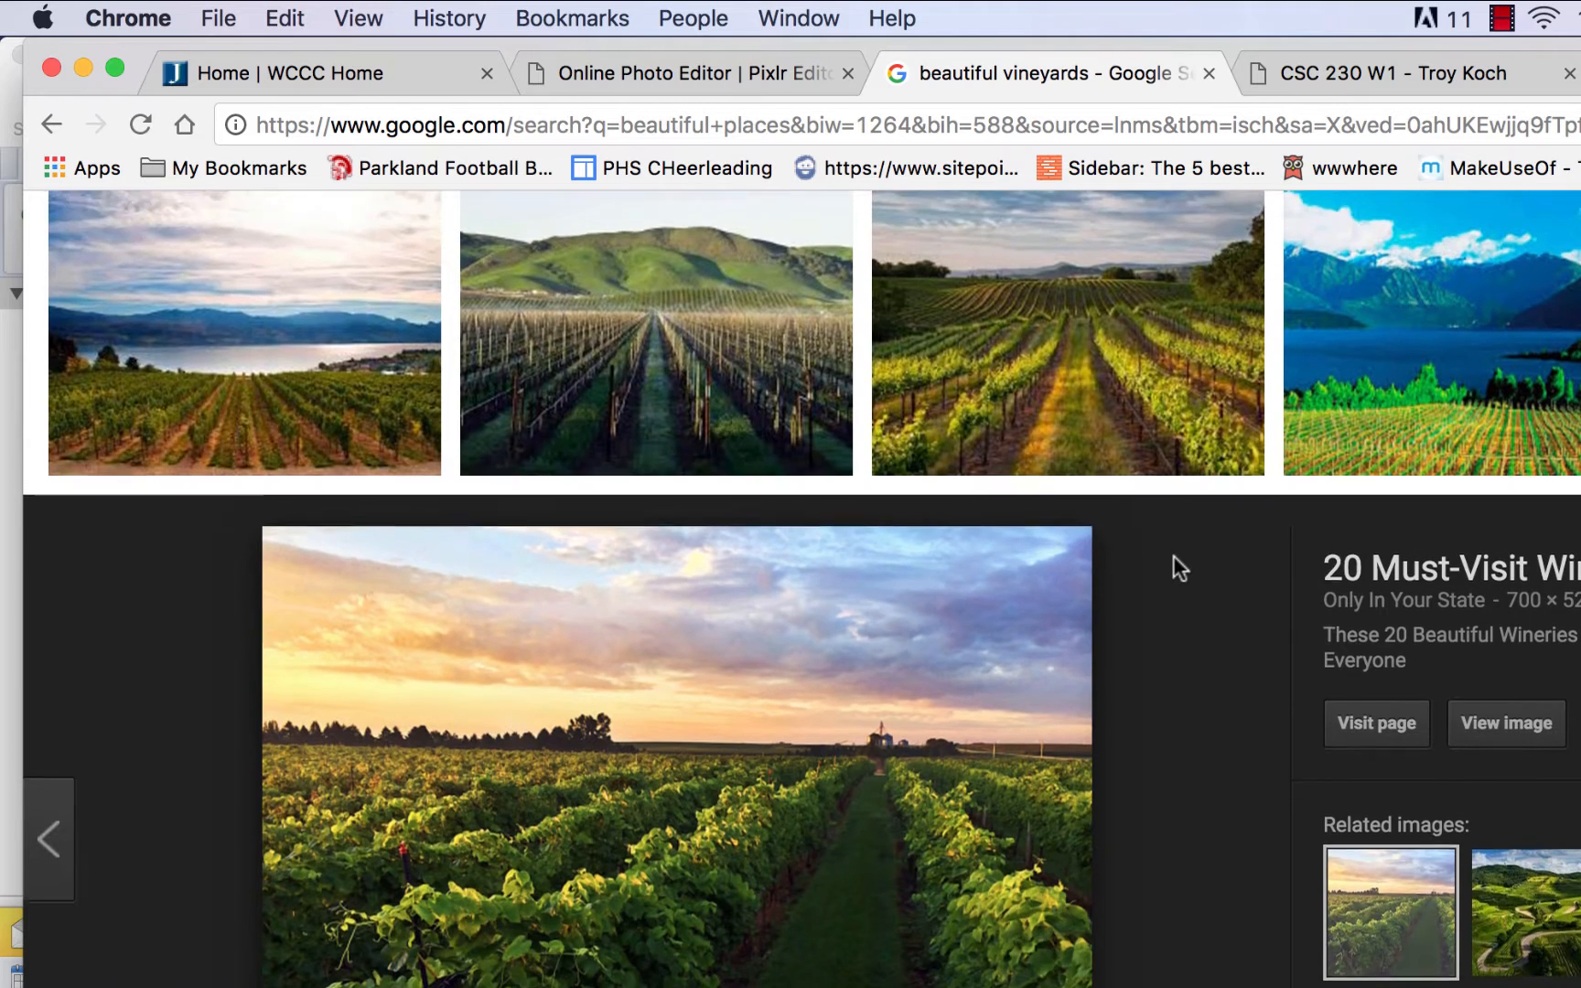
scroll(1172, 567, up, 2)
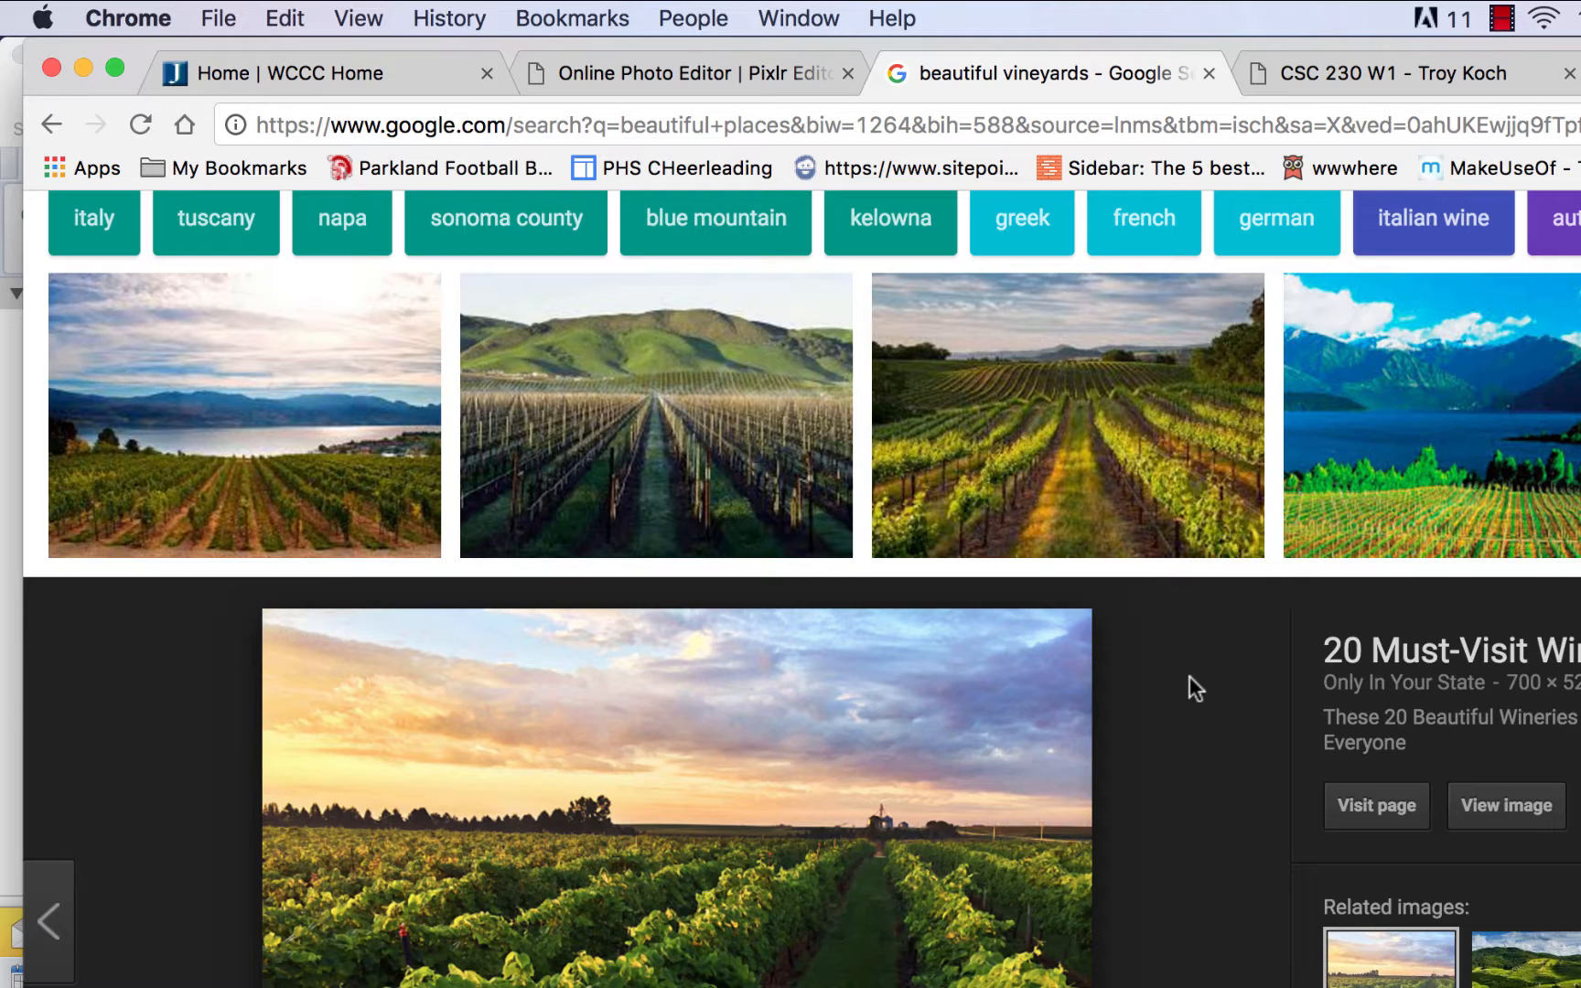
Switch to Finder and check the contents of the images folder inside ex4 for the saved header file
key(super+Tab)
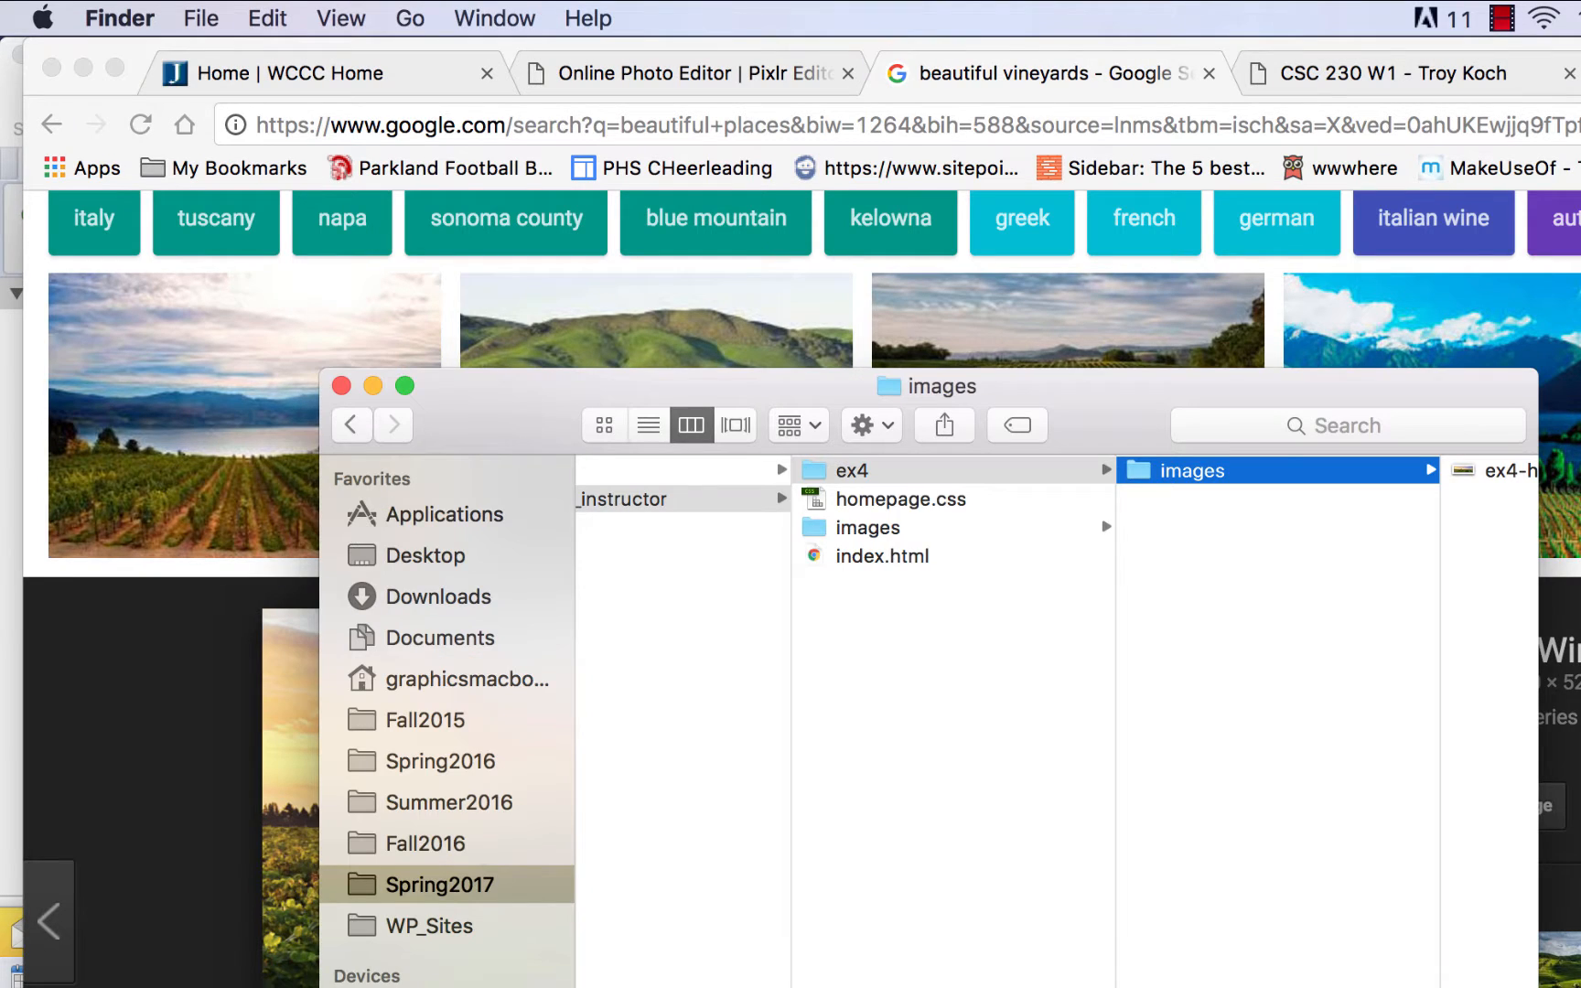
click(864, 474)
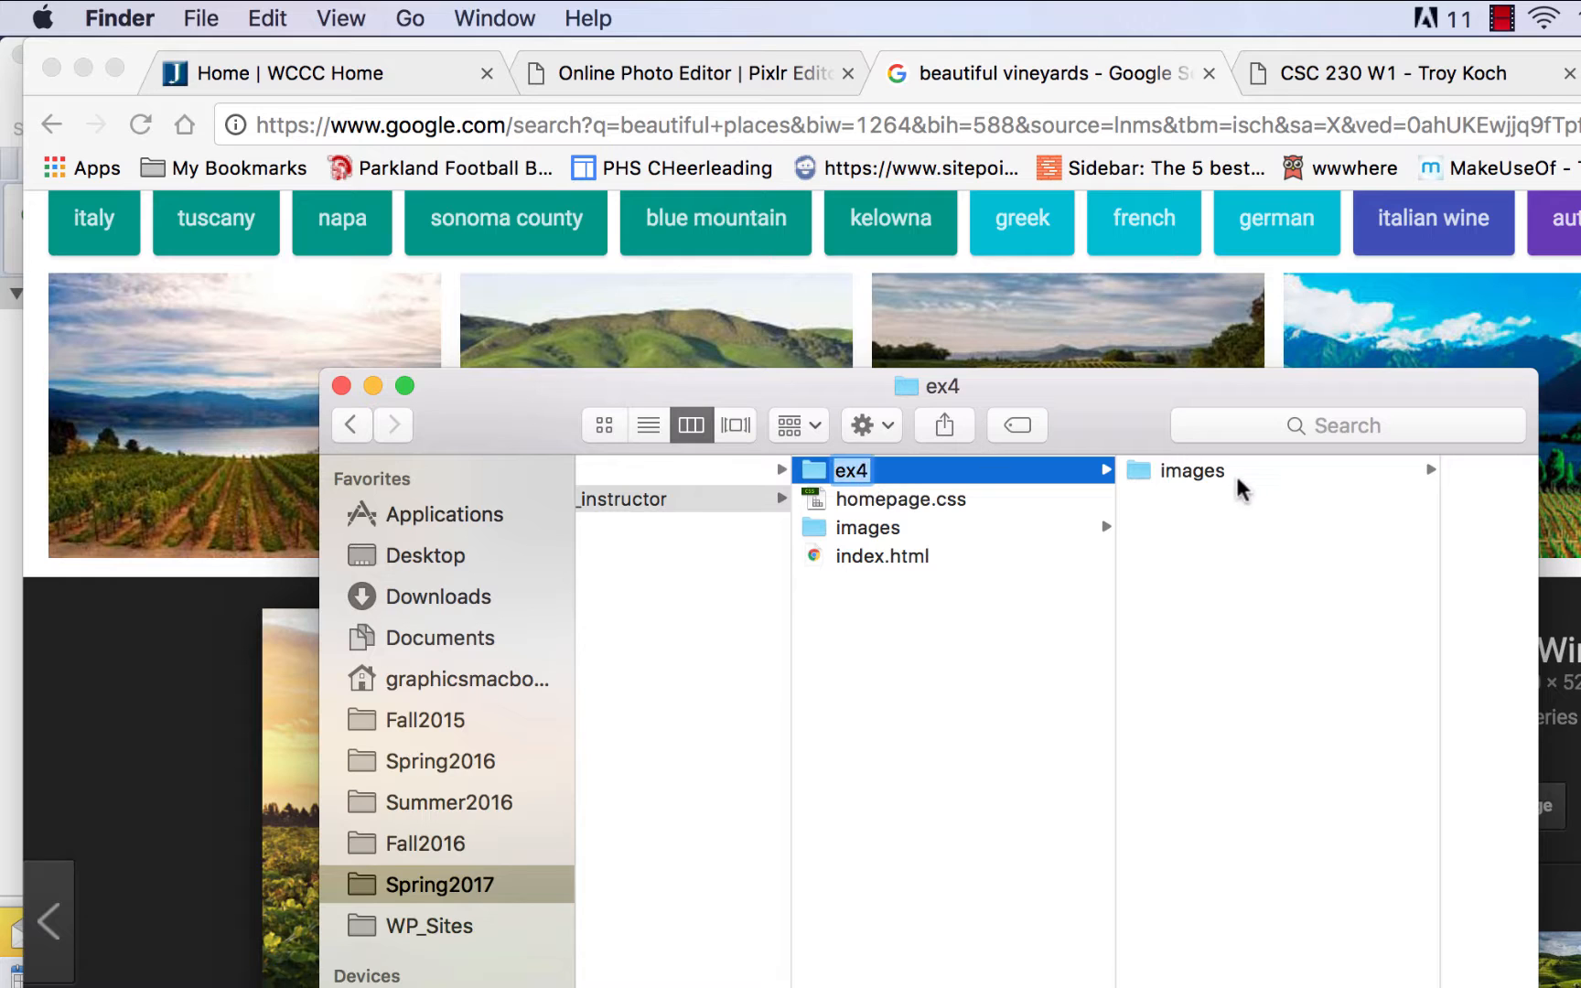
click(880, 469)
click(797, 569)
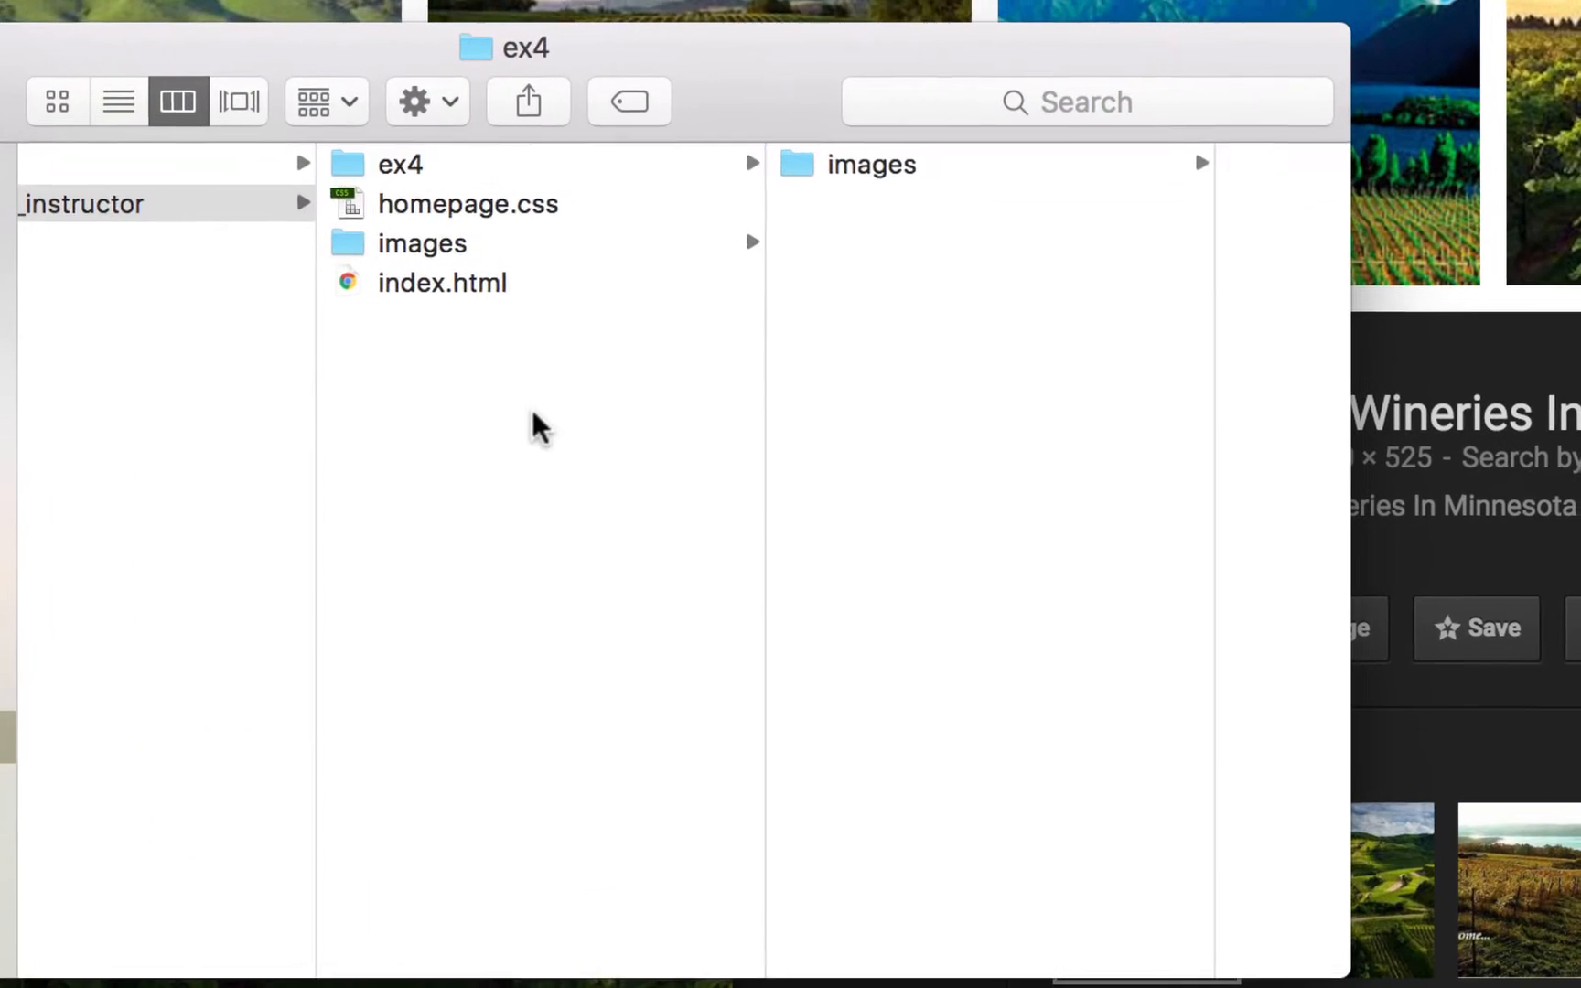
click(779, 360)
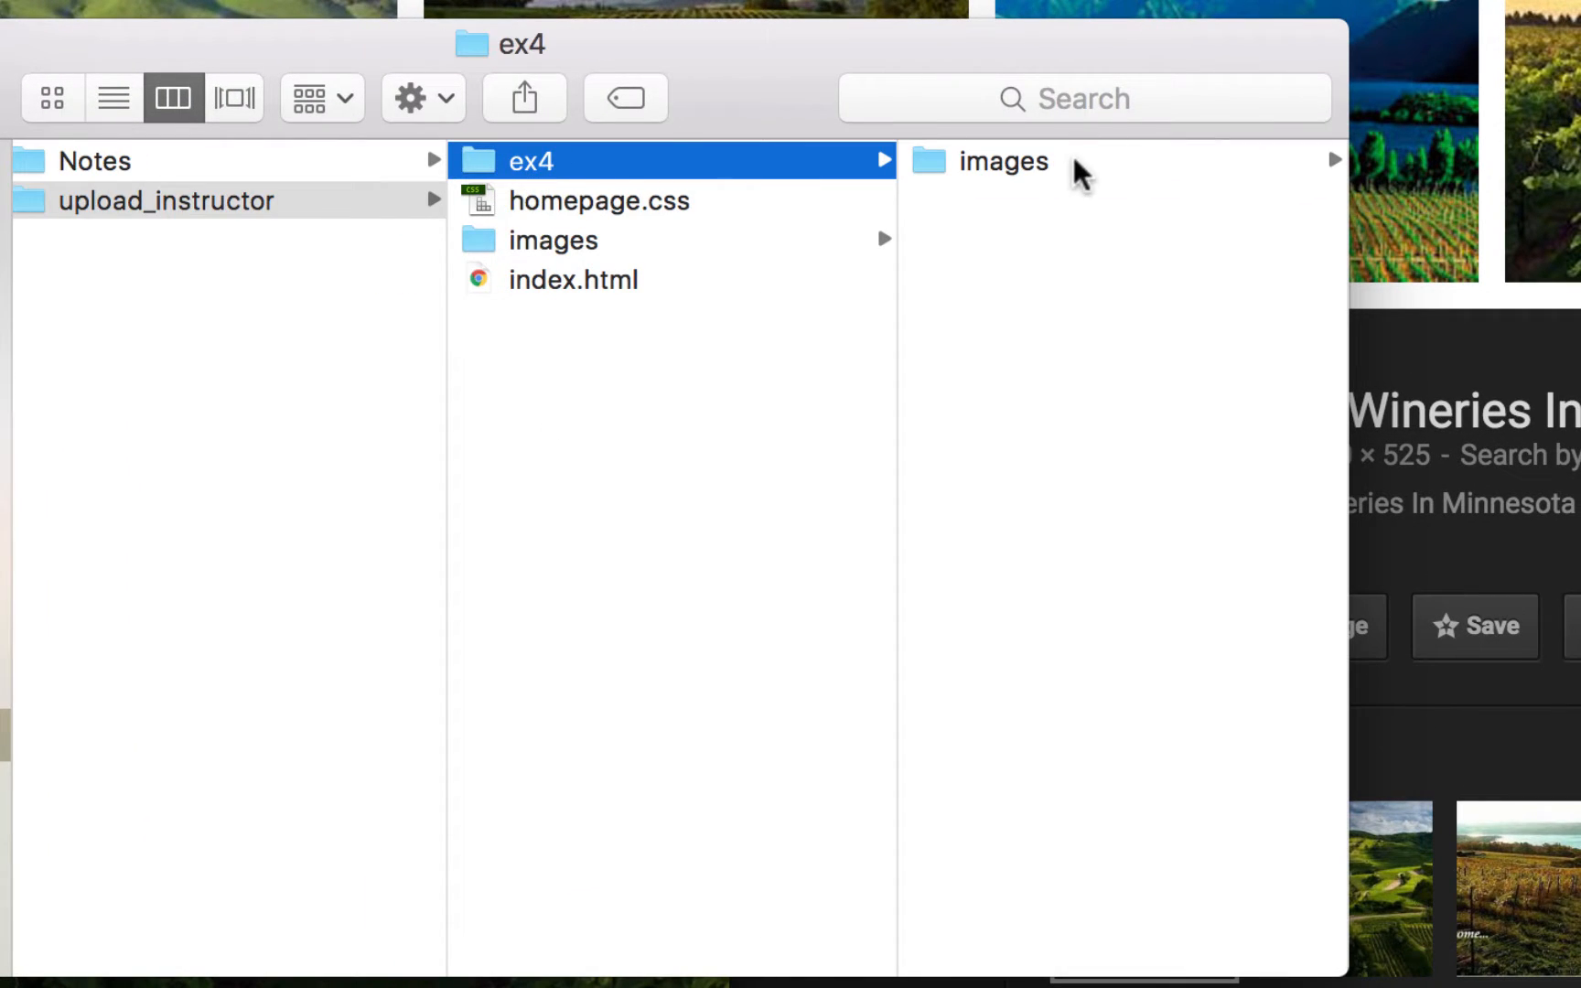
click(1056, 177)
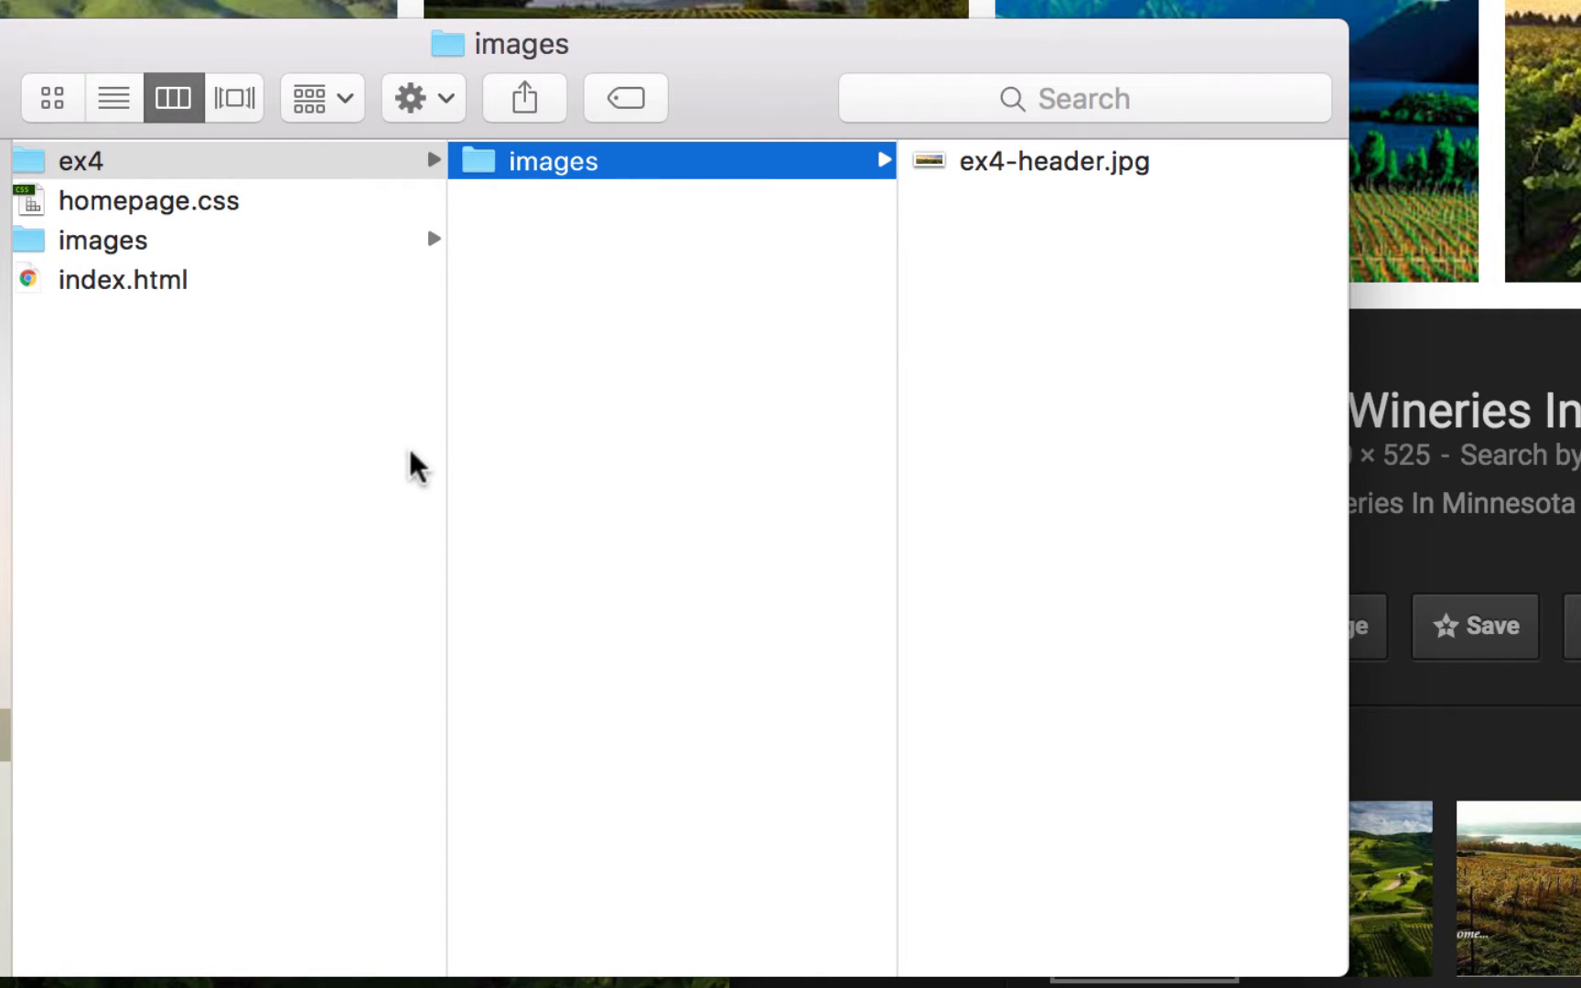
scroll(408, 462, left, 3)
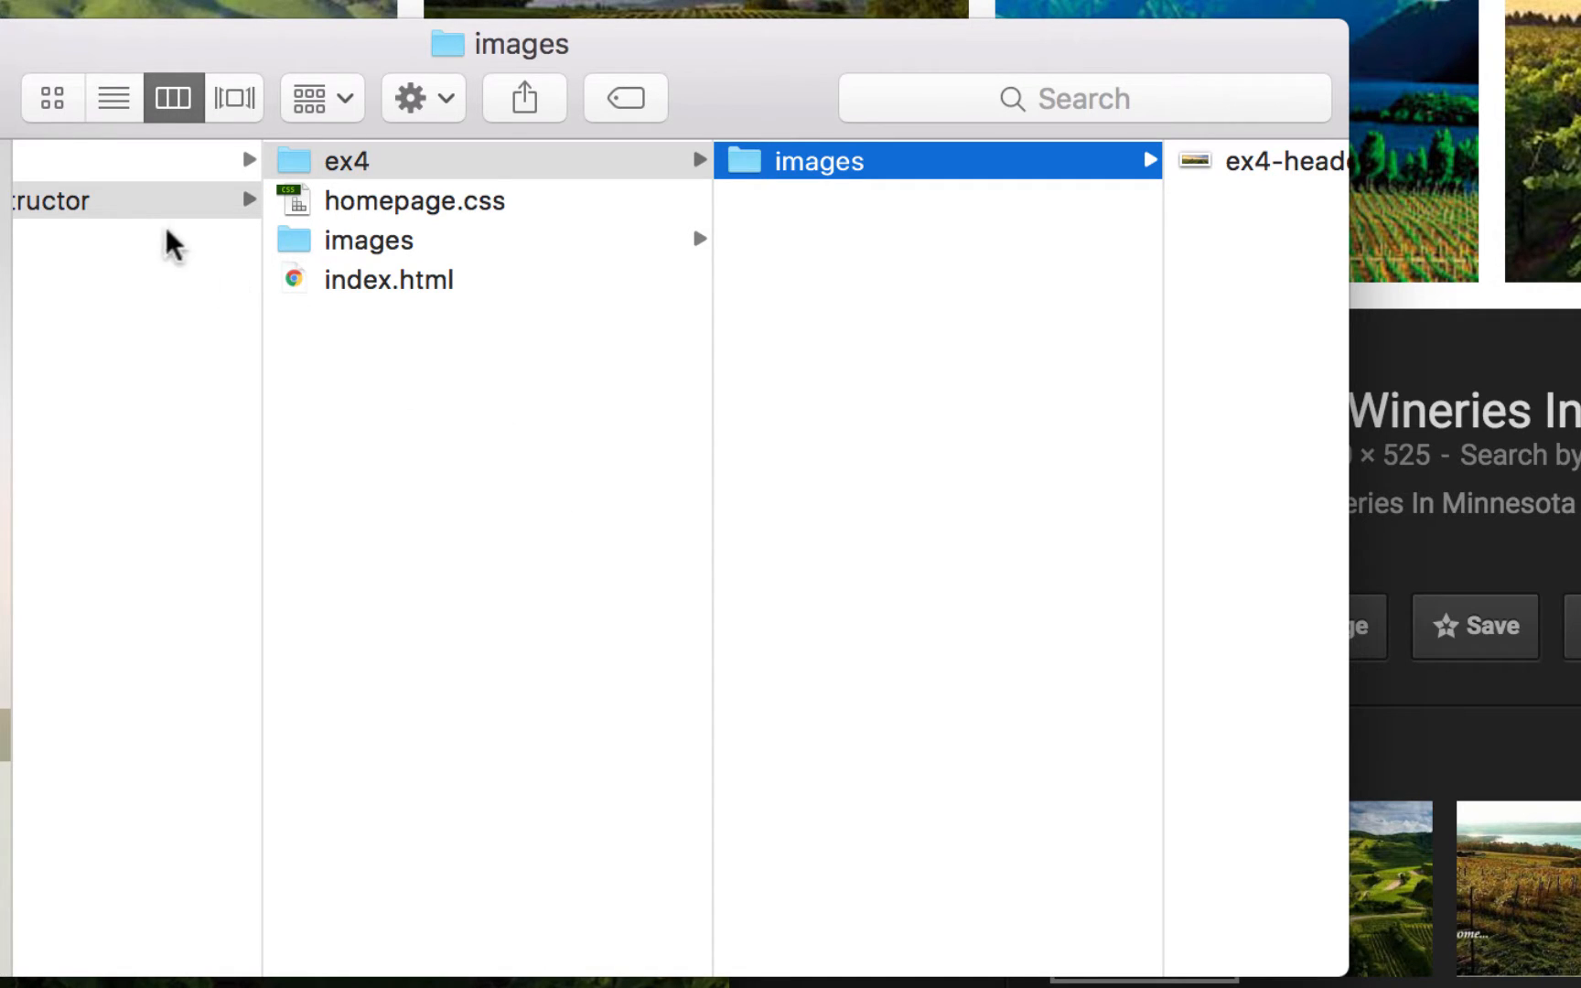
scroll(115, 354, left, 1)
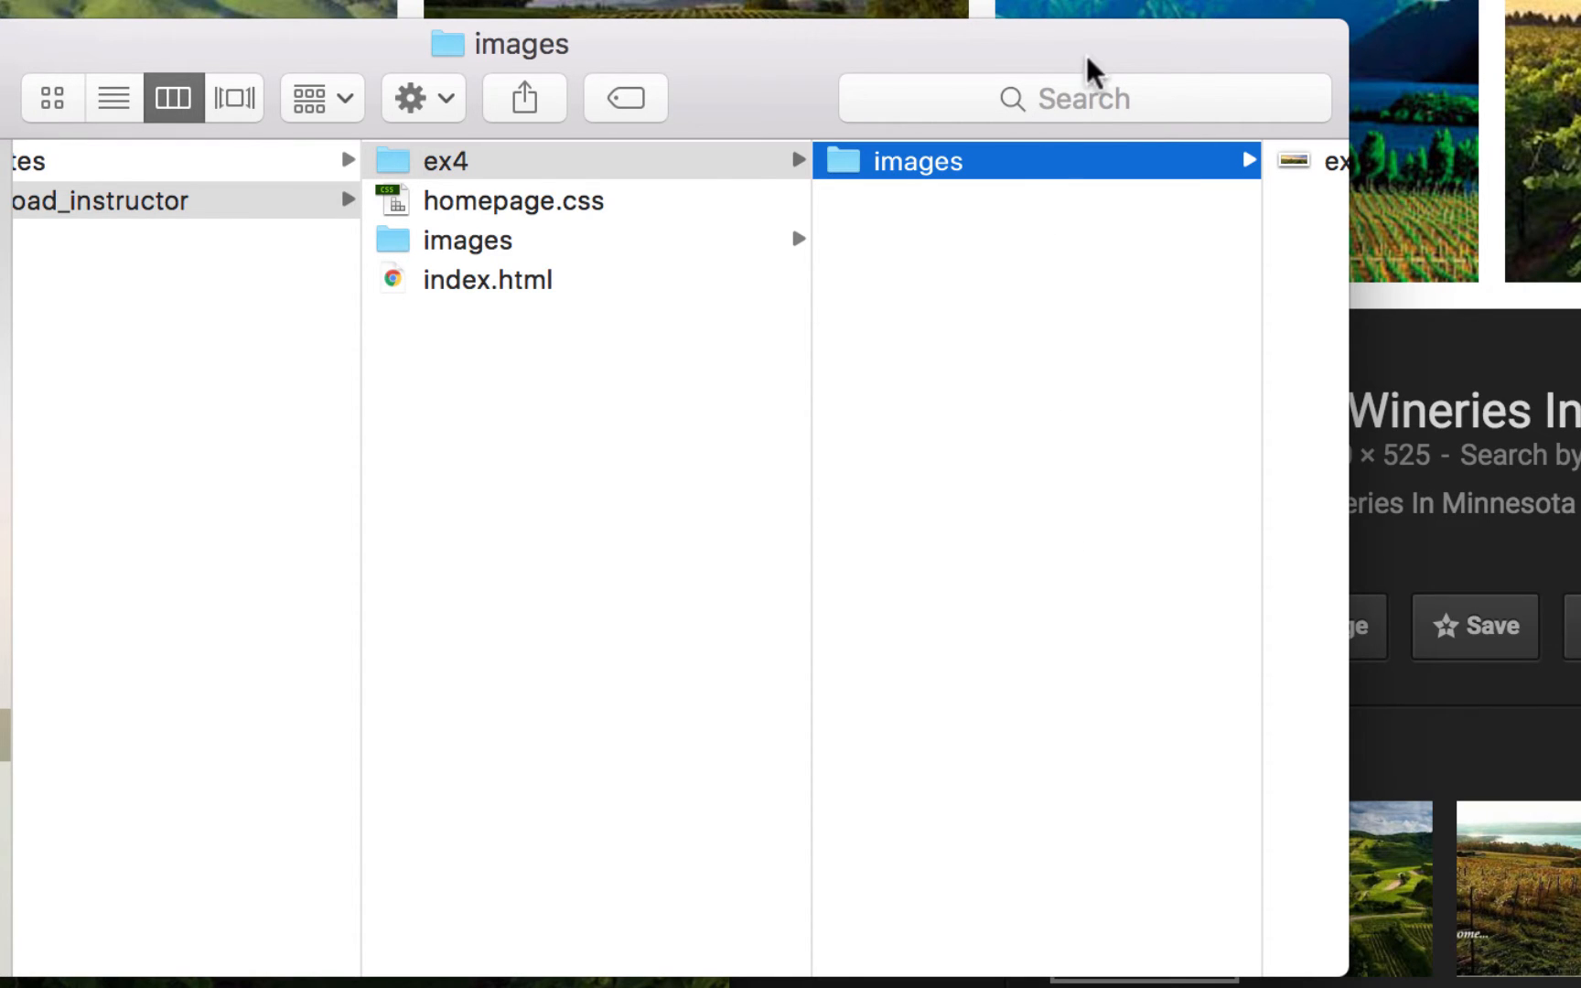
drag(1102, 44, 774, 66)
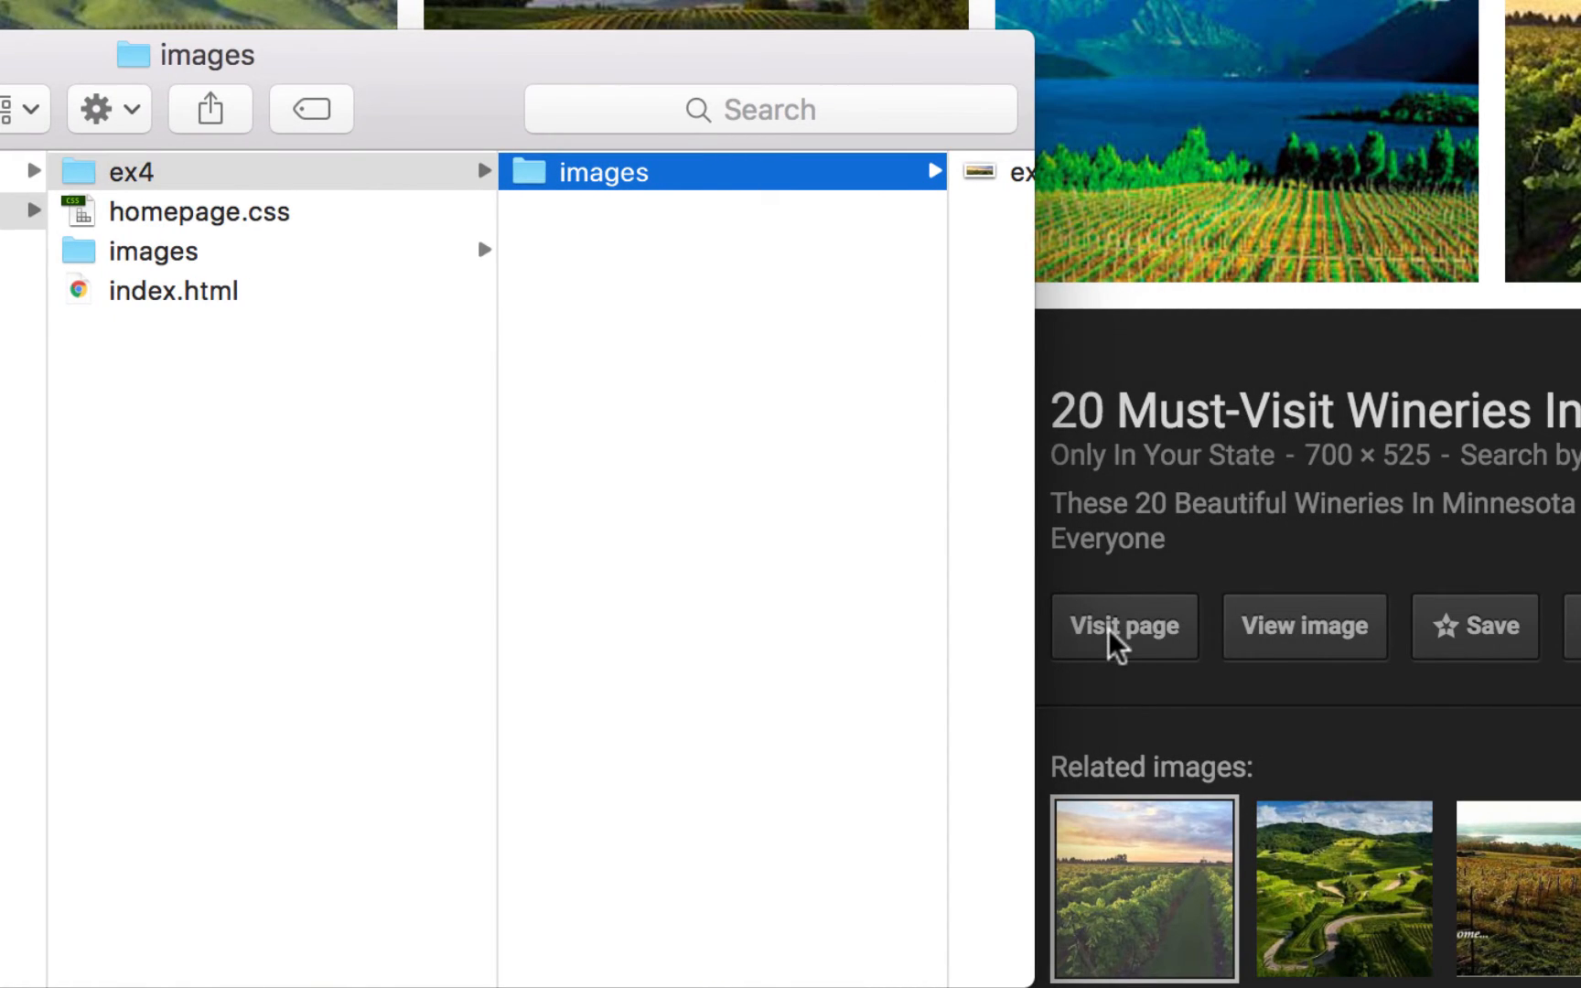